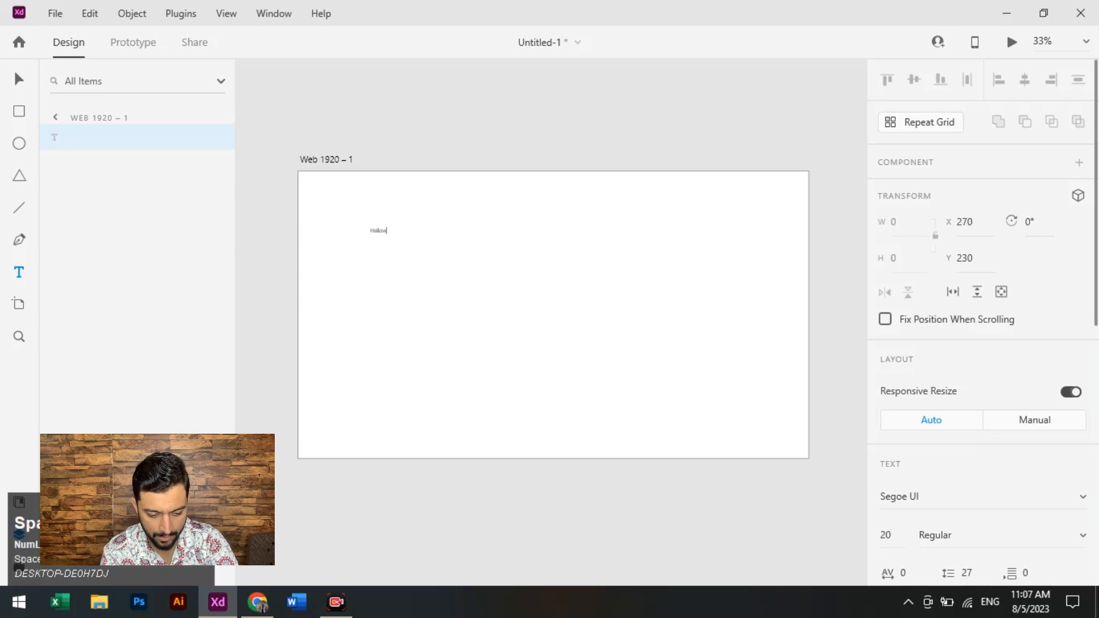
- Complete the text as "HelloWorld" and enlarge it to a font size of about 105 in the artboard's upper left area
{"action": "type", "text": "Wor"}
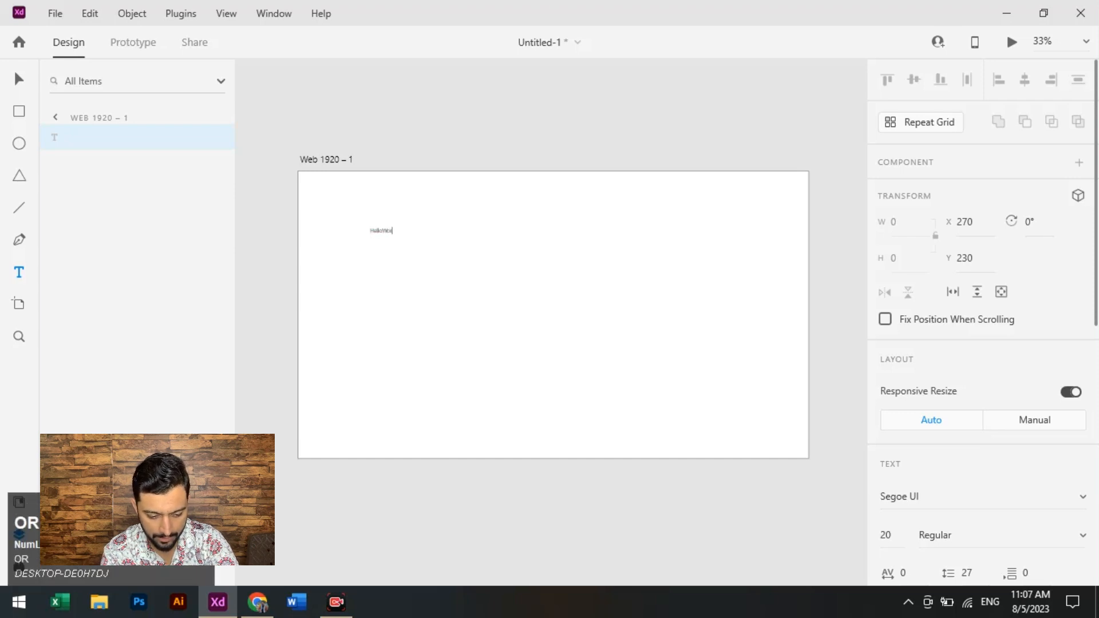
{"action": "type", "text": "ld"}
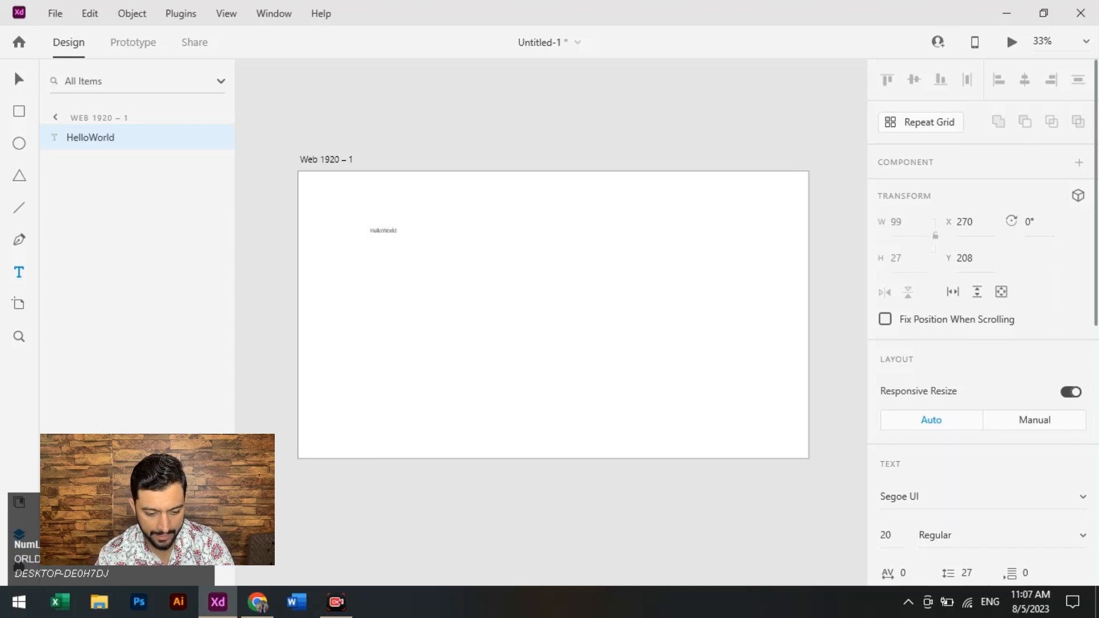
{"action": "left_click", "coordinate": [383, 234]}
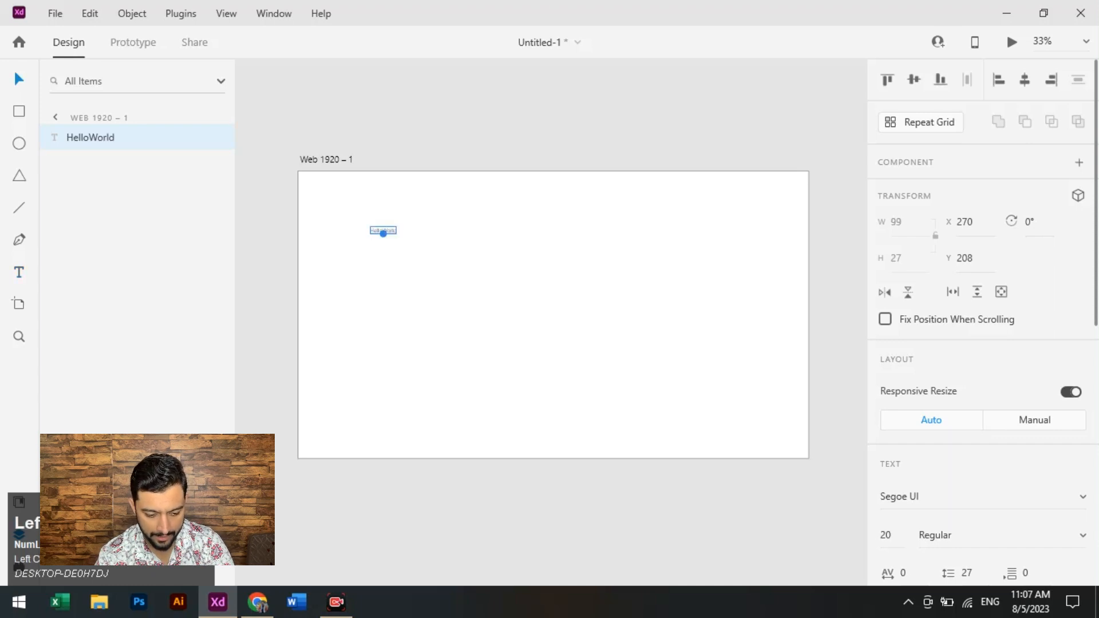
{"action": "left_click_drag", "start_coordinate": [383, 233], "coordinate": [427, 237]}
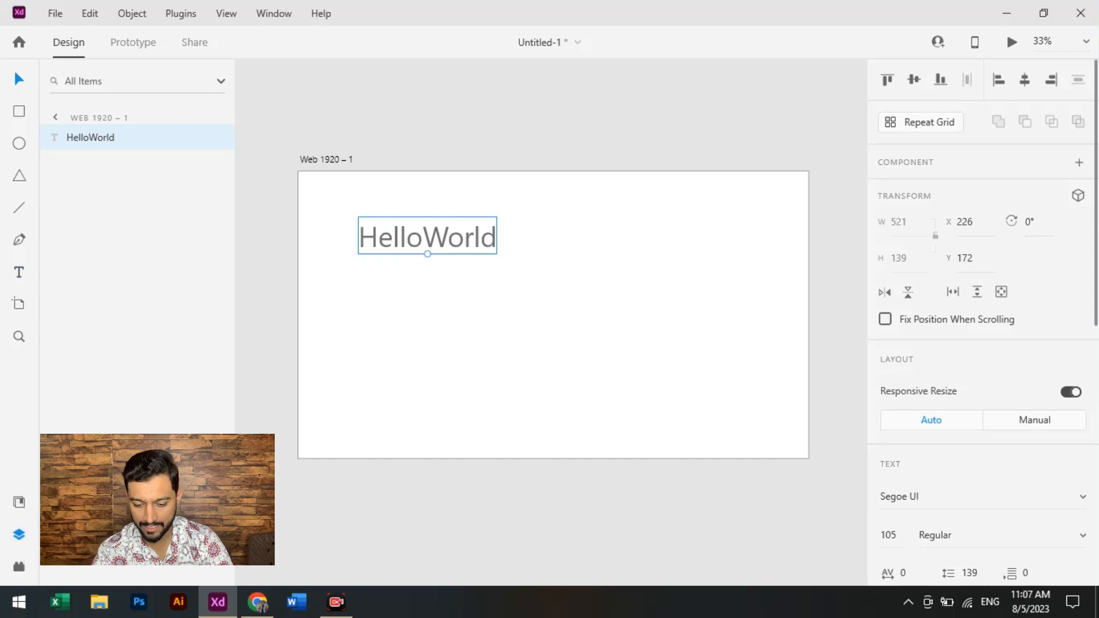
- Enlarge the HelloWorld text to a font size of about 148 and move it to about X 140, Y 81
{"action": "scroll", "coordinate": [981, 343], "scroll_direction": "down", "scroll_amount": 3}
{"action": "scroll", "coordinate": [981, 344], "scroll_direction": "up", "scroll_amount": 1}
{"action": "scroll", "coordinate": [982, 343], "scroll_direction": "down", "scroll_amount": 1}
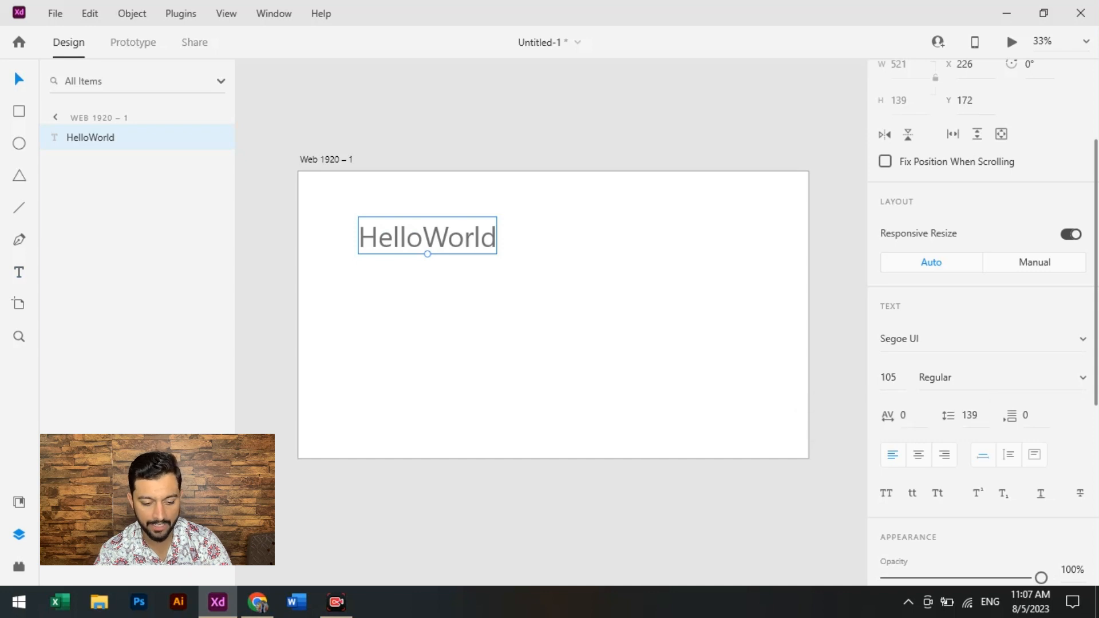
{"action": "left_click_drag", "start_coordinate": [427, 253], "coordinate": [489, 245]}
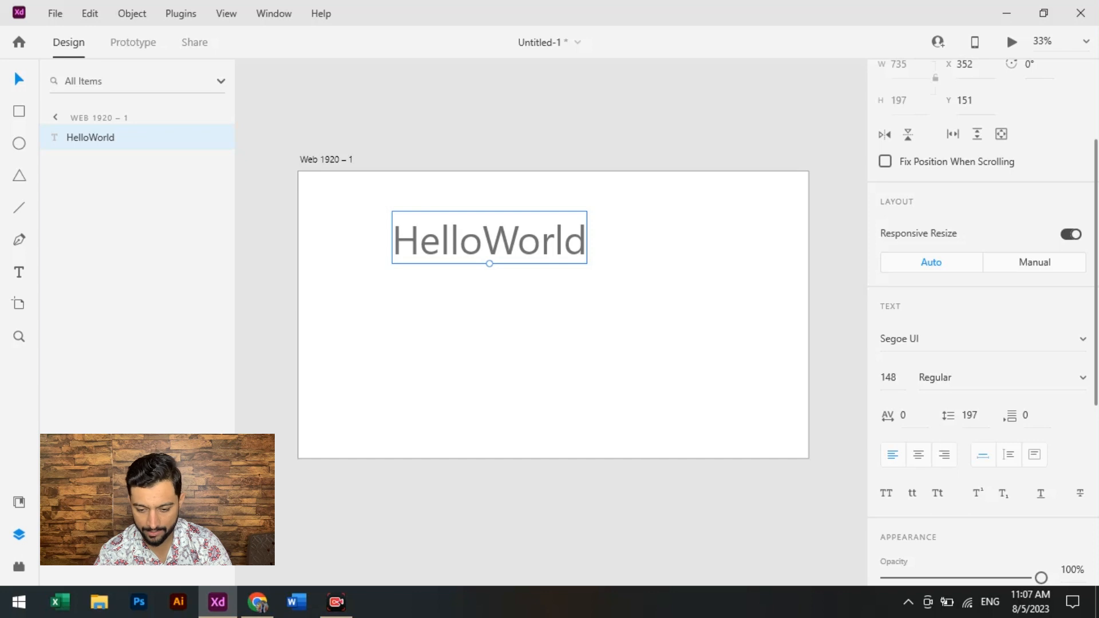
{"action": "scroll", "coordinate": [981, 321], "scroll_direction": "up", "scroll_amount": 3}
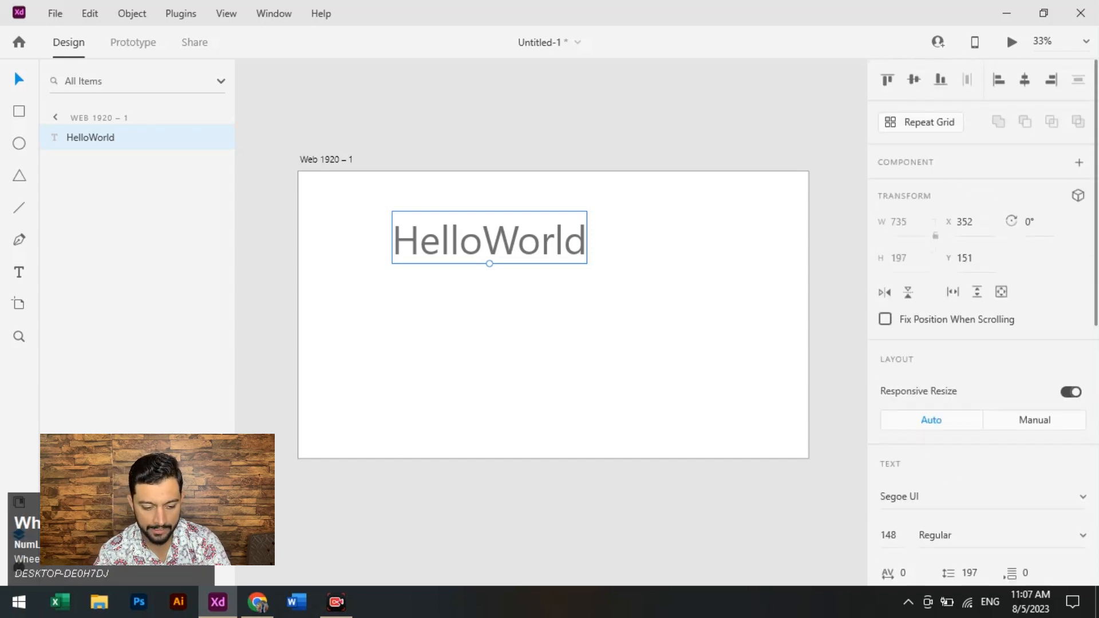
{"action": "left_click_drag", "start_coordinate": [489, 241], "coordinate": [434, 222]}
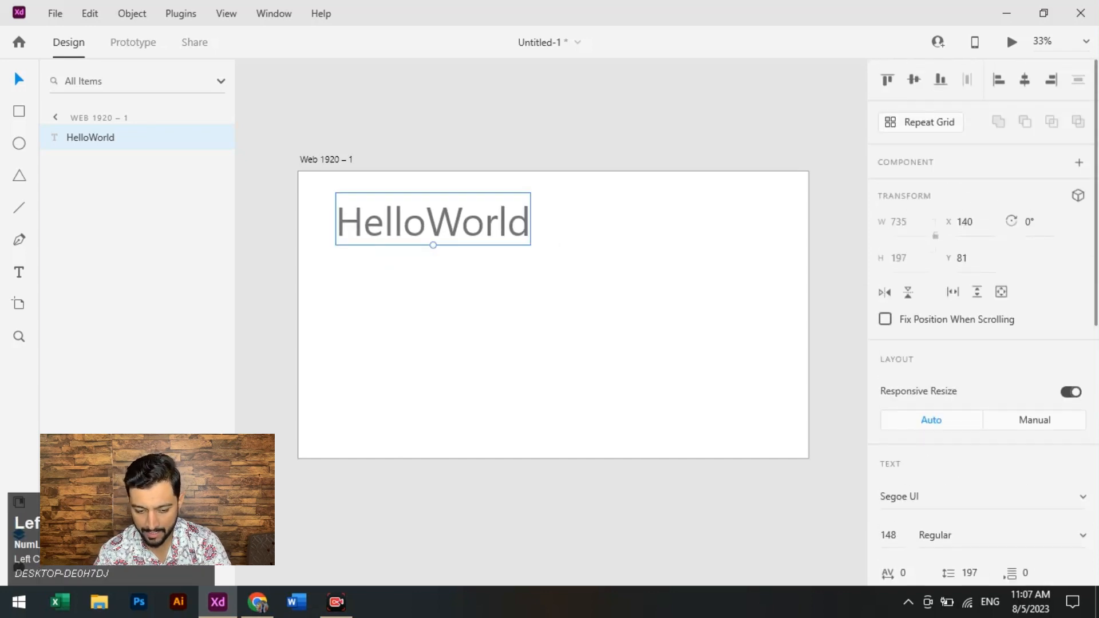
- Align the HelloWorld text successively to the artboard's top, vertical middle, bottom, left edge, horizontal centre and right edge
{"action": "left_click", "coordinate": [886, 79]}
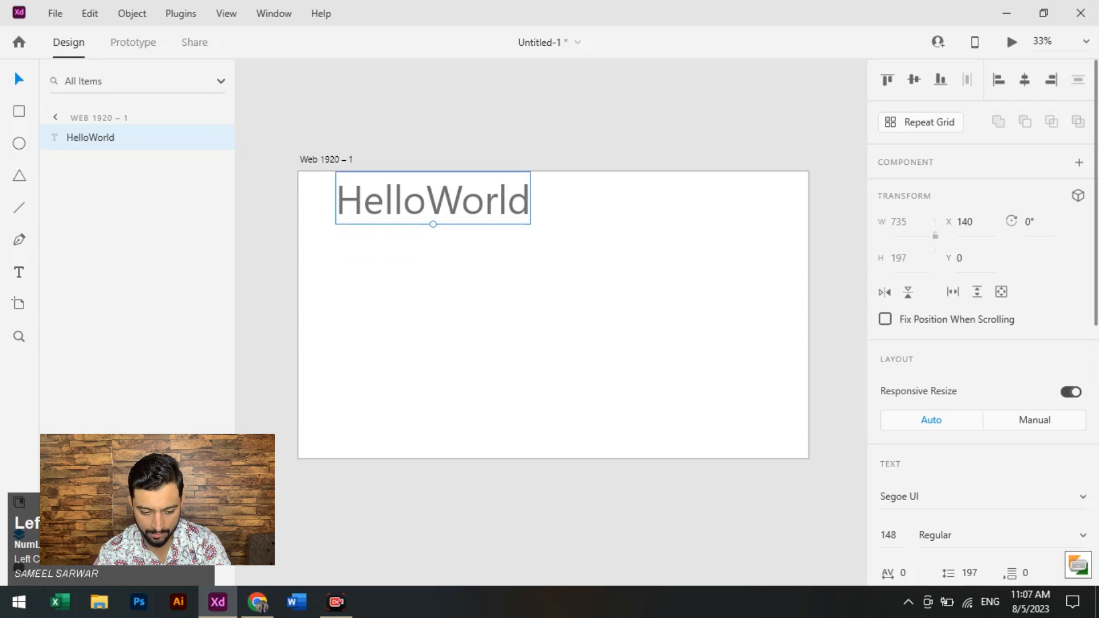
{"action": "left_click", "coordinate": [914, 79]}
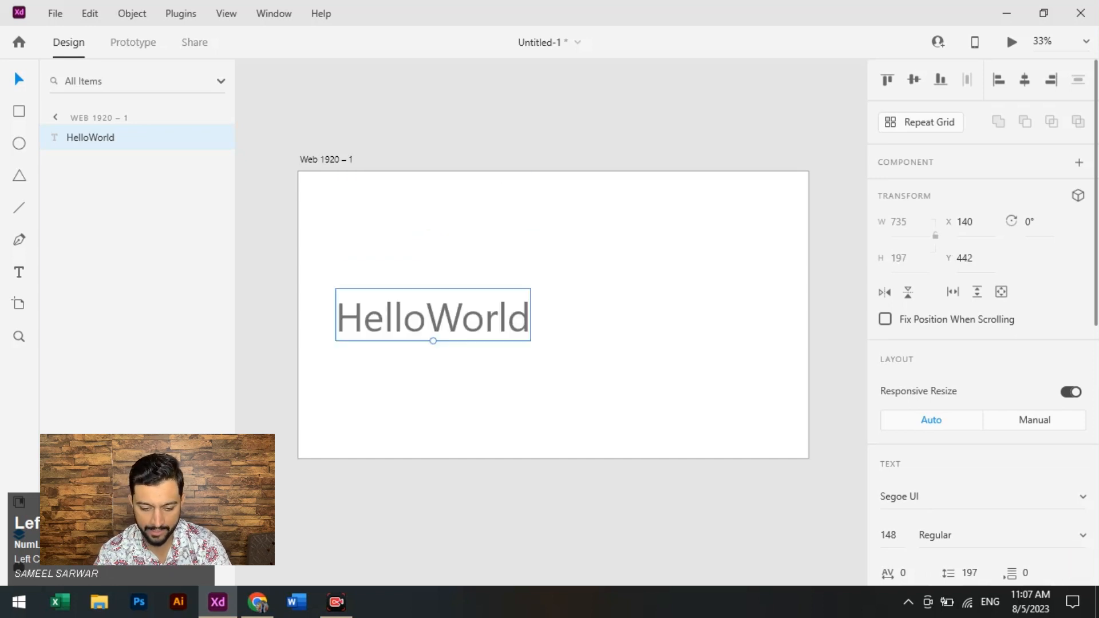
{"action": "key", "text": "ctrl+shift+Down"}
{"action": "key", "text": "ctrl+shift+Left"}
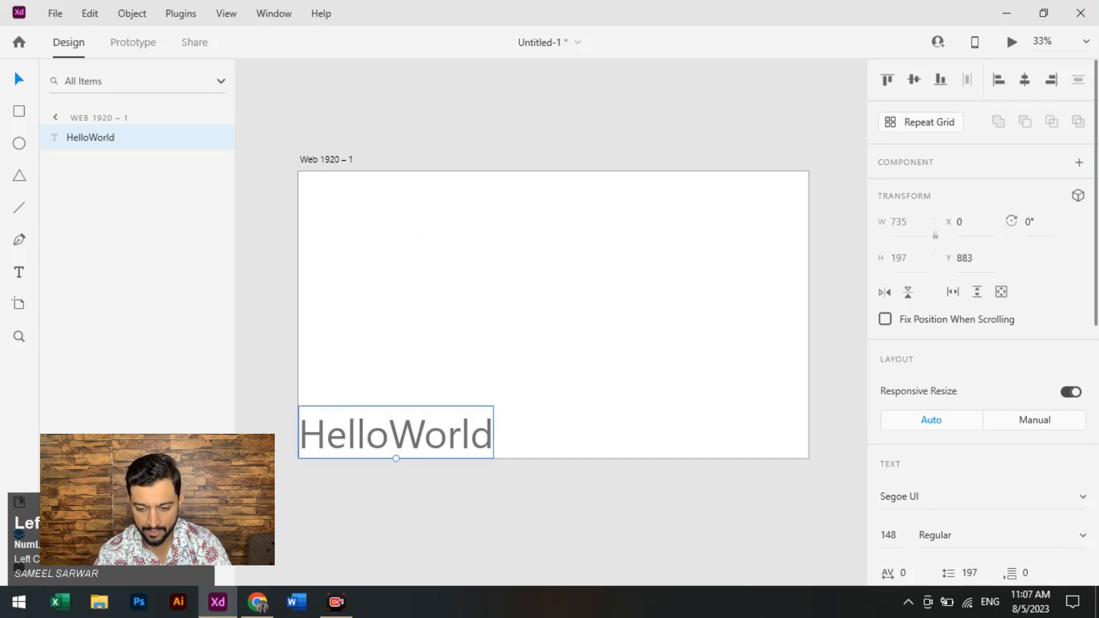
{"action": "key", "text": "shift+c"}
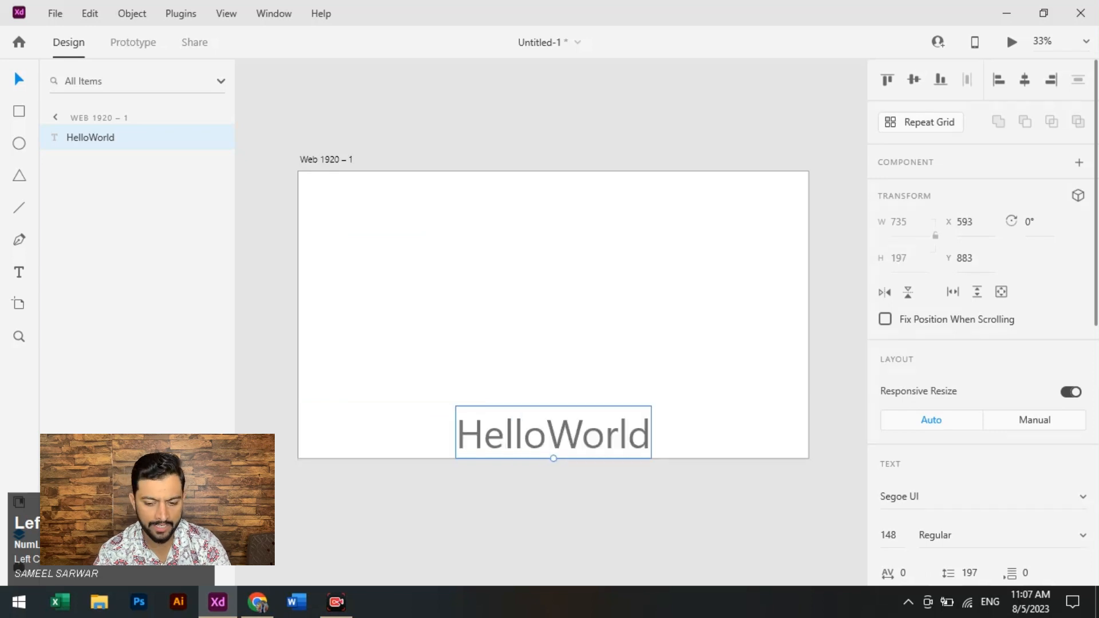
{"action": "key", "text": "ctrl+shift+Right"}
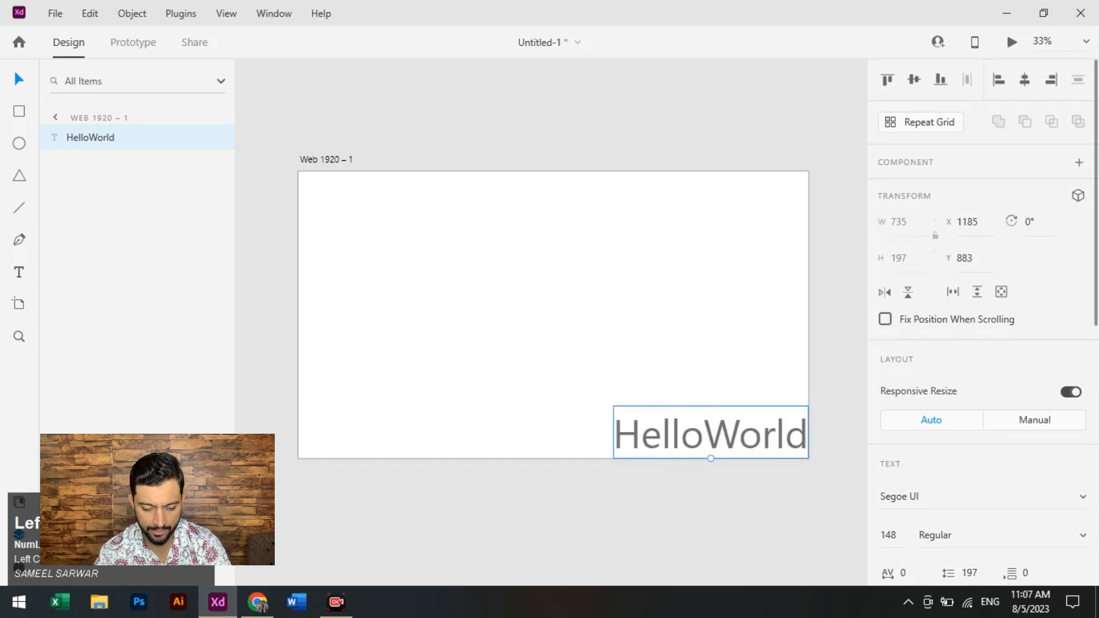
- Repeat the HelloWorld text in a grid of five rows and two columns, and delete the whole grid
{"action": "left_click_drag", "start_coordinate": [710, 433], "coordinate": [550, 211]}
{"action": "key", "text": "ctrl+r"}
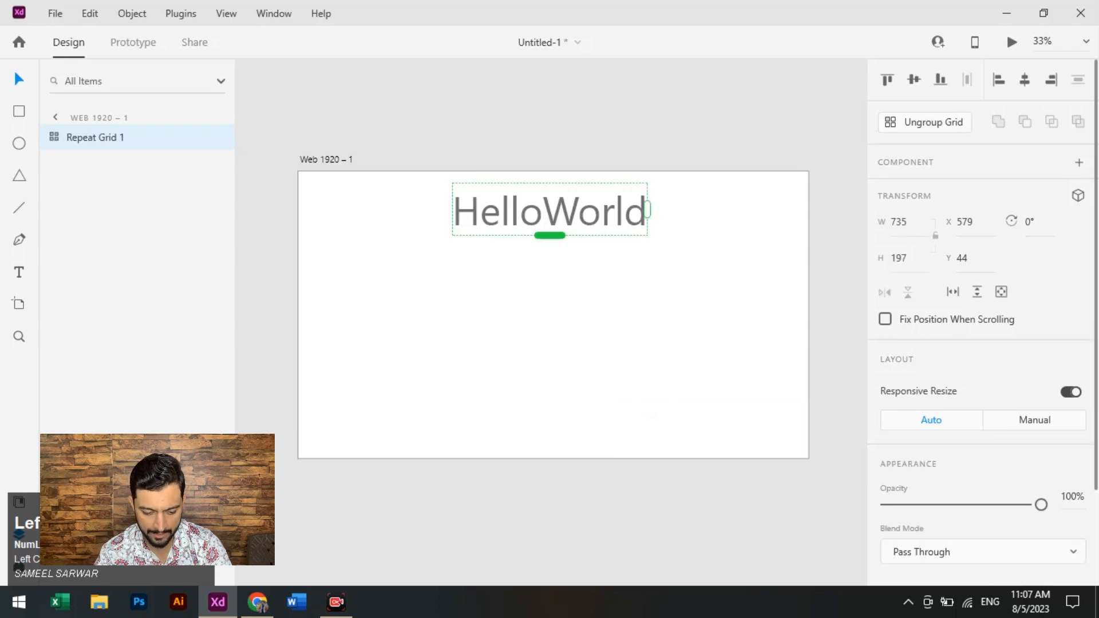
{"action": "left_click_drag", "start_coordinate": [549, 235], "coordinate": [554, 424]}
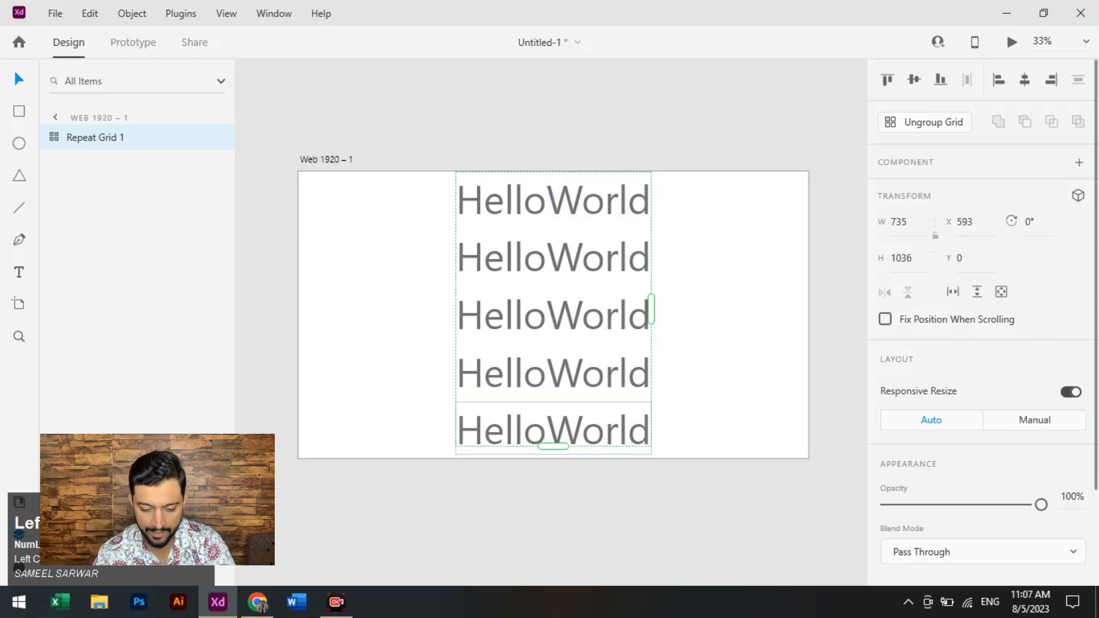
{"action": "left_click_drag", "start_coordinate": [651, 310], "coordinate": [837, 309]}
{"action": "left_click_drag", "start_coordinate": [715, 366], "coordinate": [621, 344]}
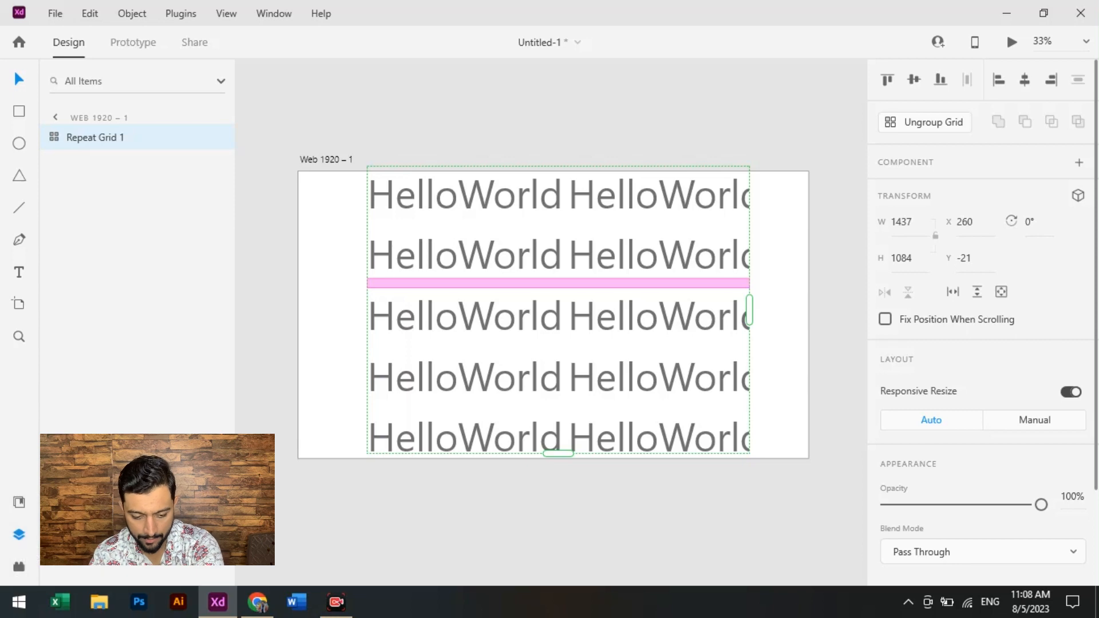
{"action": "key", "text": "Delete"}
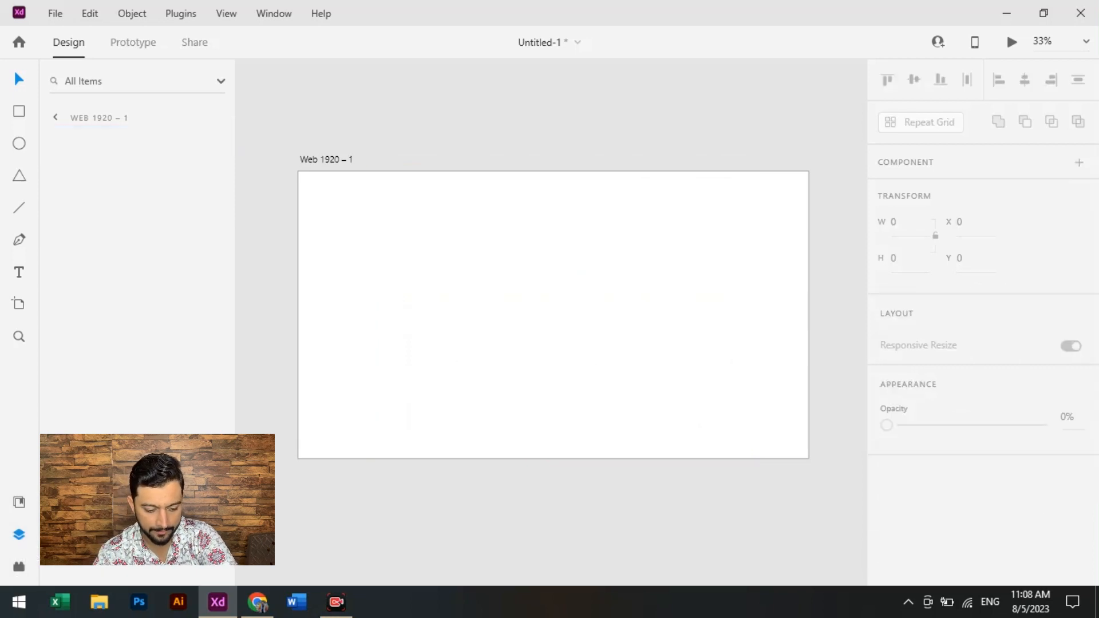
- Add a new text reading "Helloworldv" near the centre of the artboard
{"action": "left_click", "coordinate": [19, 272]}
{"action": "left_click", "coordinate": [460, 274]}
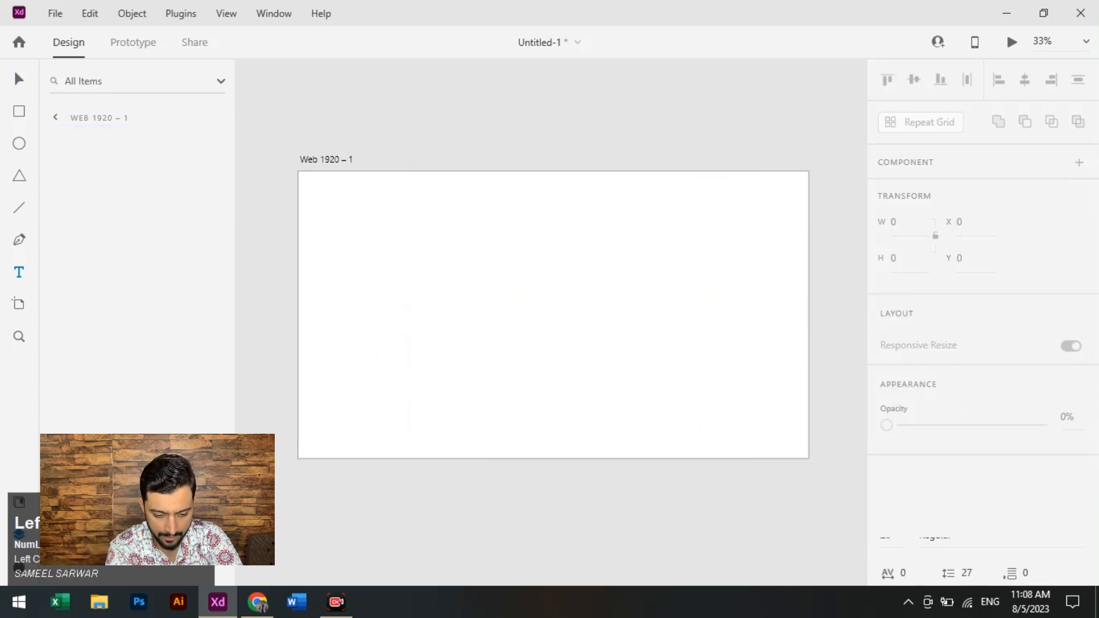
{"action": "type", "text": "Hellow"}
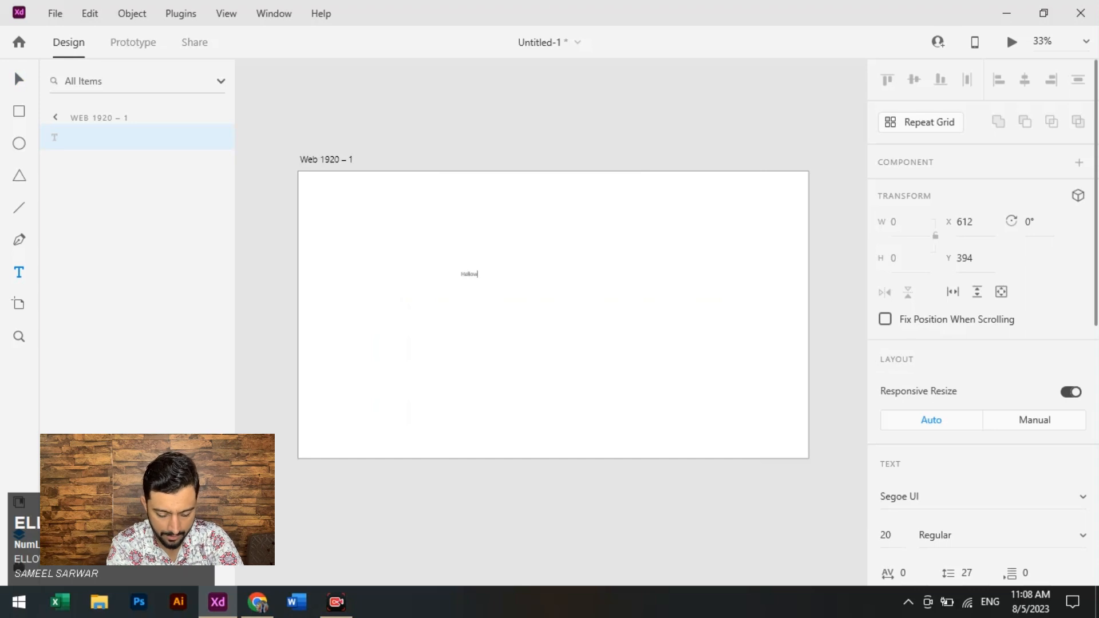
{"action": "type", "text": "orld"}
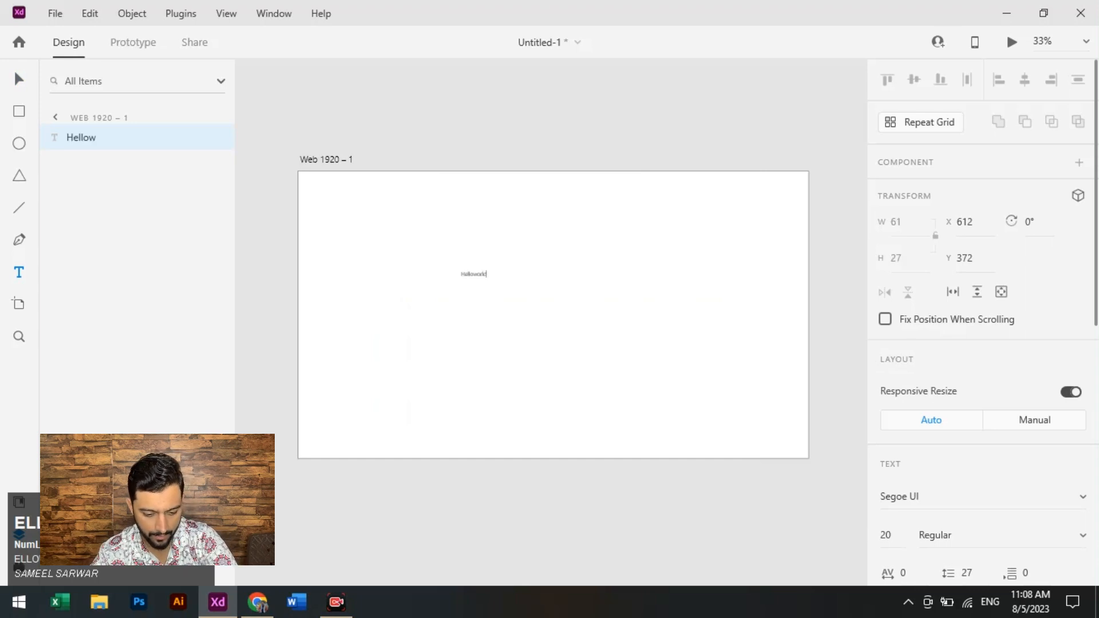
{"action": "type", "text": "s"}
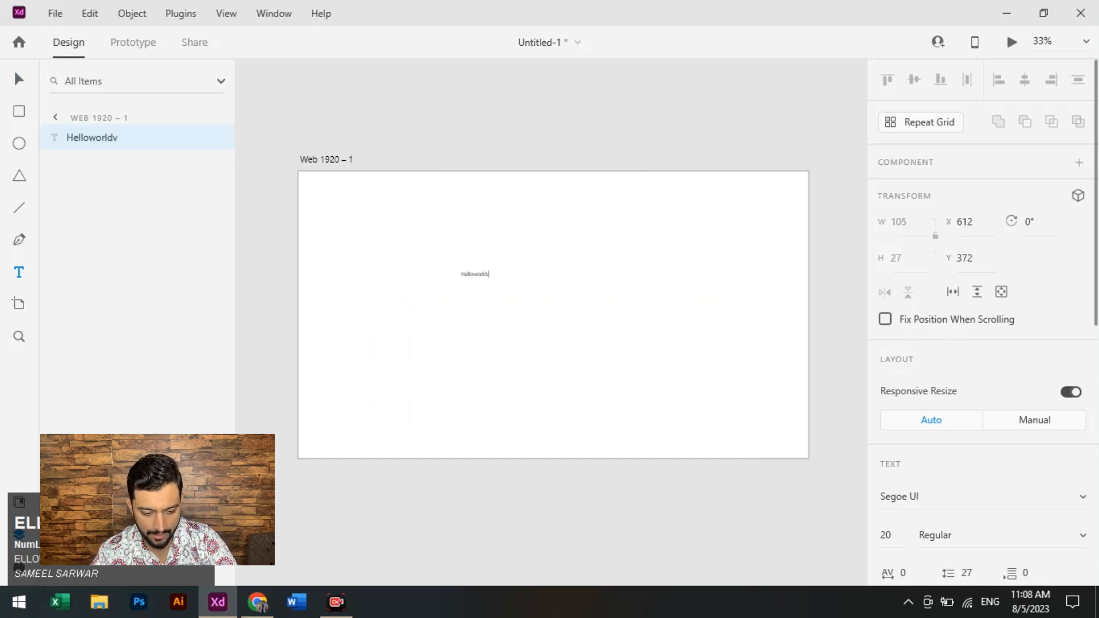
- Enlarge the new text to a font size of about 271 and place it against the artboard's left edge at about Y 217
{"action": "left_click", "coordinate": [474, 275]}
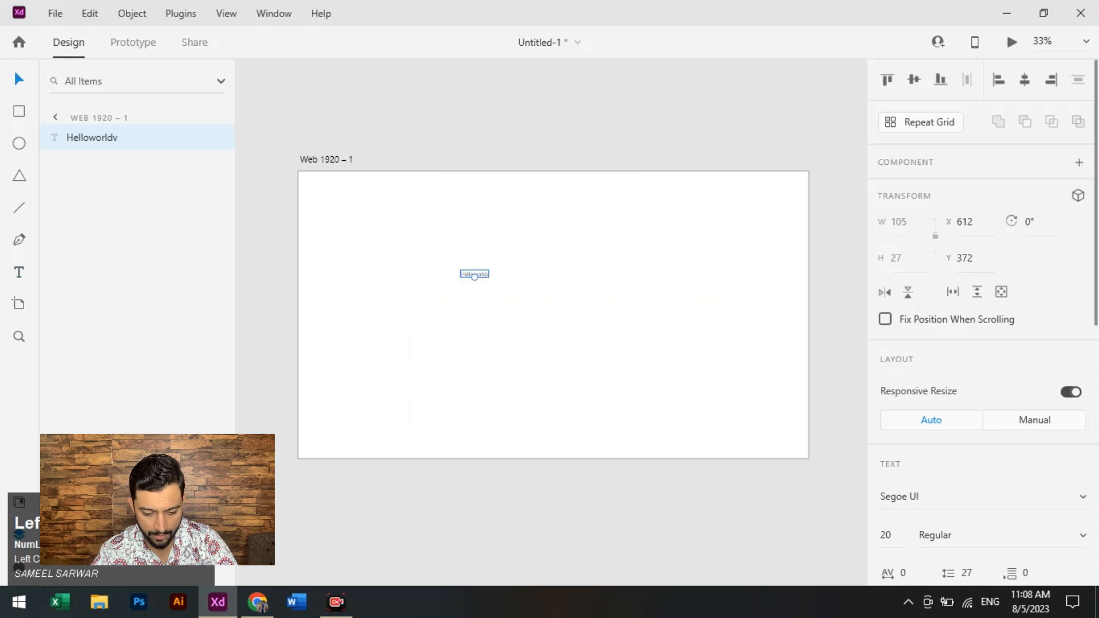
{"action": "left_click_drag", "start_coordinate": [474, 275], "coordinate": [475, 365]}
{"action": "left_click_drag", "start_coordinate": [475, 322], "coordinate": [488, 281]}
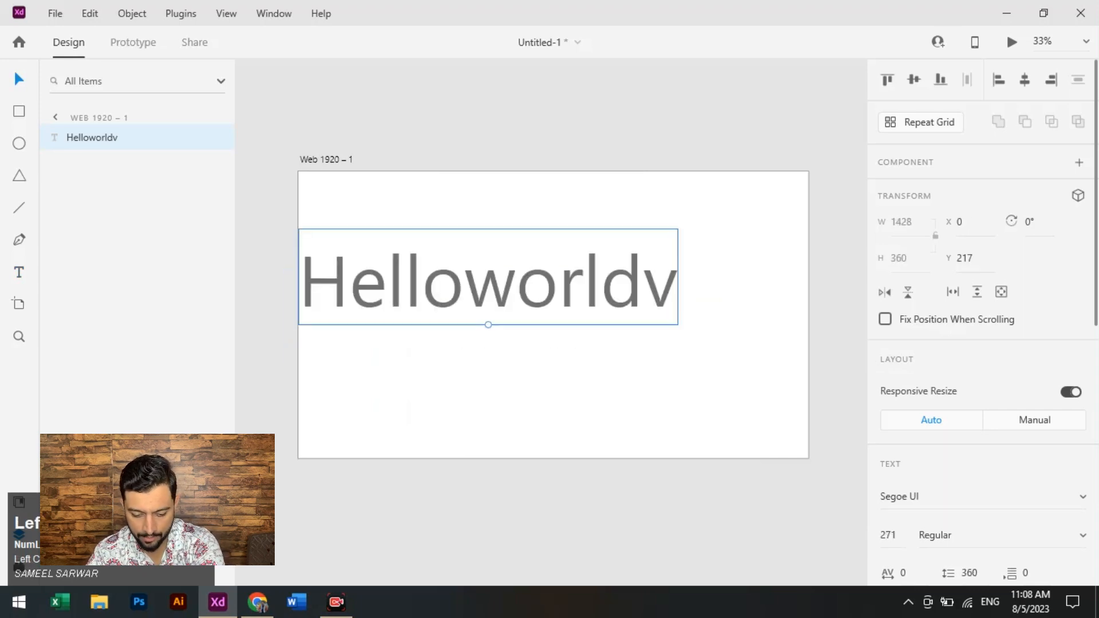
- Remove the trailing "v" so the text reads "Helloworld", and move it to about X 242, Y 180
{"action": "key", "text": "Return"}
{"action": "key", "text": "BackSpace"}
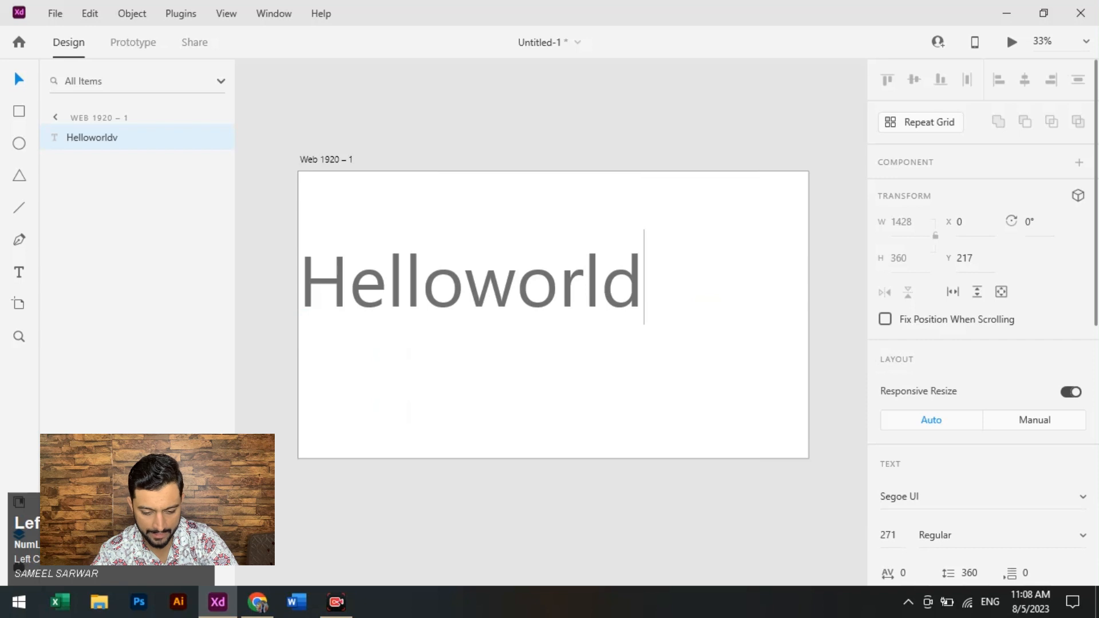
{"action": "type", "text": "v"}
{"action": "key", "text": "BackSpace"}
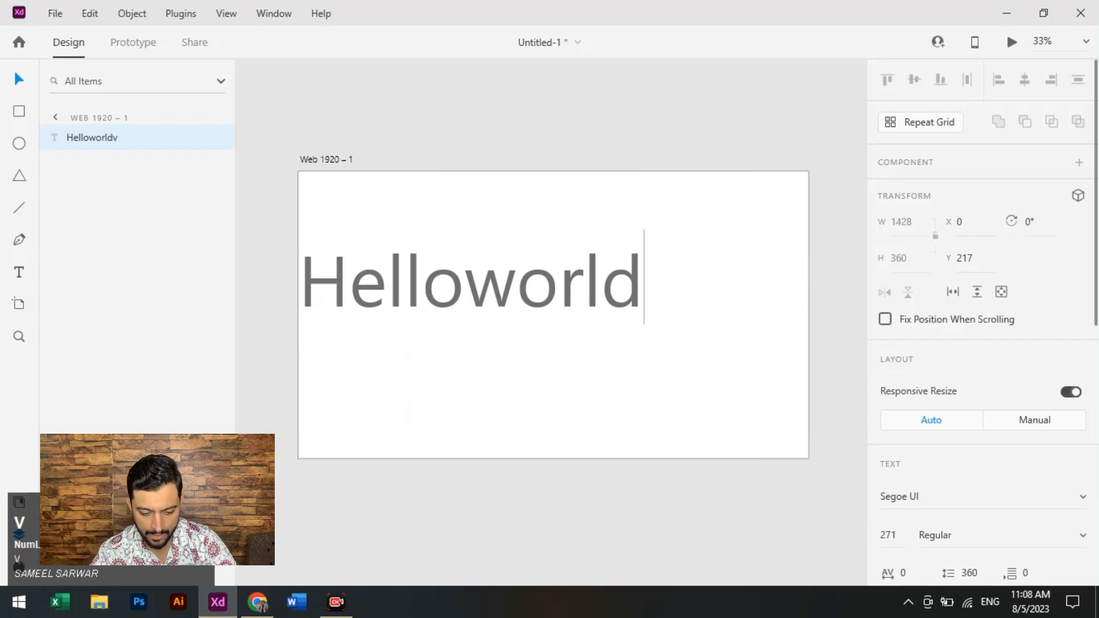
{"action": "left_click_drag", "start_coordinate": [472, 284], "coordinate": [537, 273]}
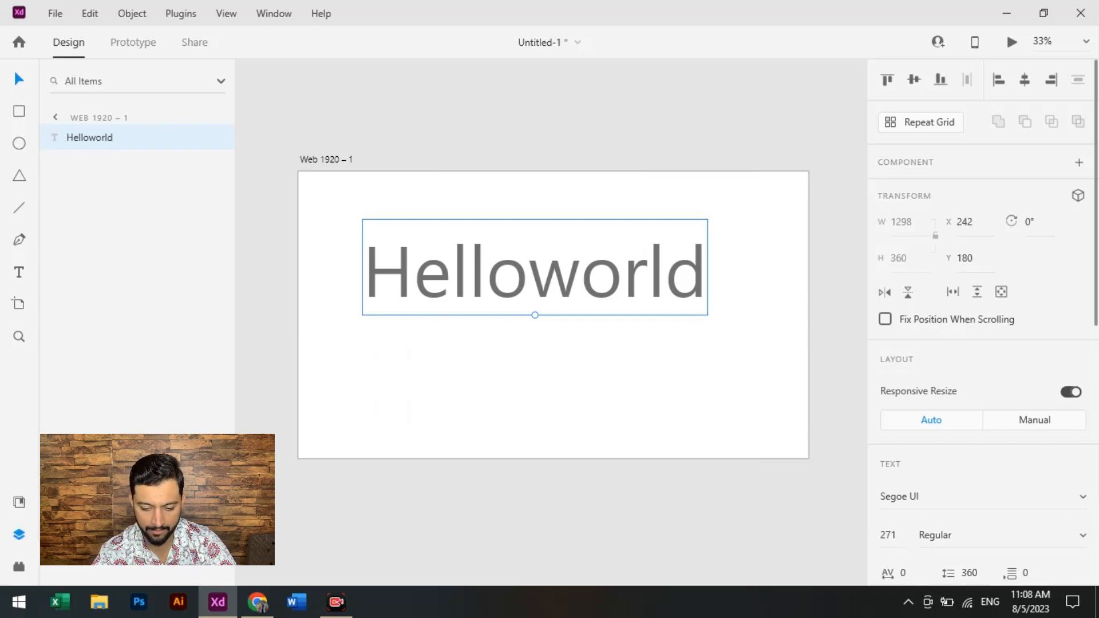
- Change the font of the Helloworld text to Segoe Script
{"action": "scroll", "coordinate": [981, 321], "scroll_direction": "down", "scroll_amount": 3}
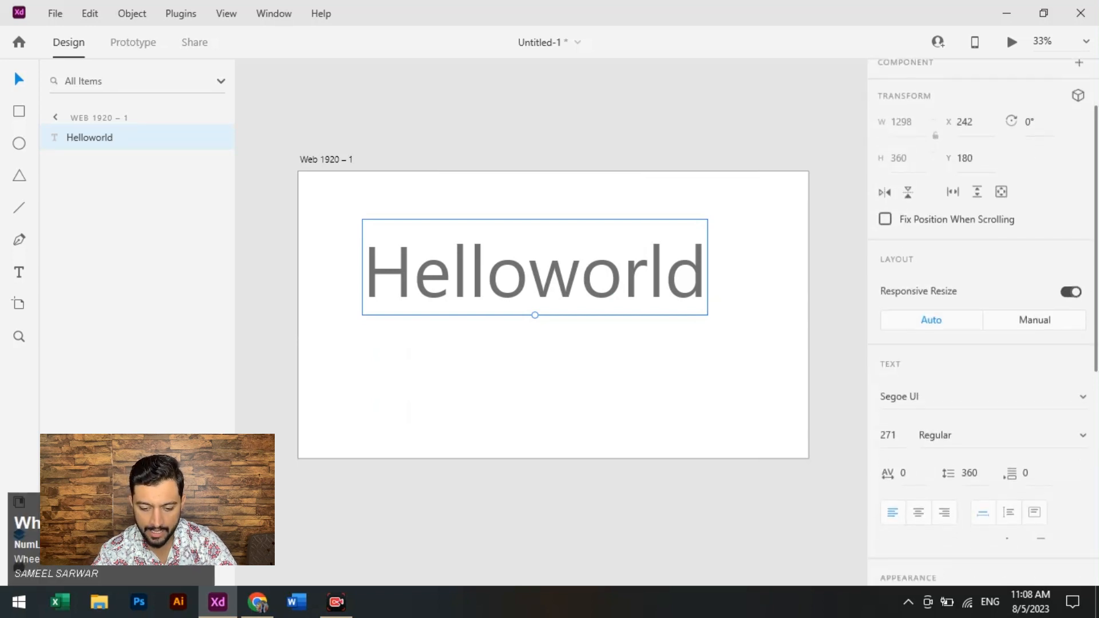
{"action": "scroll", "coordinate": [982, 320], "scroll_direction": "down", "scroll_amount": 1}
{"action": "scroll", "coordinate": [982, 320], "scroll_direction": "up", "scroll_amount": 3}
{"action": "scroll", "coordinate": [982, 321], "scroll_direction": "down", "scroll_amount": 3}
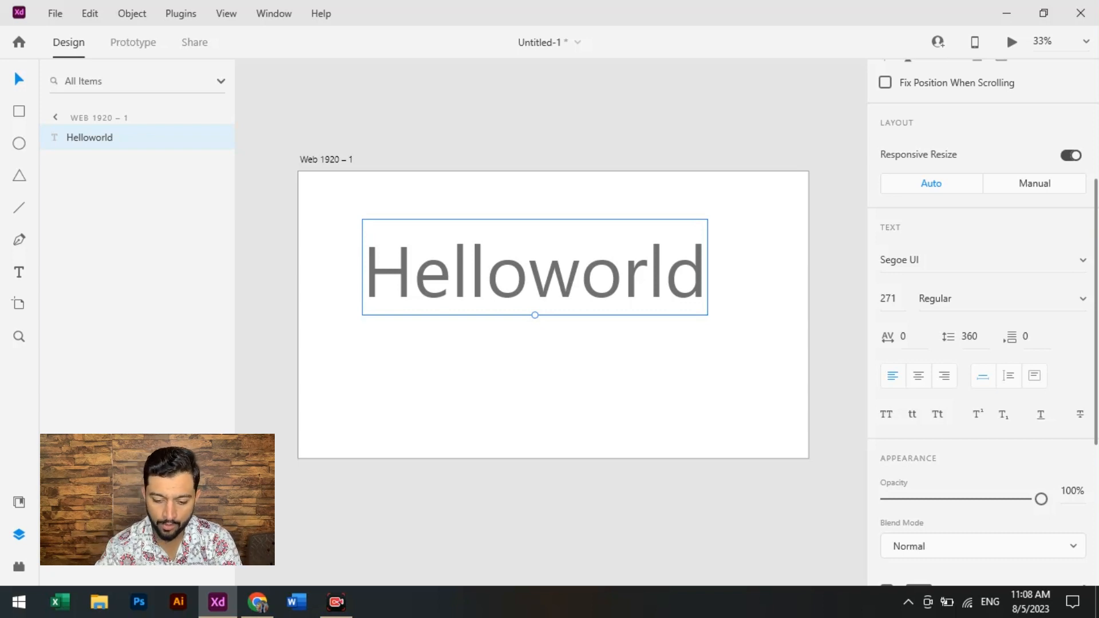
{"action": "left_click", "coordinate": [979, 259]}
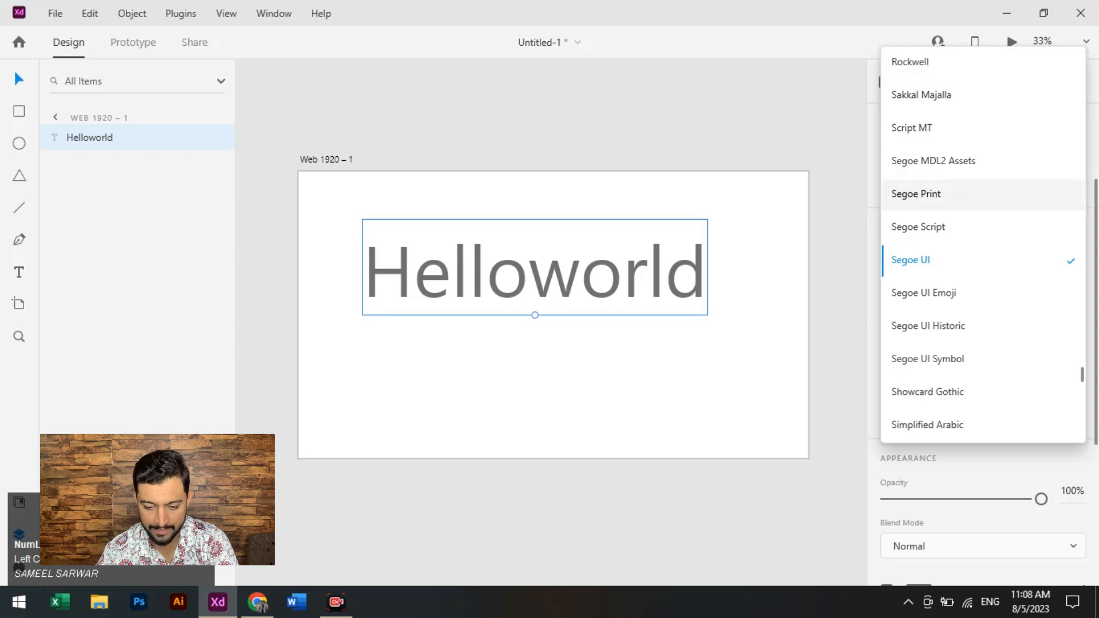
{"action": "scroll", "coordinate": [973, 263], "scroll_direction": "up", "scroll_amount": 10}
{"action": "scroll", "coordinate": [973, 262], "scroll_direction": "up", "scroll_amount": 4}
{"action": "scroll", "coordinate": [973, 262], "scroll_direction": "down", "scroll_amount": 15}
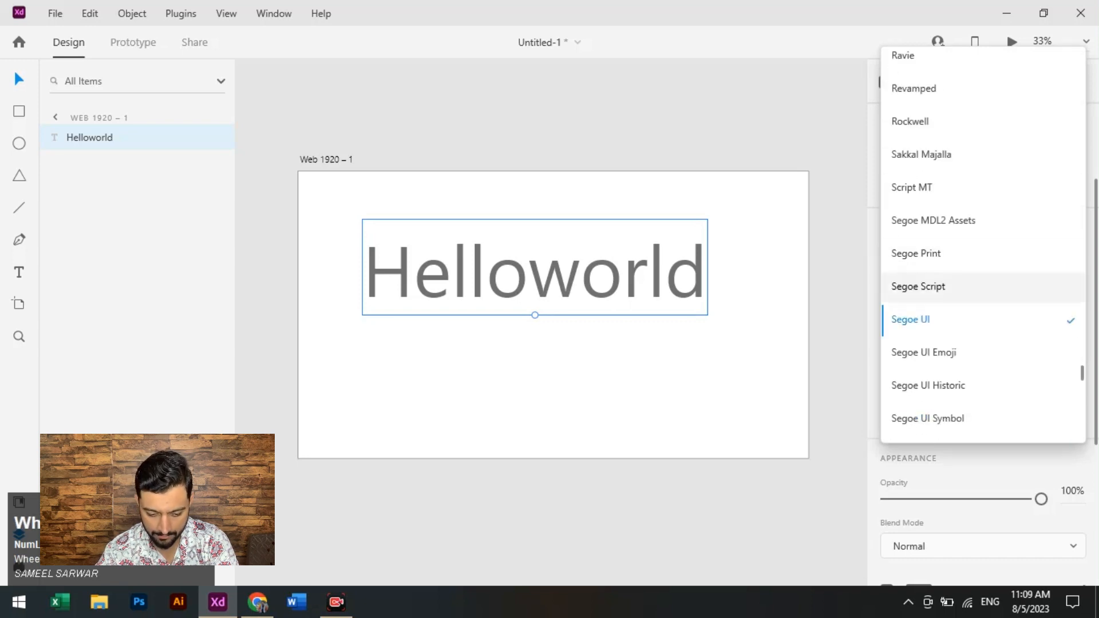
{"action": "left_click", "coordinate": [918, 286]}
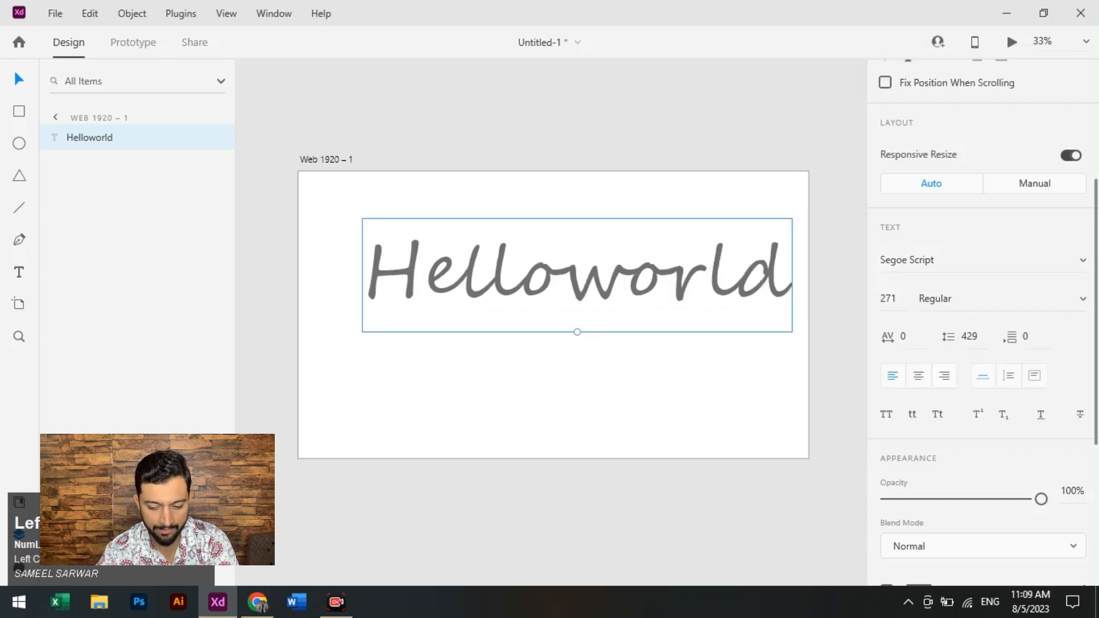
- Change the font of the Helloworld text to Script MT in Bold
{"action": "left_click", "coordinate": [973, 259]}
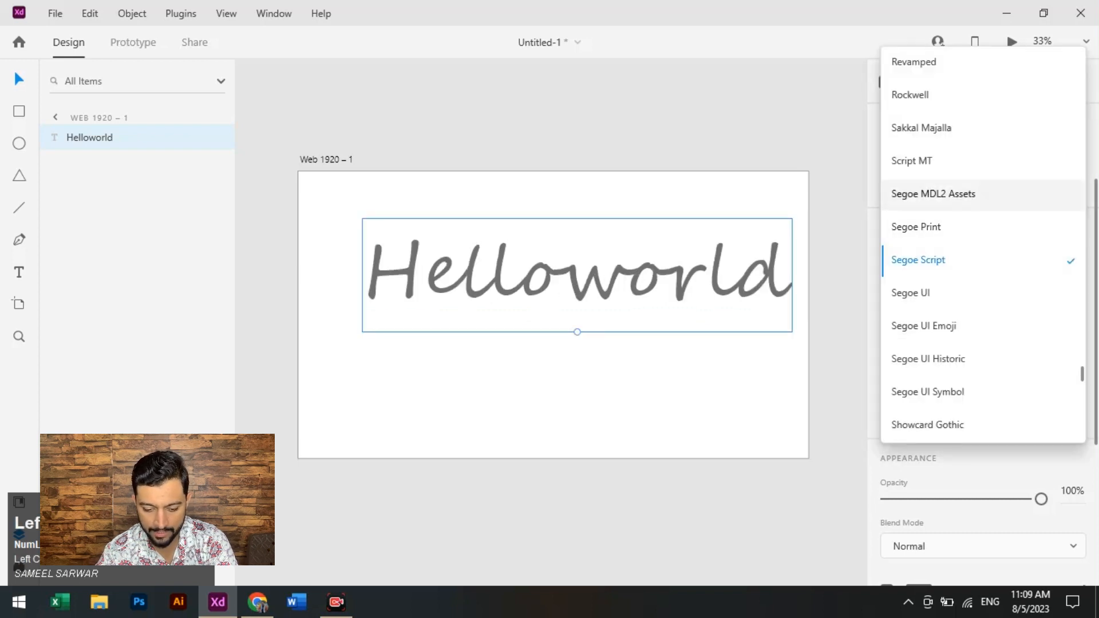
{"action": "left_click", "coordinate": [916, 161]}
{"action": "key", "text": "ctrl+b"}
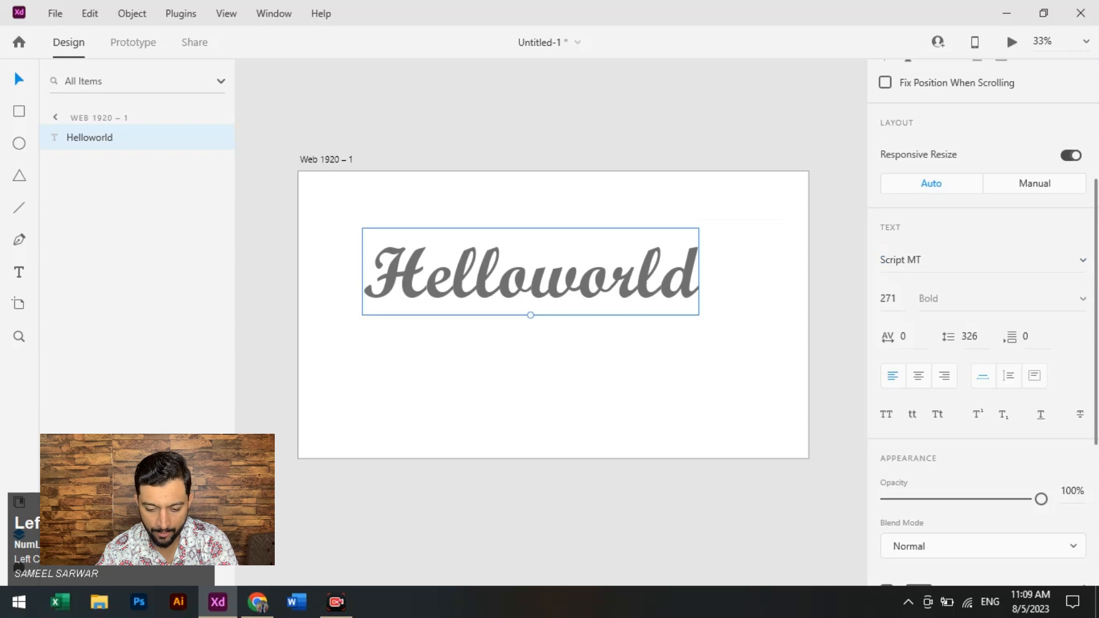
- Change the font of the Helloworld text to Segoe UI Emoji
{"action": "left_click", "coordinate": [1080, 261]}
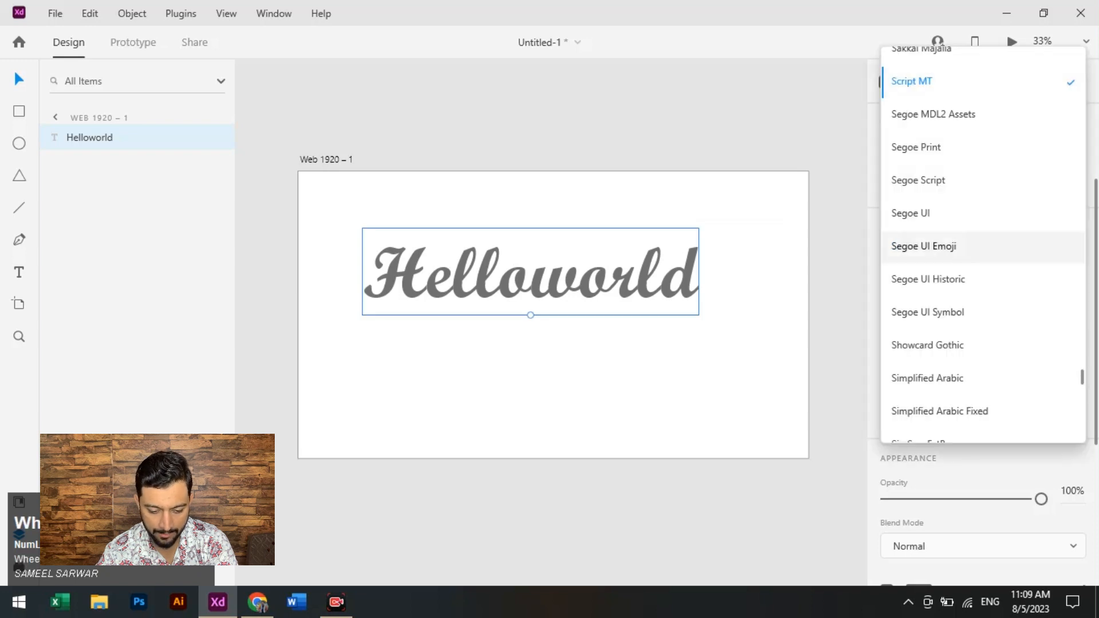
{"action": "left_click", "coordinate": [982, 249]}
{"action": "left_click", "coordinate": [1081, 260]}
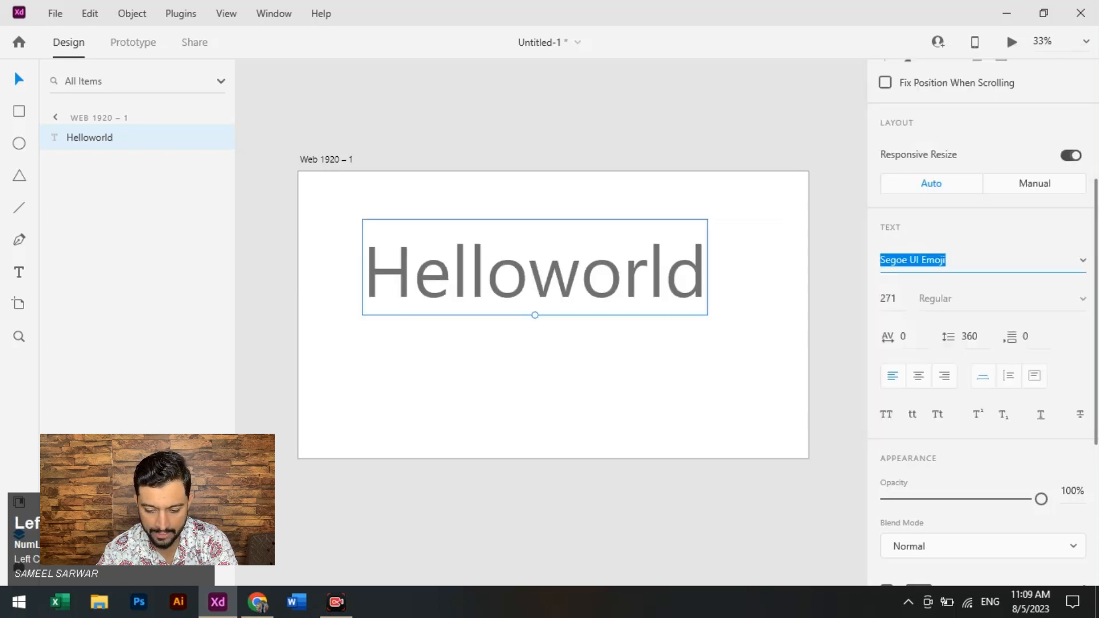
- Try the Segoe UI Symbol and Simplified Arabic fonts on the Helloworld text
{"action": "scroll", "coordinate": [944, 207], "scroll_direction": "down", "scroll_amount": 1}
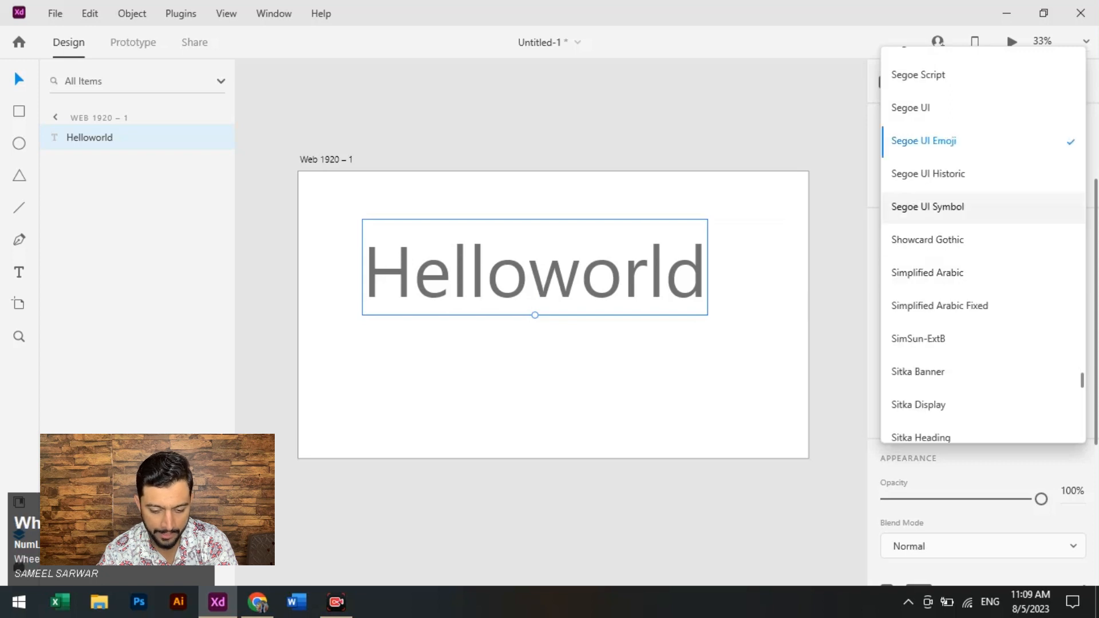
{"action": "left_click", "coordinate": [927, 206]}
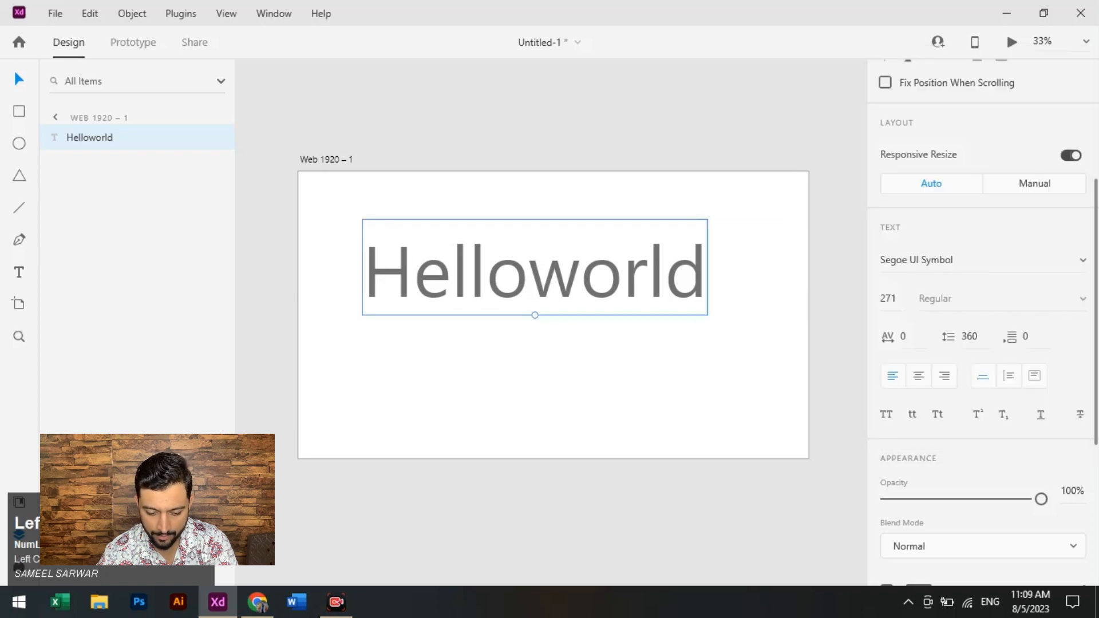
{"action": "left_click", "coordinate": [1082, 261]}
{"action": "left_click", "coordinate": [1019, 325]}
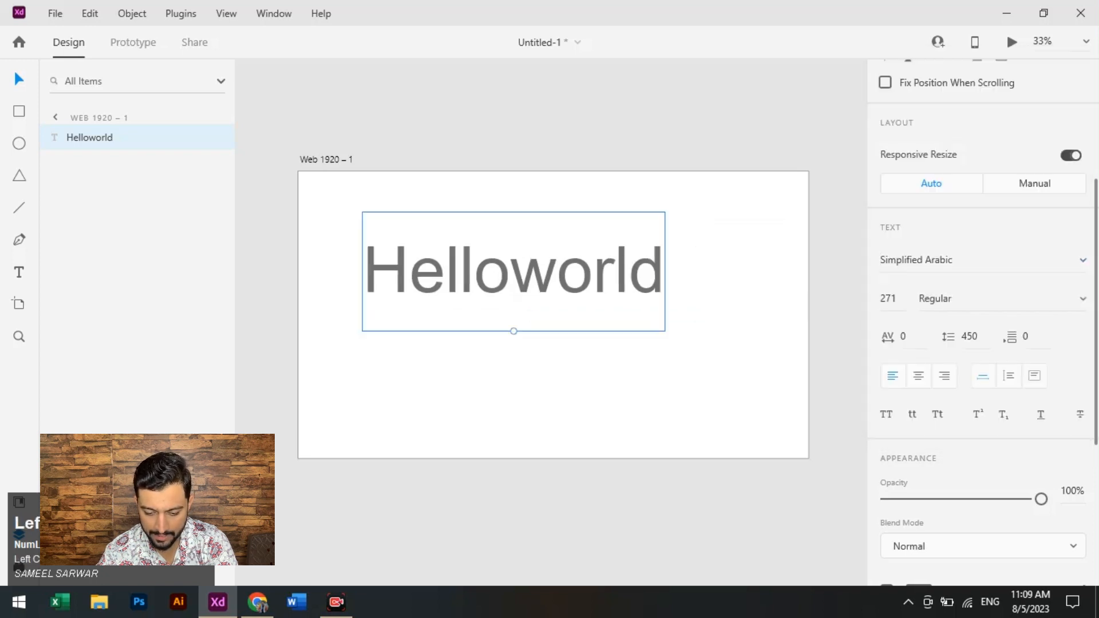
- Change the font of the Helloworld text to MS PGothic
{"action": "left_click", "coordinate": [1082, 260]}
{"action": "scroll", "coordinate": [982, 247], "scroll_direction": "down", "scroll_amount": 6}
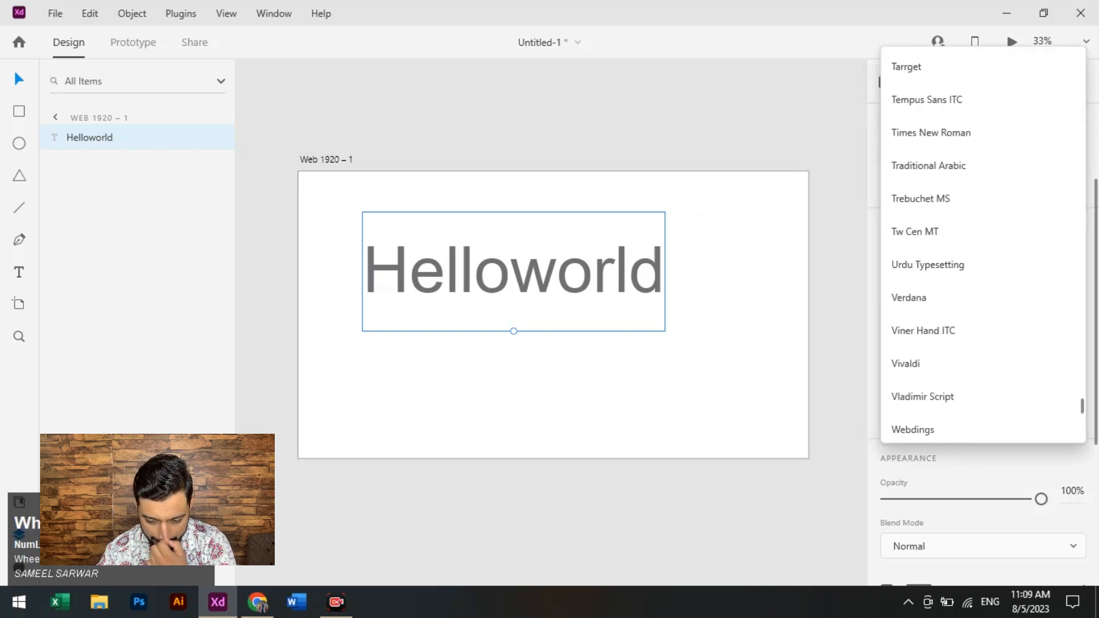
{"action": "scroll", "coordinate": [983, 274], "scroll_direction": "down", "scroll_amount": 6}
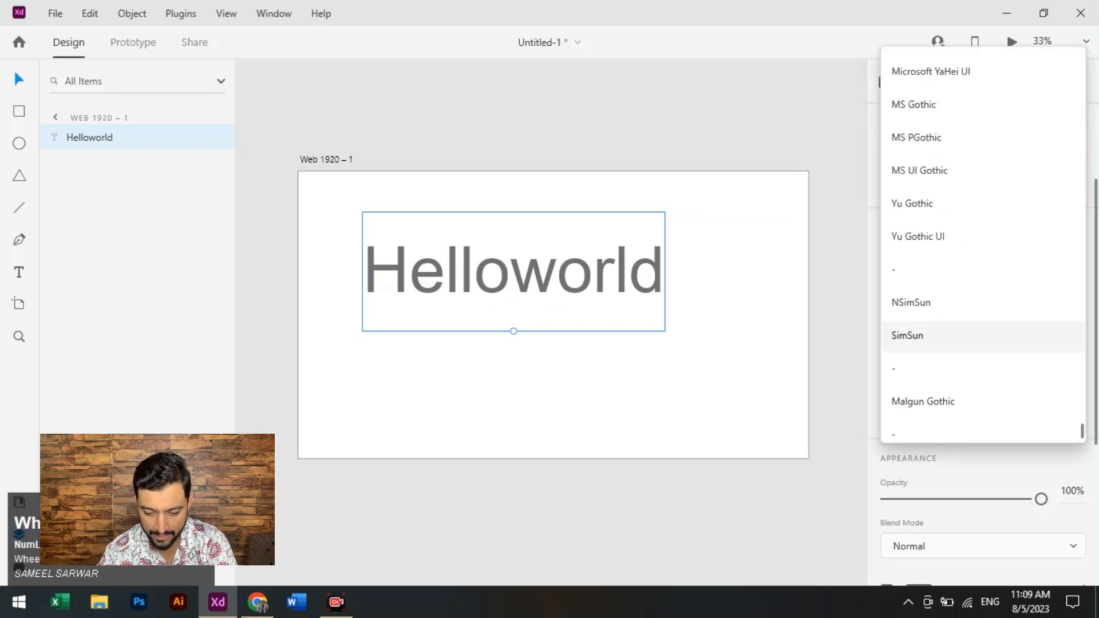
{"action": "left_click", "coordinate": [916, 257]}
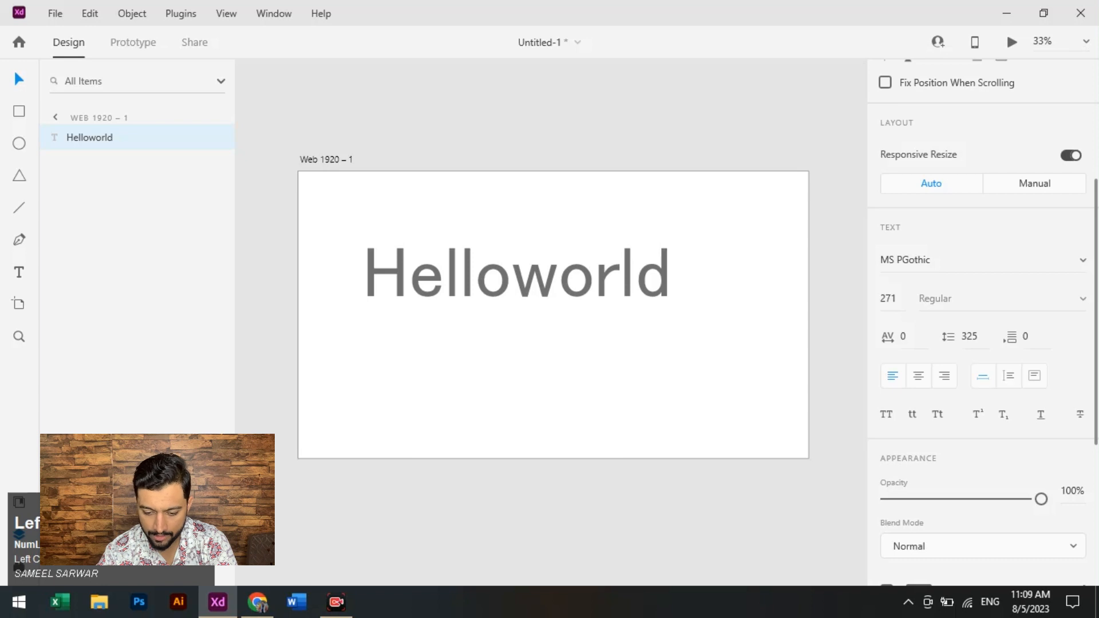
- Change the font of the Helloworld text to Microsoft YaHei UI and shift the text slightly up and to the left
{"action": "left_click", "coordinate": [944, 259]}
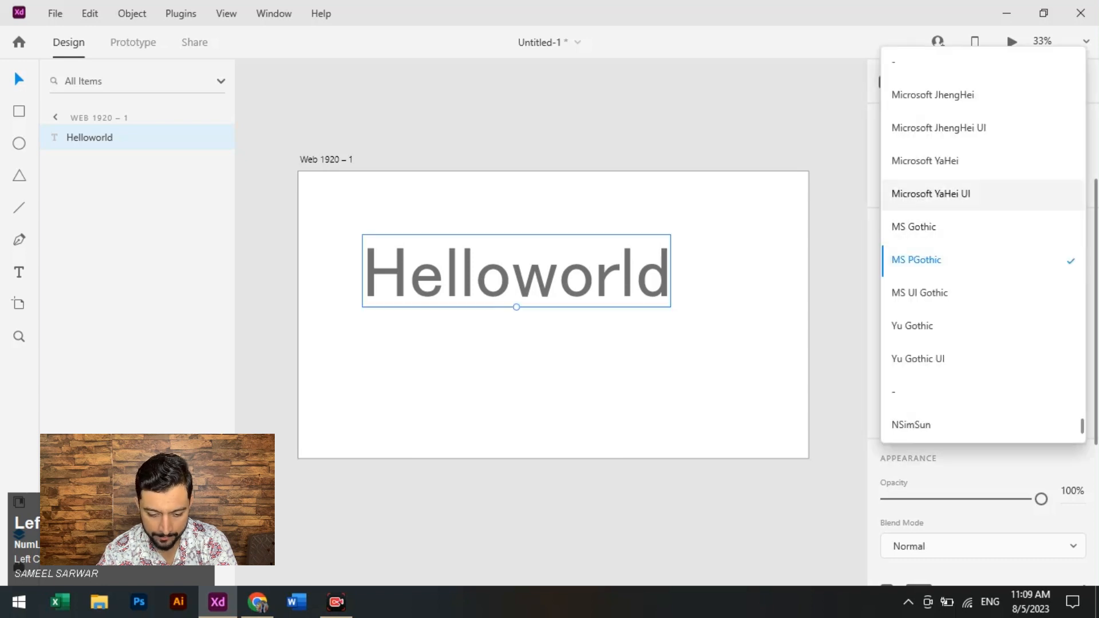
{"action": "left_click", "coordinate": [927, 191]}
{"action": "left_click_drag", "start_coordinate": [551, 272], "coordinate": [542, 263]}
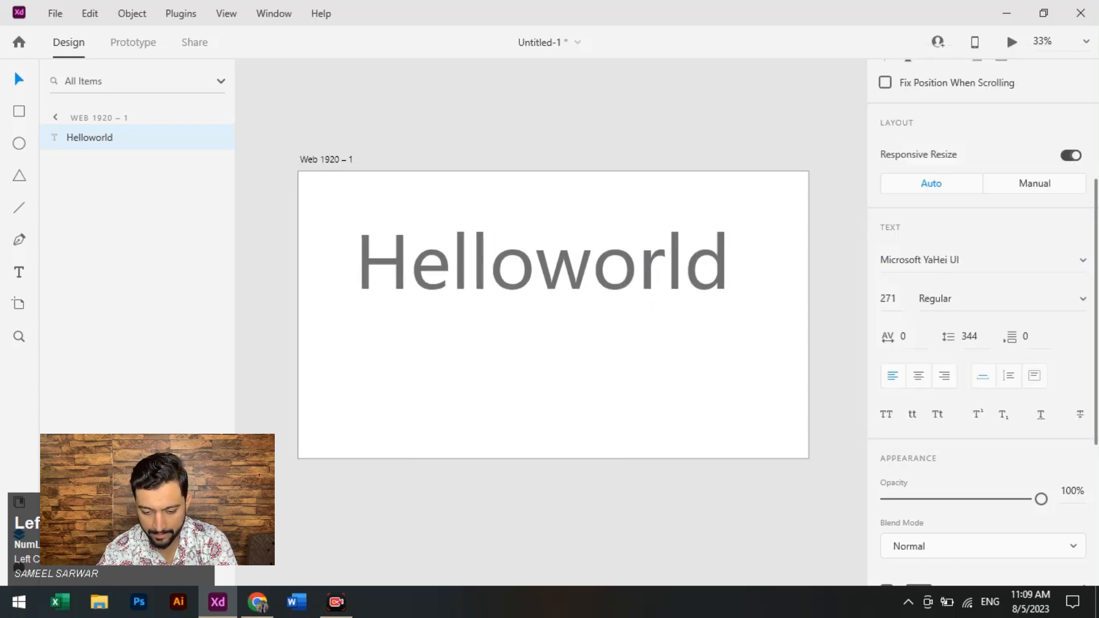
- Set the font size of the Helloworld text to 300, and reduce it to 100
{"action": "left_click", "coordinate": [888, 298]}
{"action": "type", "text": "300"}
{"action": "key", "text": "Return"}
{"action": "type", "text": "100"}
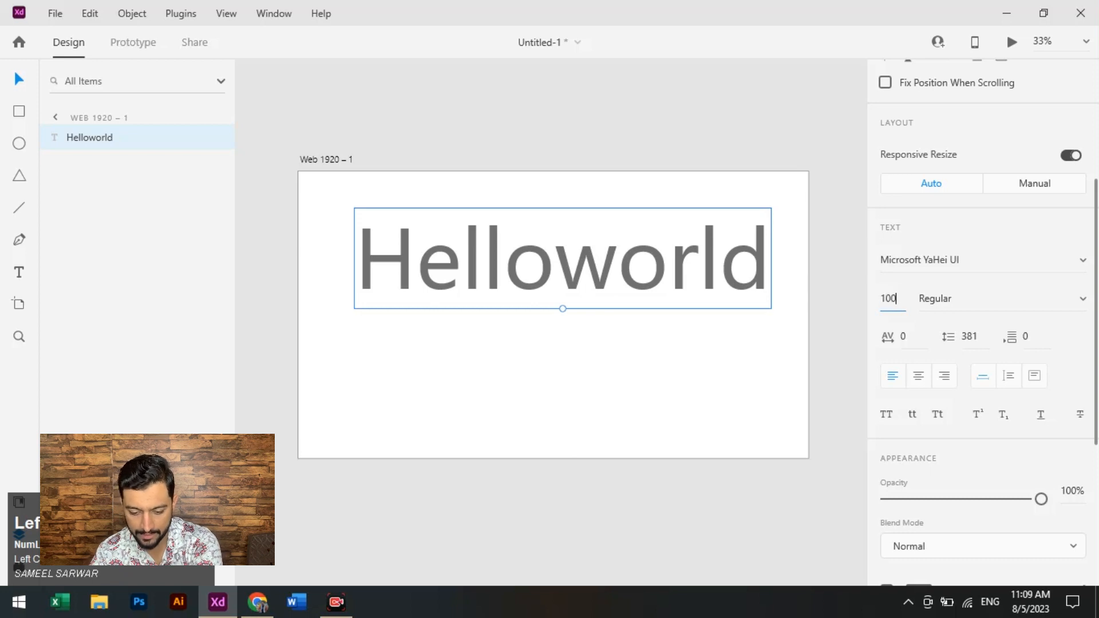
{"action": "key", "text": "Return"}
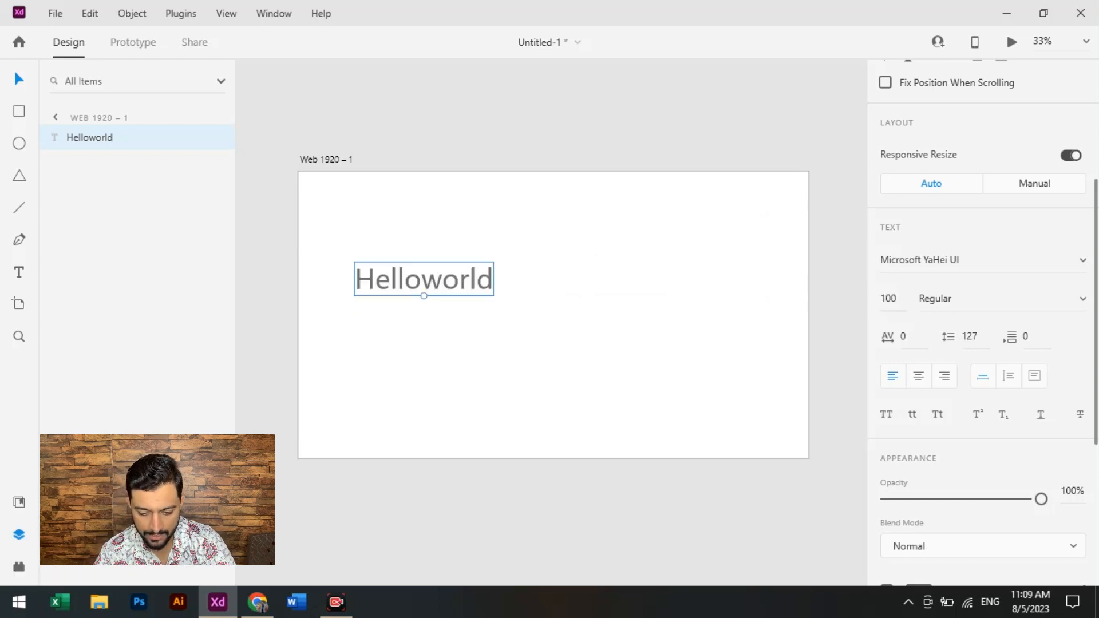
- Enlarge the Helloworld text directly on the artboard to a font size of about 247
{"action": "left_click", "coordinate": [896, 299]}
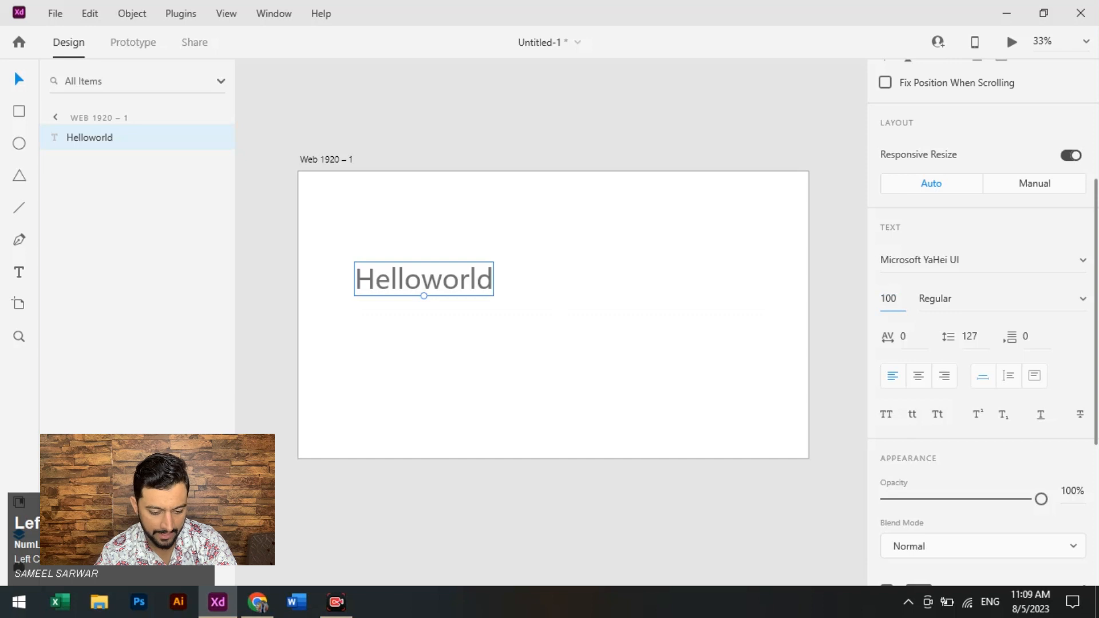
{"action": "left_click", "coordinate": [423, 296]}
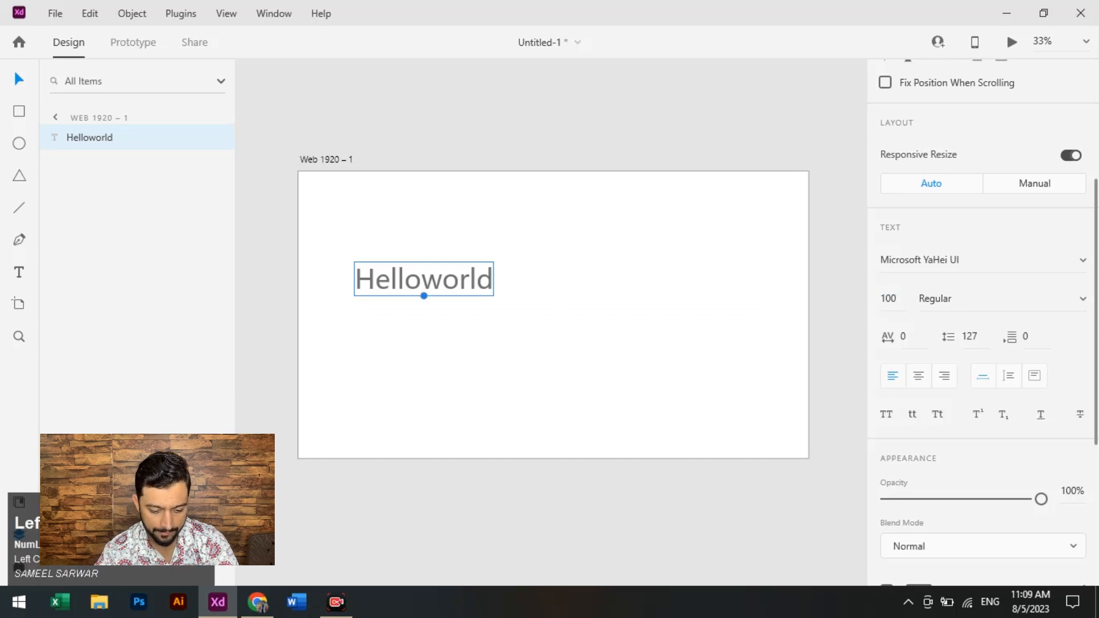
{"action": "left_click_drag", "start_coordinate": [423, 296], "coordinate": [537, 274]}
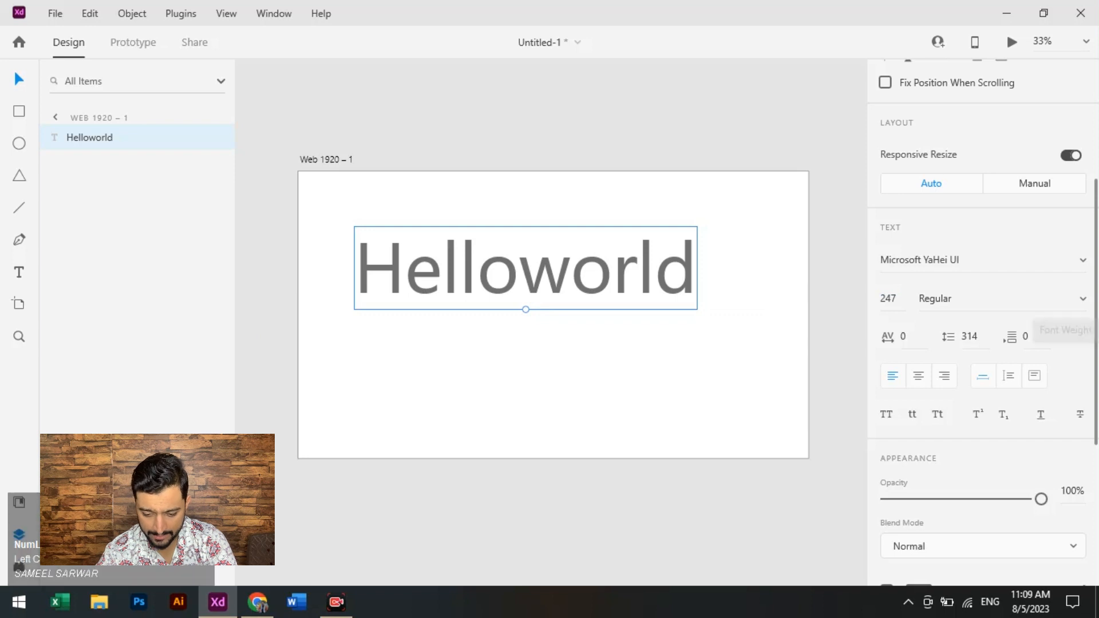
- Try the Light and Regular weights on the Helloworld text, and set its font weight to Bold
{"action": "left_click", "coordinate": [1058, 302]}
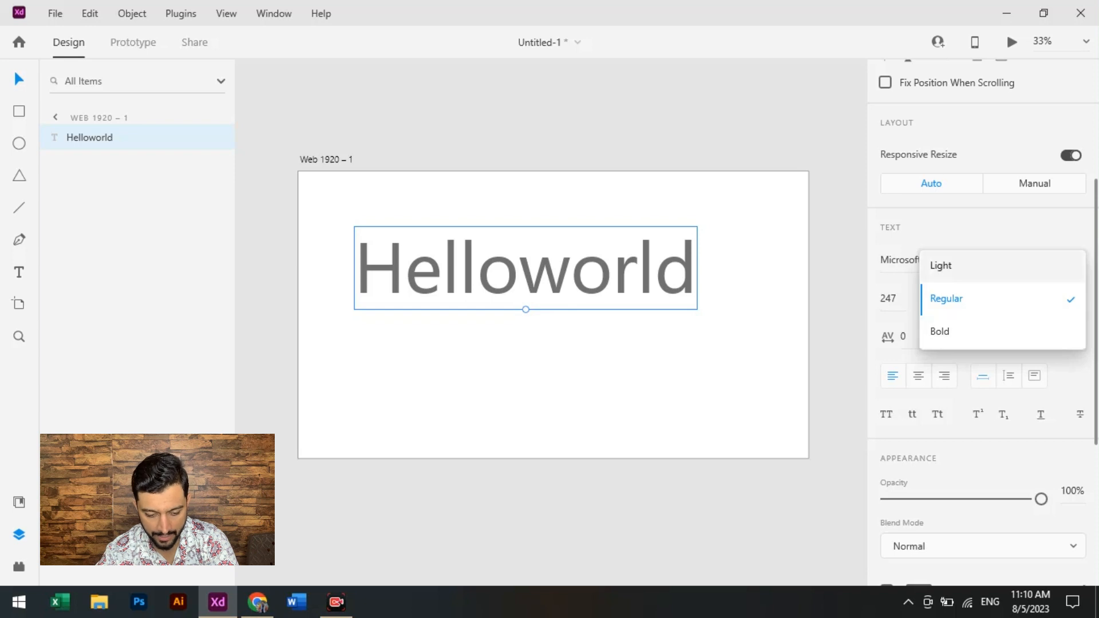
{"action": "left_click", "coordinate": [950, 265]}
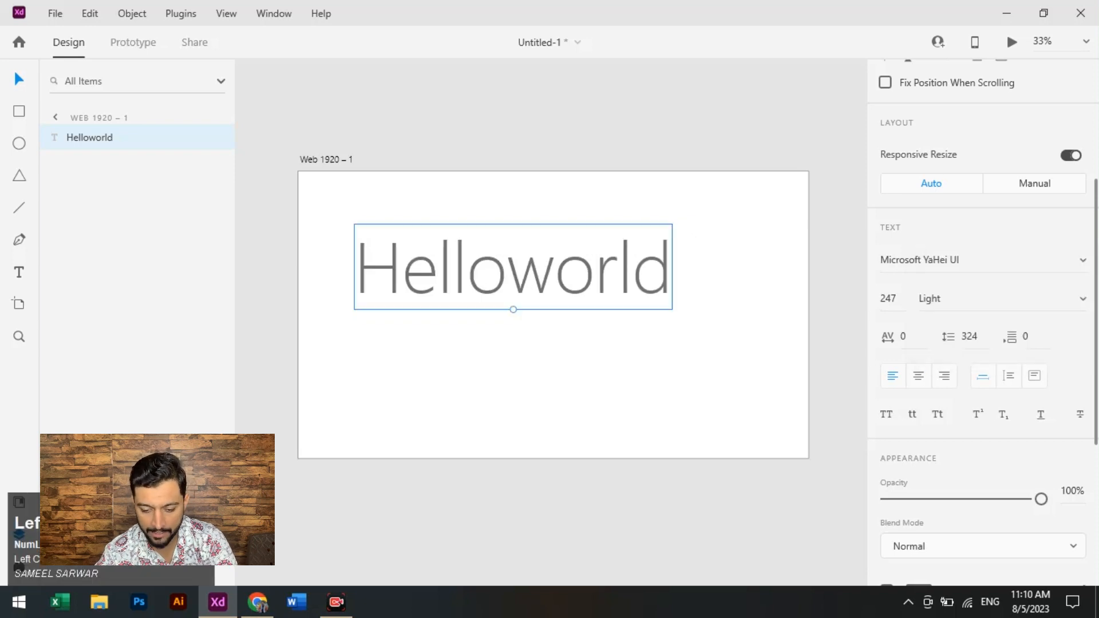
{"action": "left_click", "coordinate": [1082, 299]}
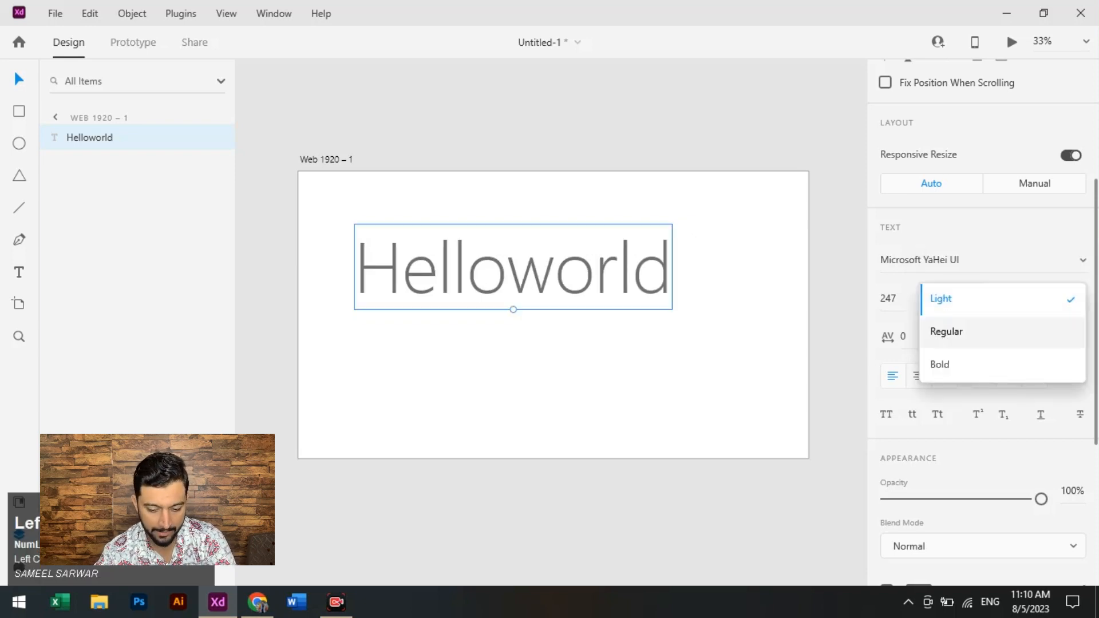
{"action": "left_click", "coordinate": [946, 332]}
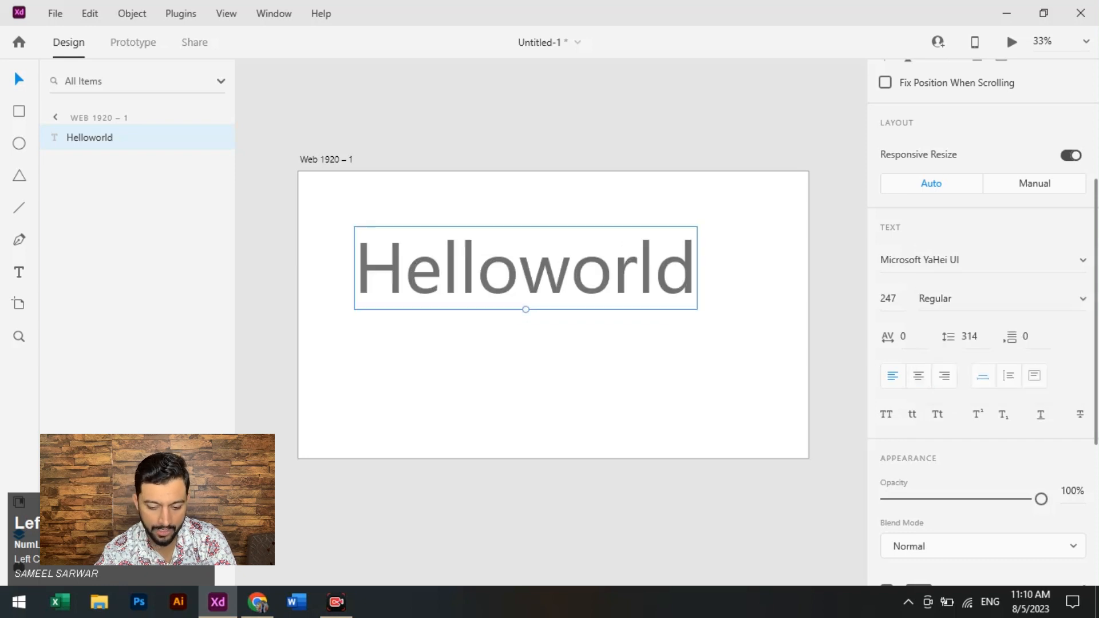
{"action": "left_click", "coordinate": [1082, 299]}
{"action": "left_click", "coordinate": [944, 329]}
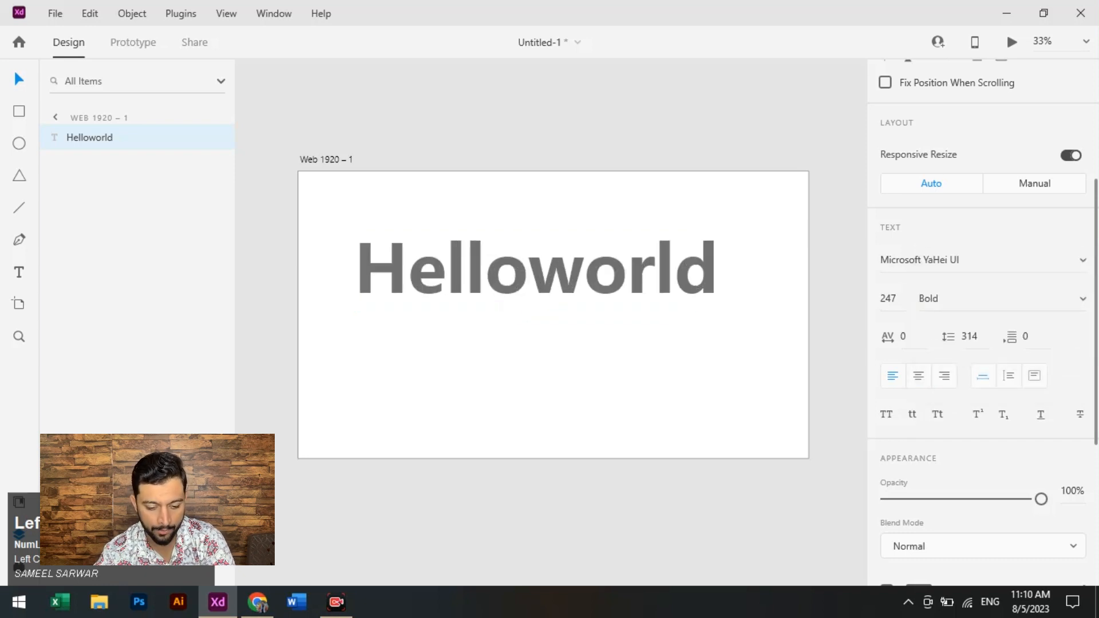
- Shrink the Helloworld text to a font size of about 160 and move it to the artboard's upper-left corner
{"action": "left_click_drag", "start_coordinate": [536, 269], "coordinate": [539, 259]}
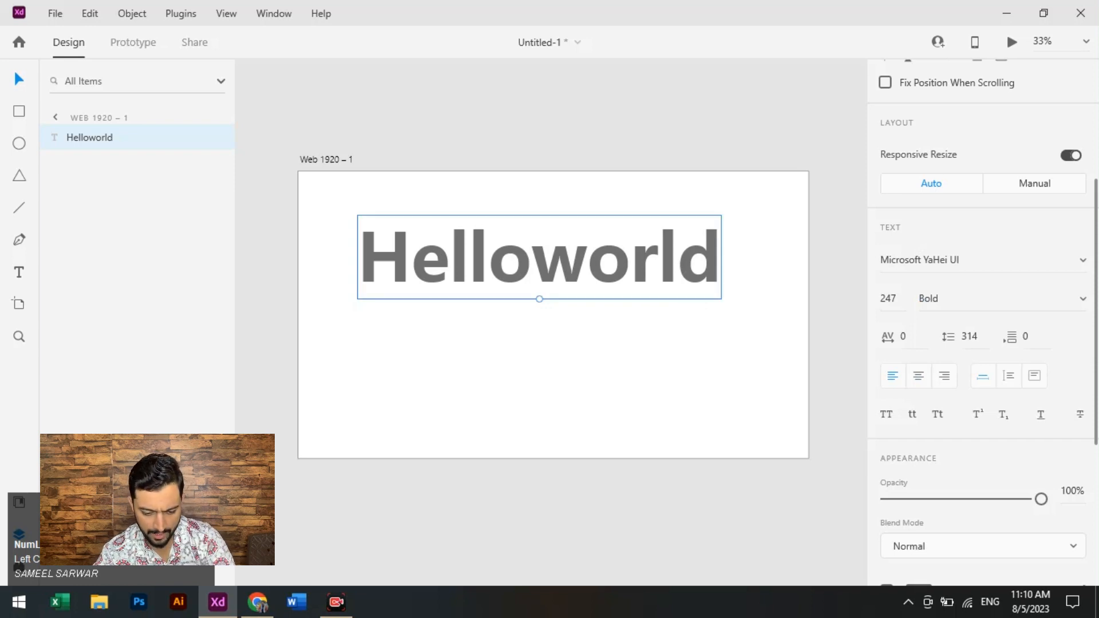
{"action": "left_click_drag", "start_coordinate": [539, 298], "coordinate": [433, 200]}
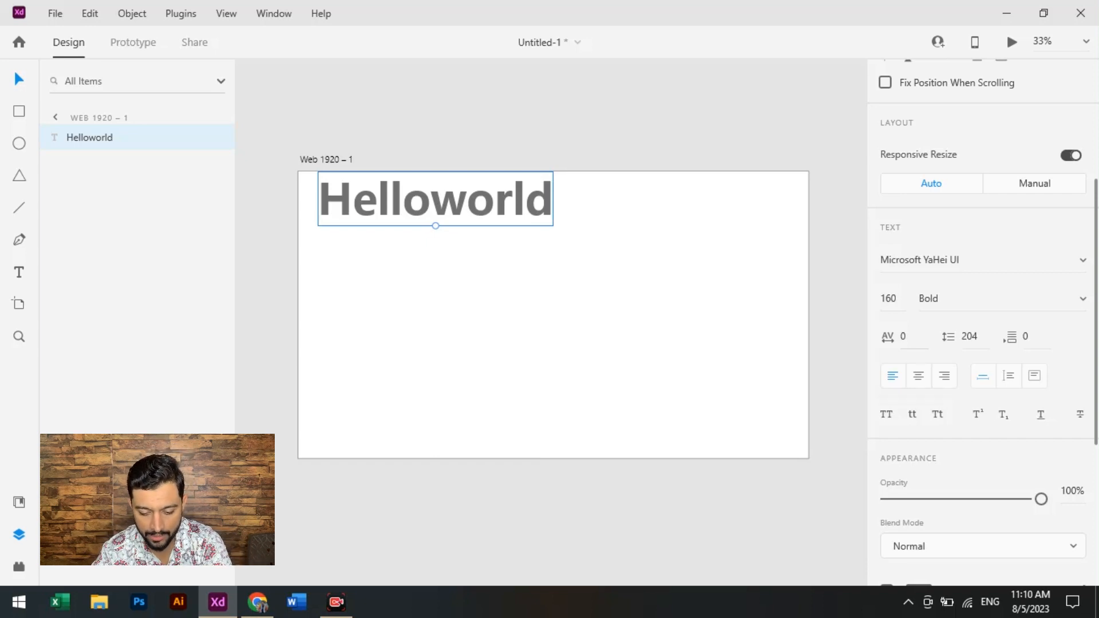
- Set the character spacing of the Helloworld text to 5 and select all of its letters for editing
{"action": "left_click", "coordinate": [909, 337]}
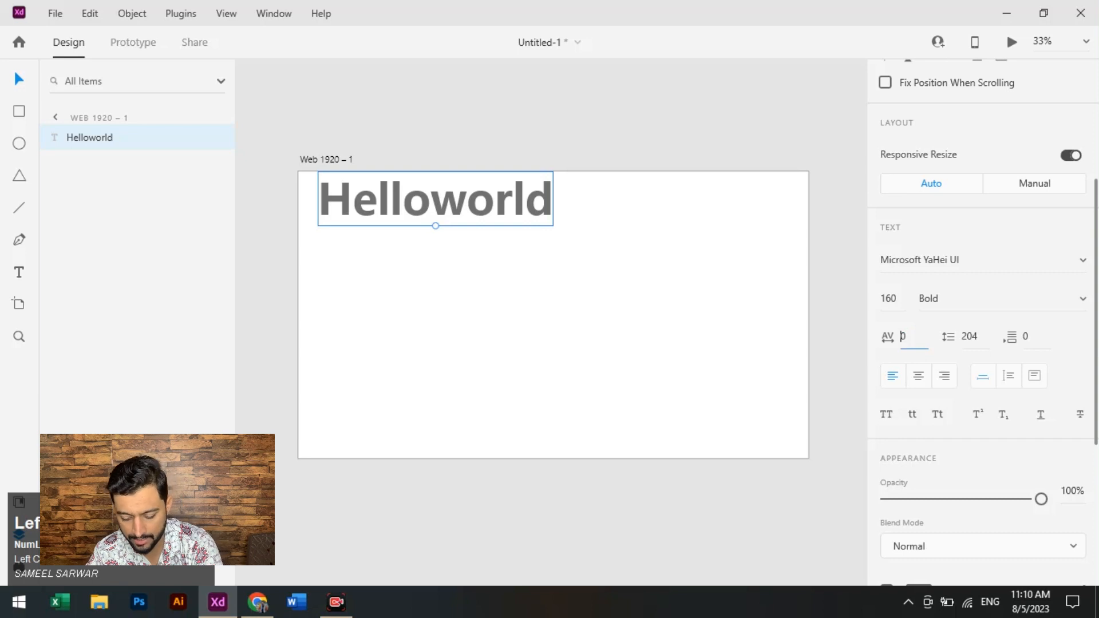
{"action": "key", "text": "BackSpace"}
{"action": "type", "text": "5"}
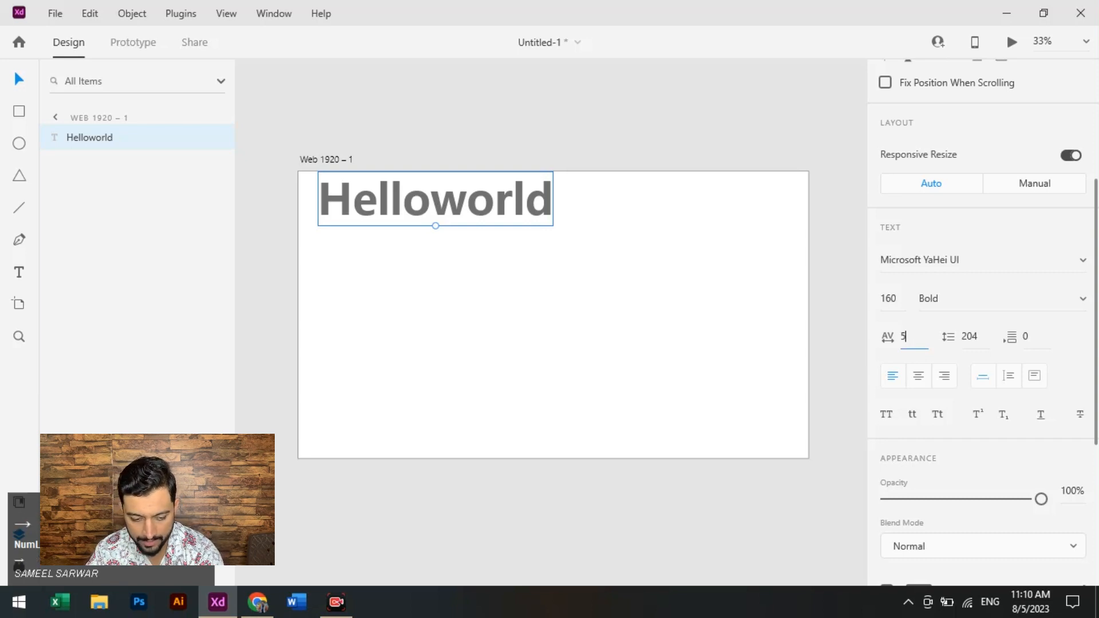
{"action": "key", "text": "Tab"}
{"action": "double_click", "coordinate": [436, 225]}
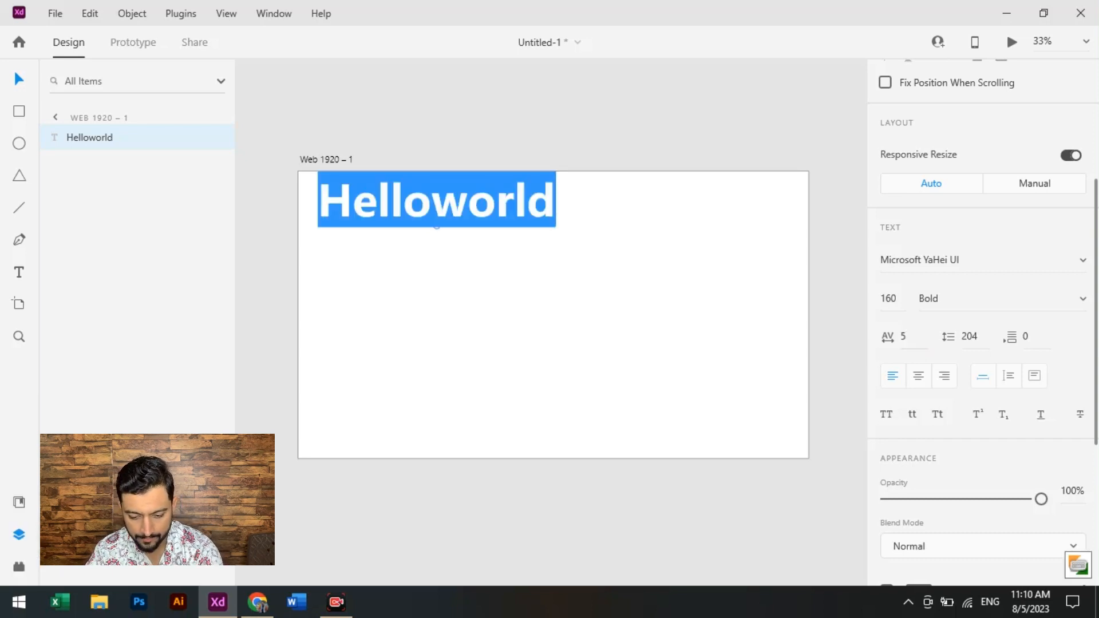
- Increase the character spacing of the selected Helloworld letters in stages to 10, 50 and 100
{"action": "left_click", "coordinate": [904, 337]}
{"action": "type", "text": "10"}
{"action": "key", "text": "Return"}
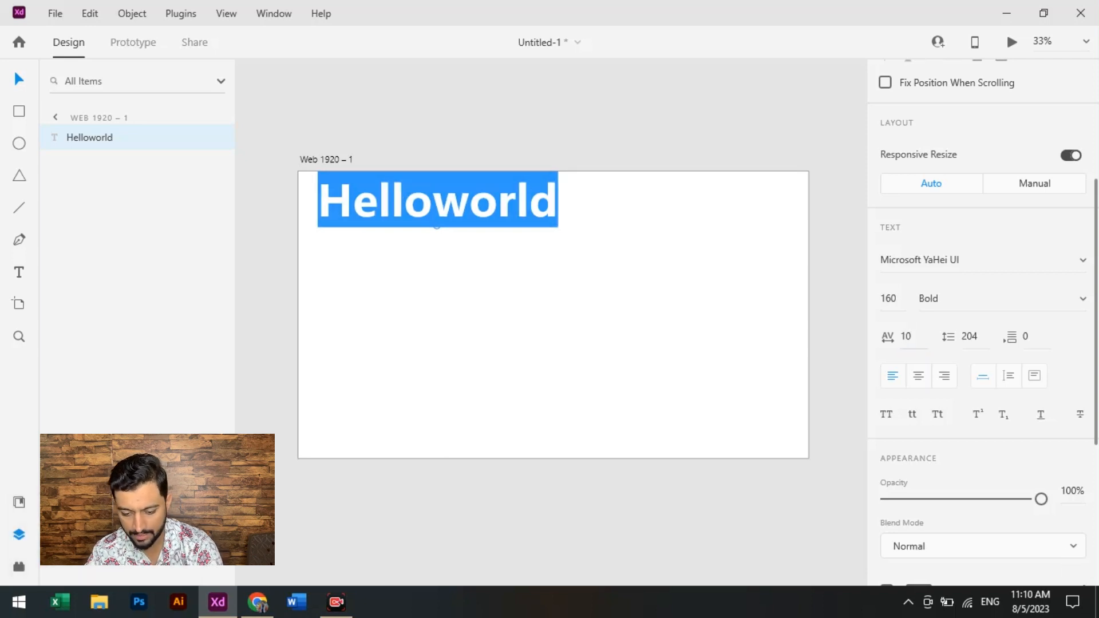
{"action": "left_click", "coordinate": [905, 337]}
{"action": "type", "text": "50"}
{"action": "key", "text": "Return"}
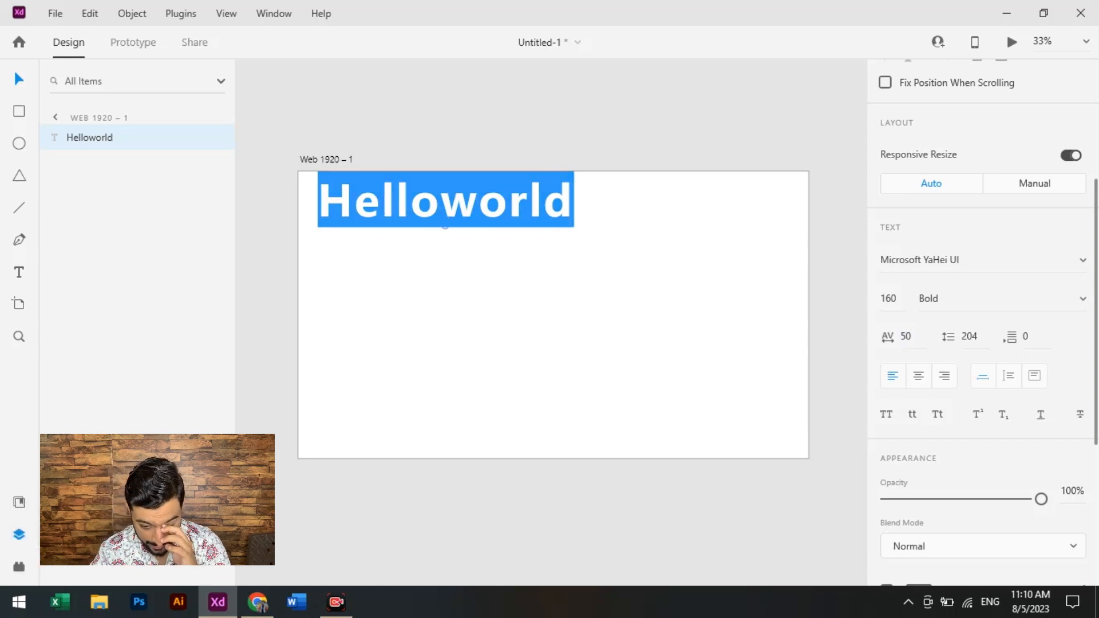
{"action": "left_click", "coordinate": [905, 337]}
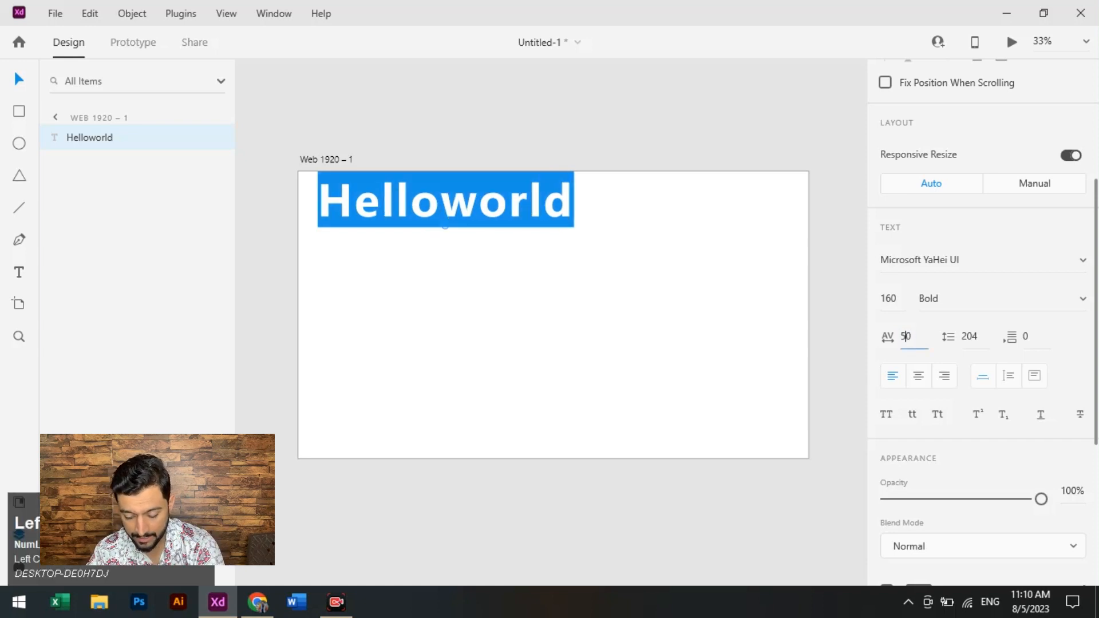
{"action": "type", "text": "100"}
{"action": "key", "text": "Return"}
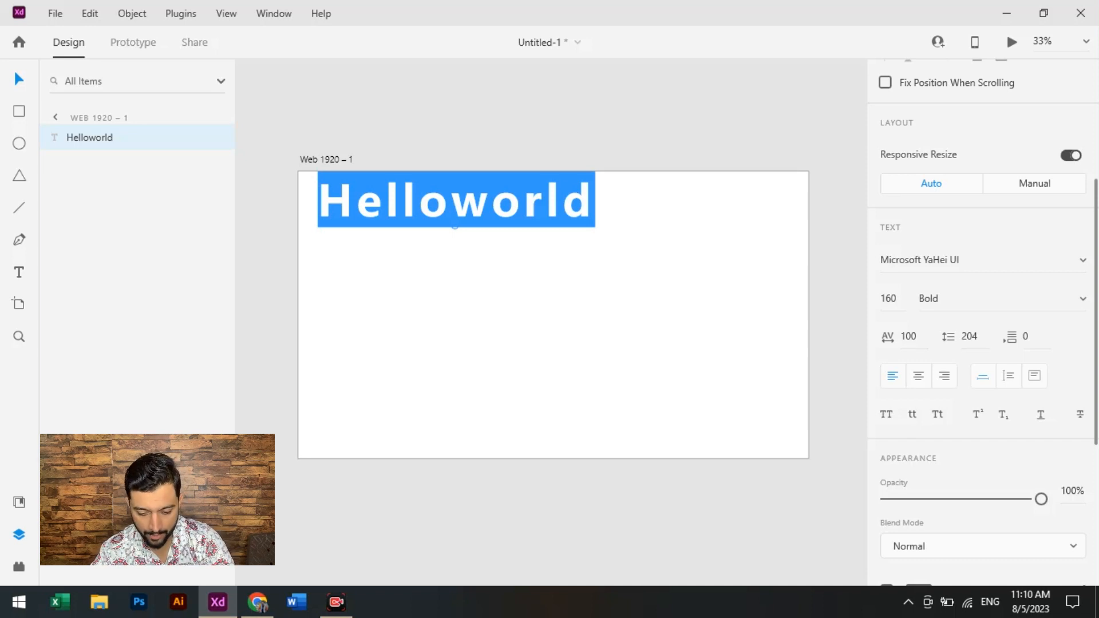
- Set the character spacing of the Helloworld text back to 10 and clear the letter selection
{"action": "left_click", "coordinate": [908, 336]}
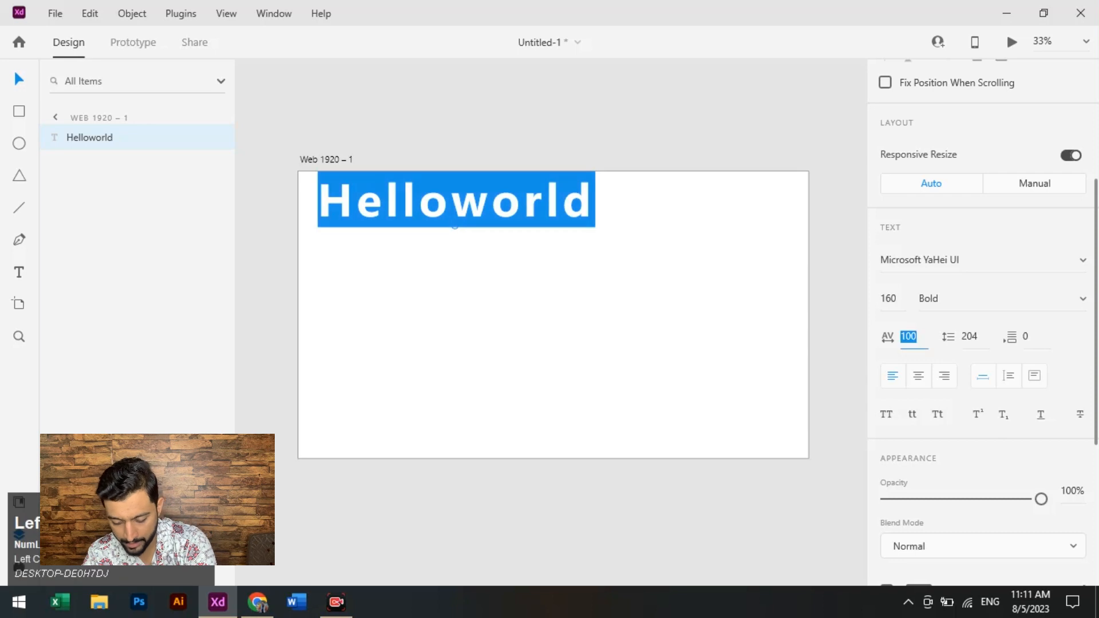
{"action": "type", "text": "10"}
{"action": "key", "text": "Return"}
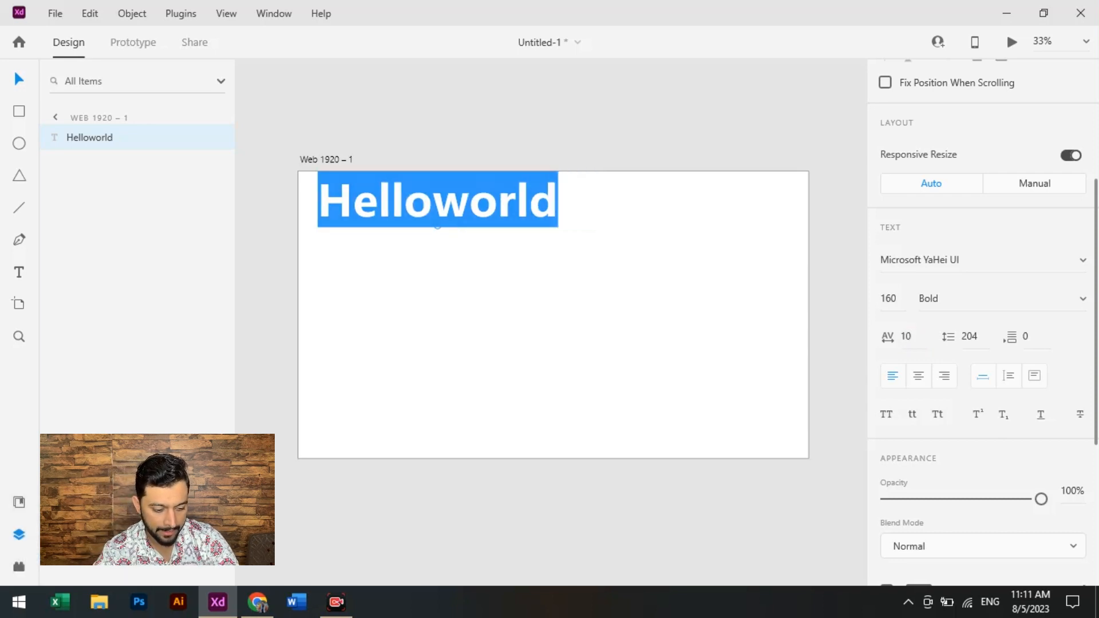
{"action": "left_click", "coordinate": [437, 200]}
{"action": "key", "text": "Left"}
- Draw an area text box below the Helloworld text, spanning most of the artboard's width
{"action": "left_click_drag", "start_coordinate": [347, 249], "coordinate": [752, 422]}
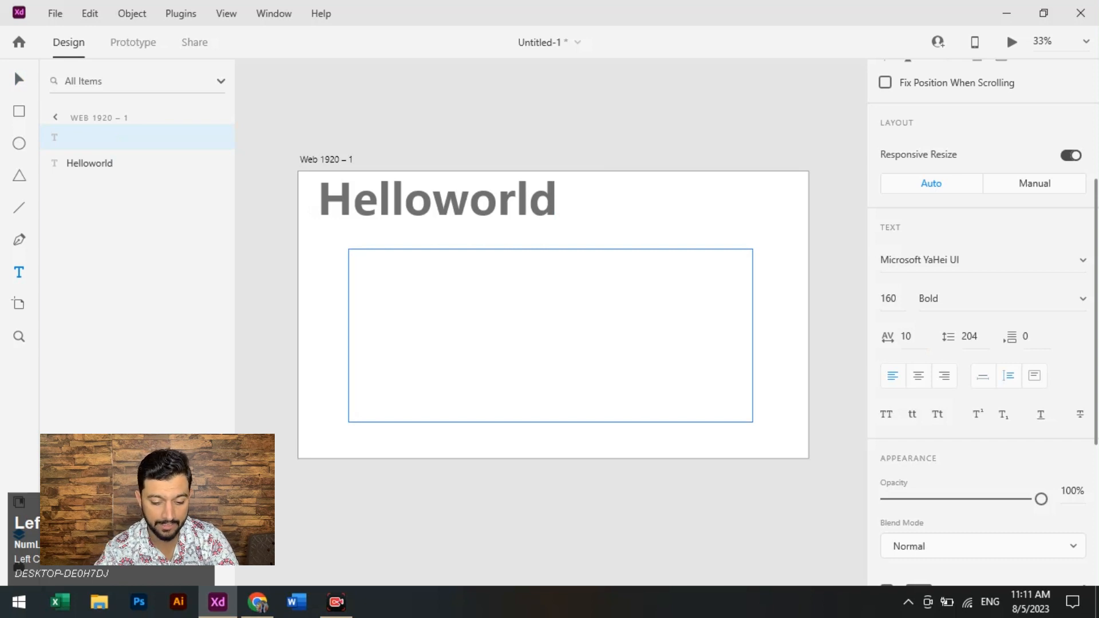
{"action": "left_click_drag", "start_coordinate": [752, 422], "coordinate": [760, 424]}
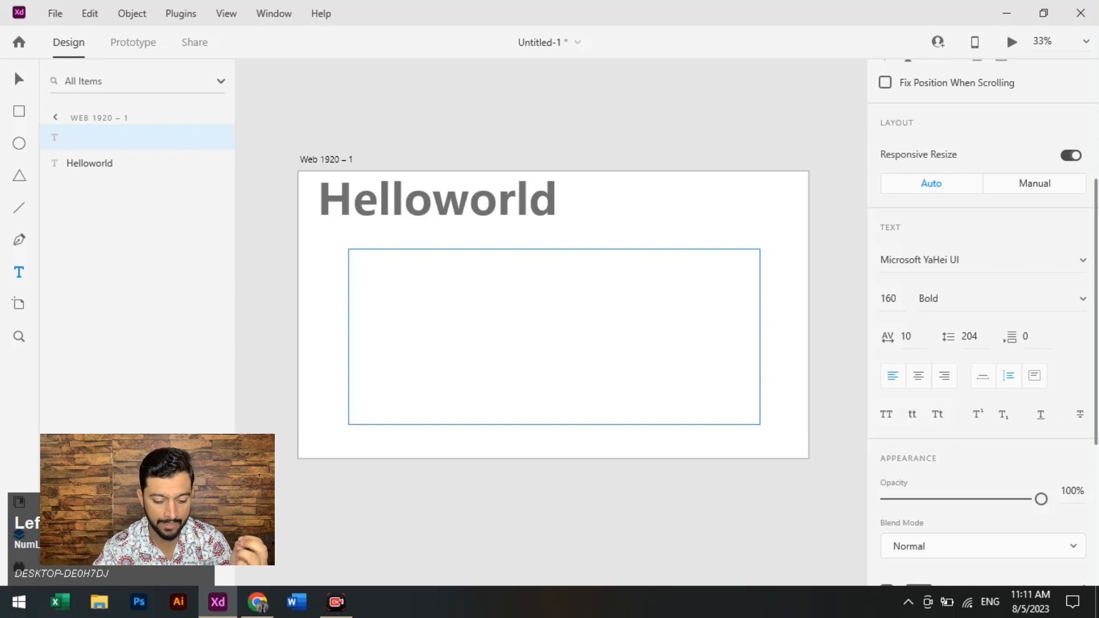
{"action": "left_click_drag", "start_coordinate": [760, 424], "coordinate": [772, 432]}
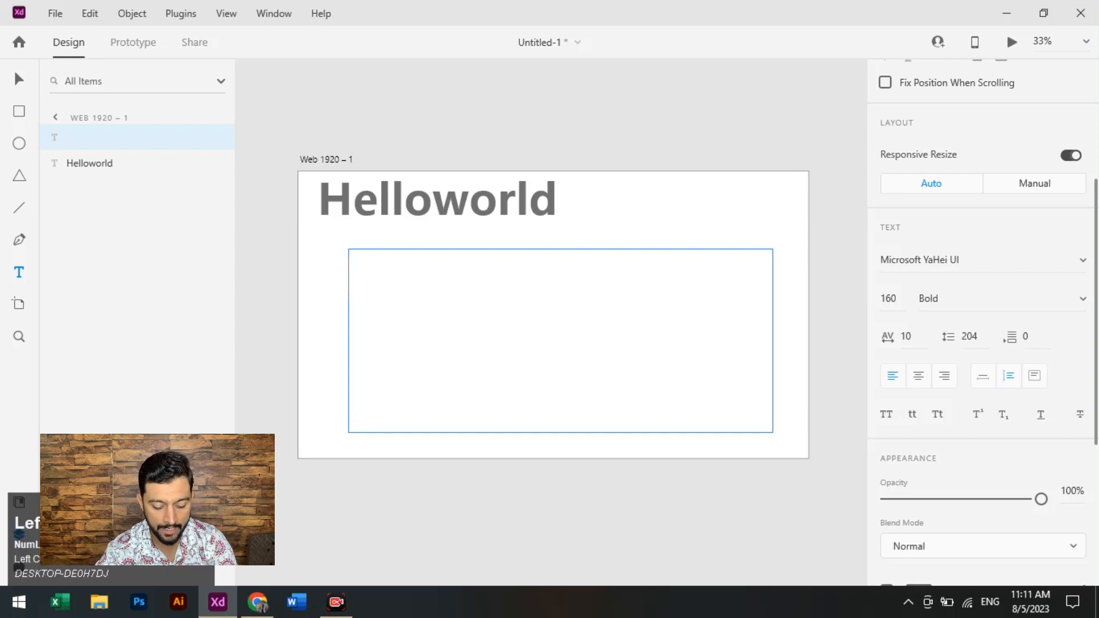
{"action": "type", "text": "g"}
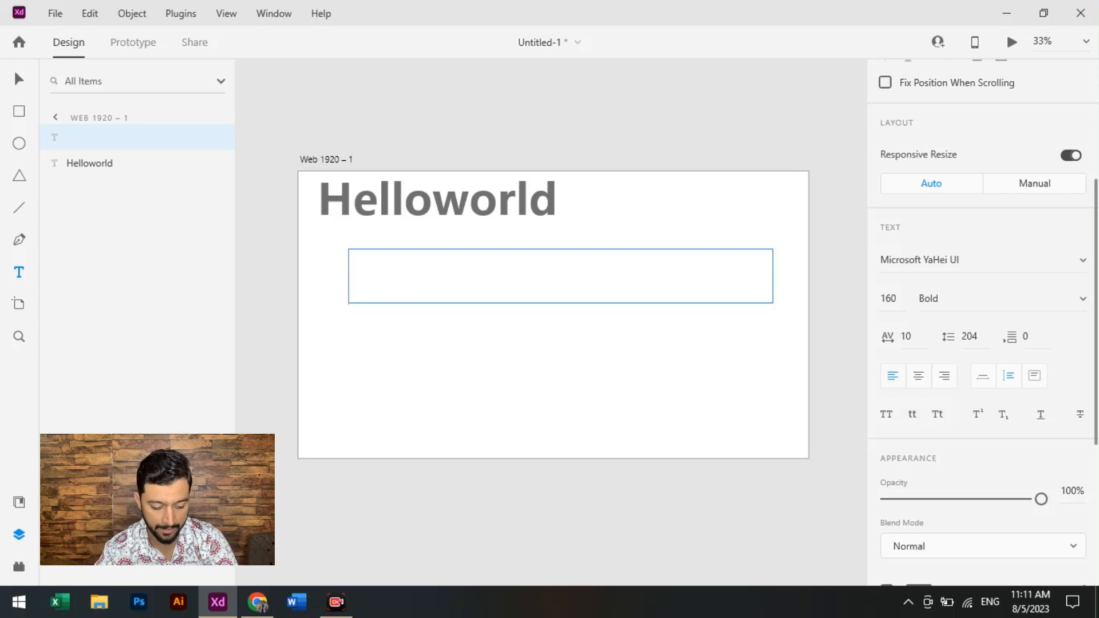
- Copy the Lorem Ipsum paragraph from the Chrome browser and paste it into the new text box in Adobe XD
{"action": "left_click", "coordinate": [256, 602]}
{"action": "key", "text": "ctrl+c"}
{"action": "left_click", "coordinate": [218, 602]}
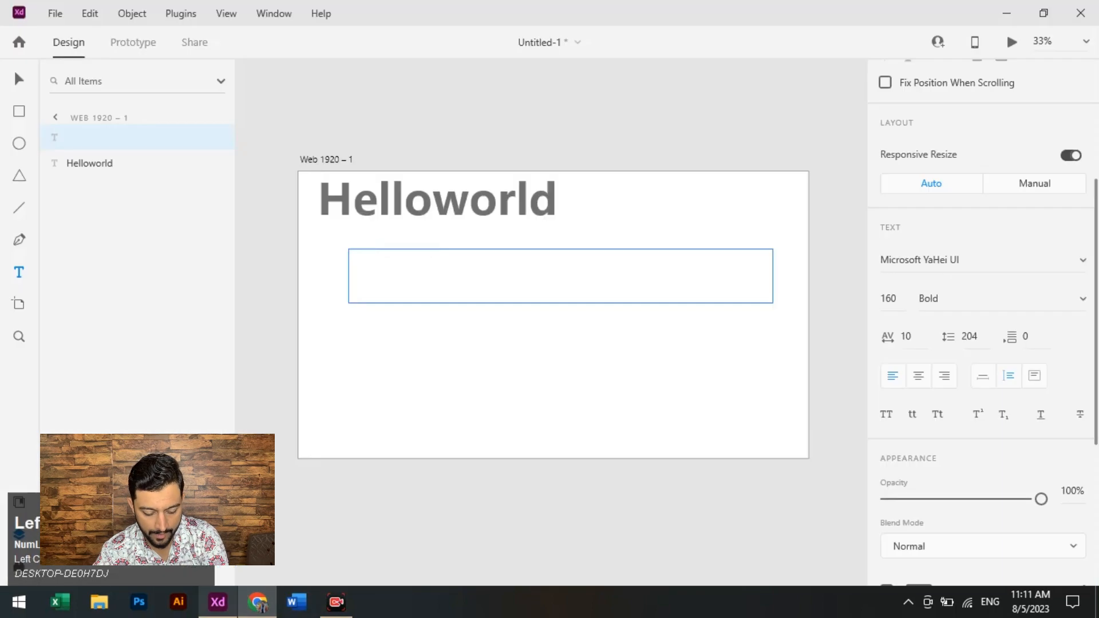
{"action": "key", "text": "ctrl+v"}
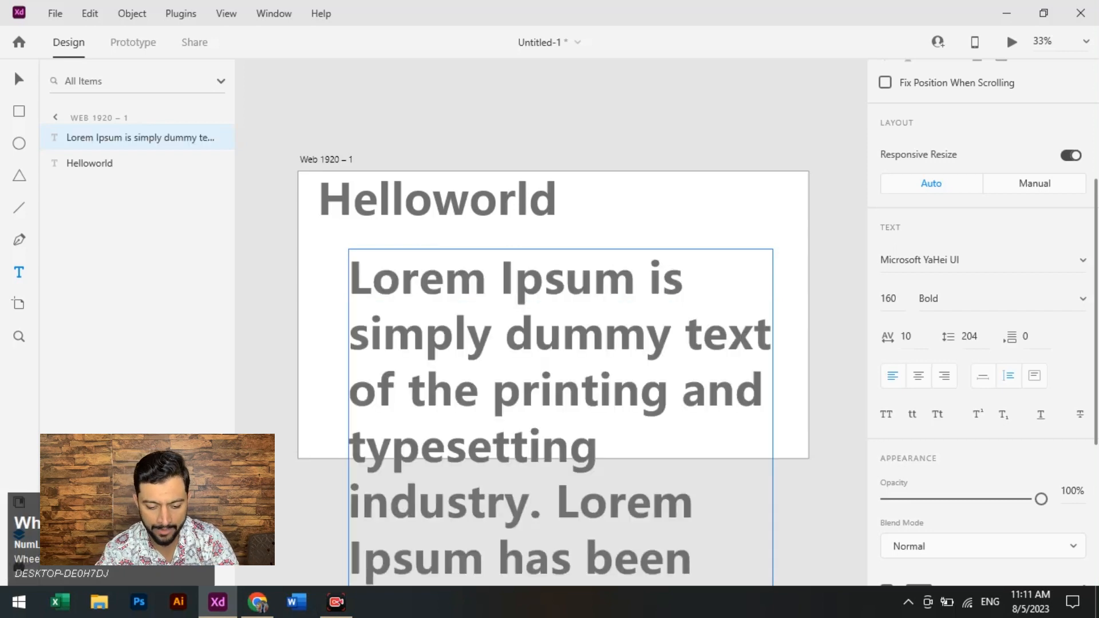
- Select all the text in the Lorem Ipsum box and set its font size to 20, and after that to 50
{"action": "left_click", "coordinate": [604, 333]}
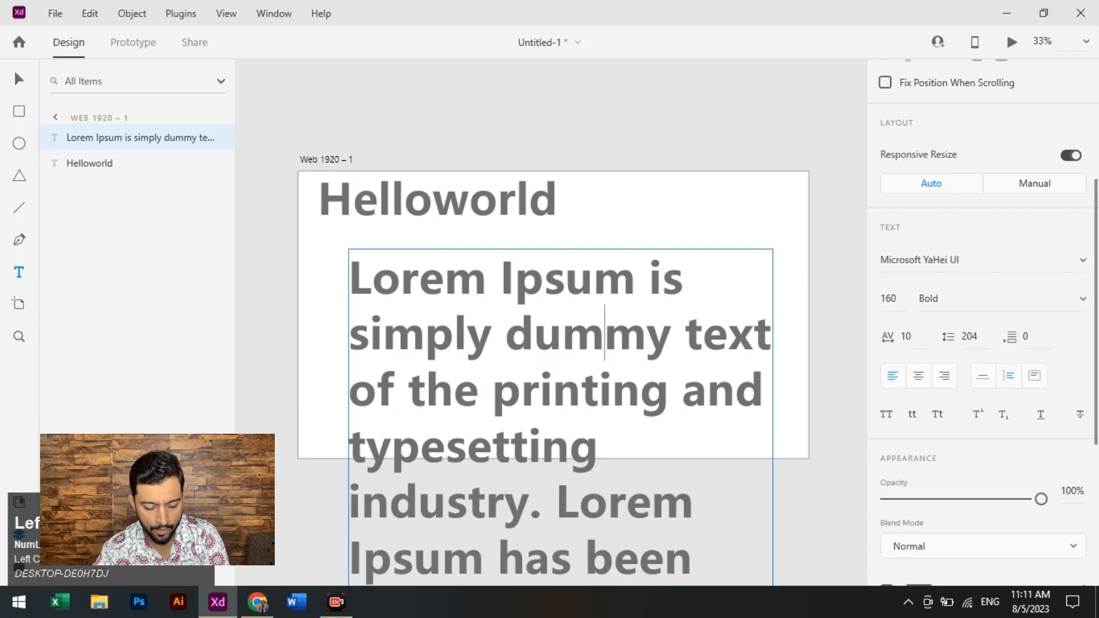
{"action": "key", "text": "ctrl+a"}
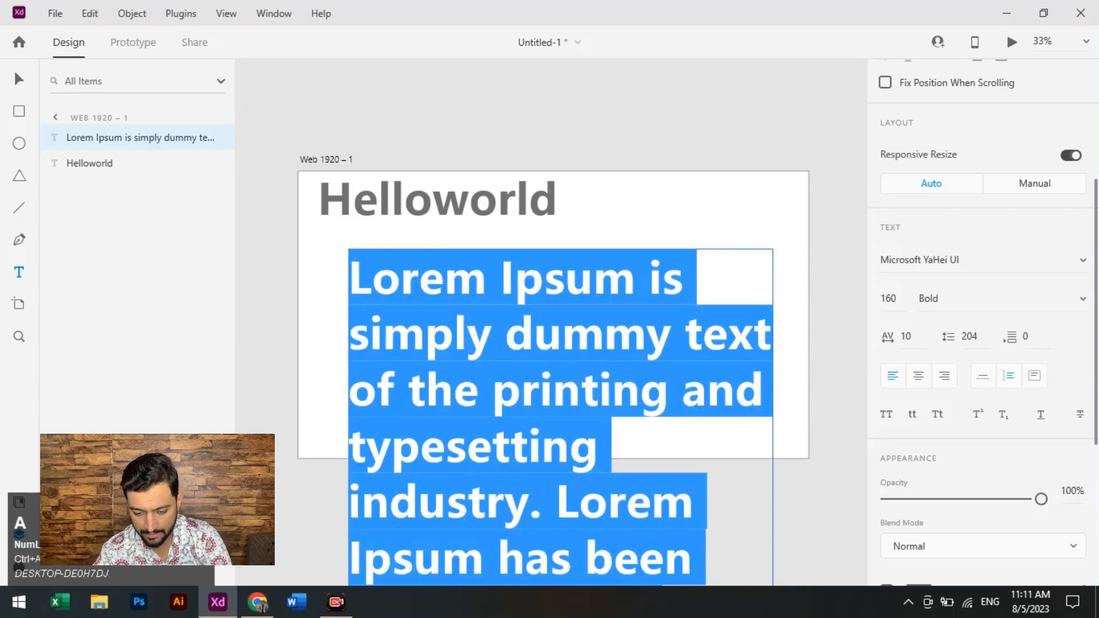
{"action": "left_click", "coordinate": [896, 298]}
{"action": "key", "text": "ctrl+a"}
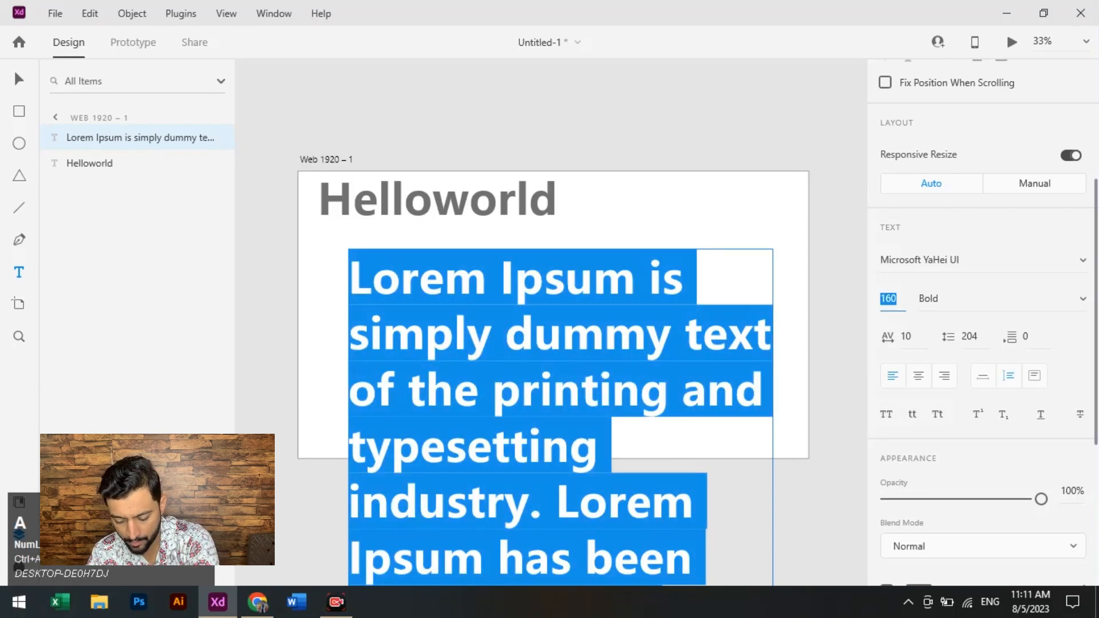
{"action": "type", "text": "20"}
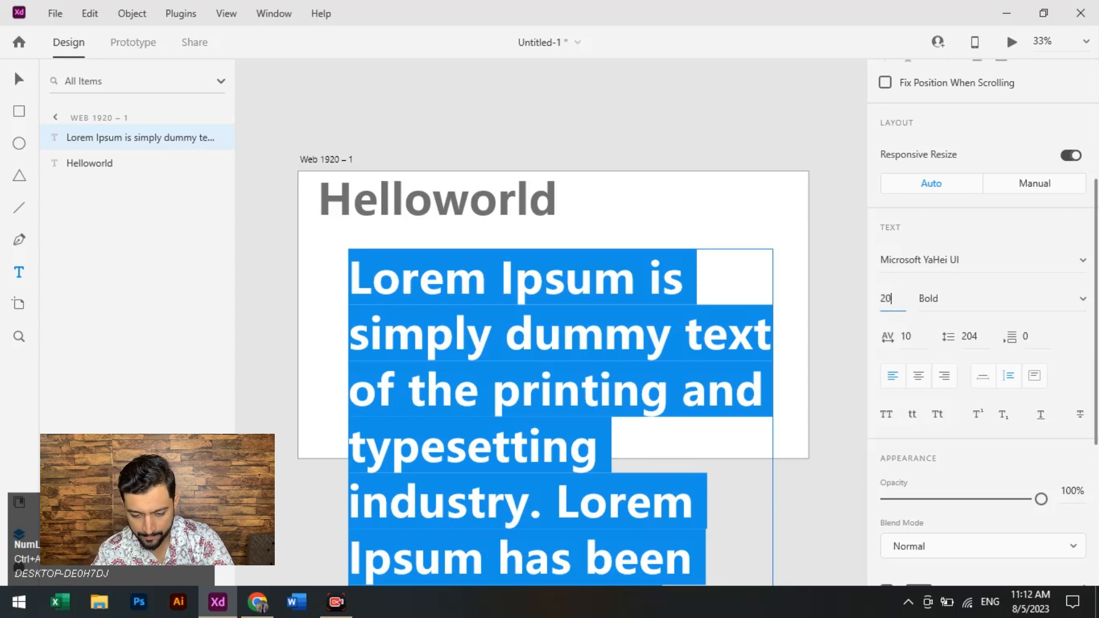
{"action": "key", "text": "Return"}
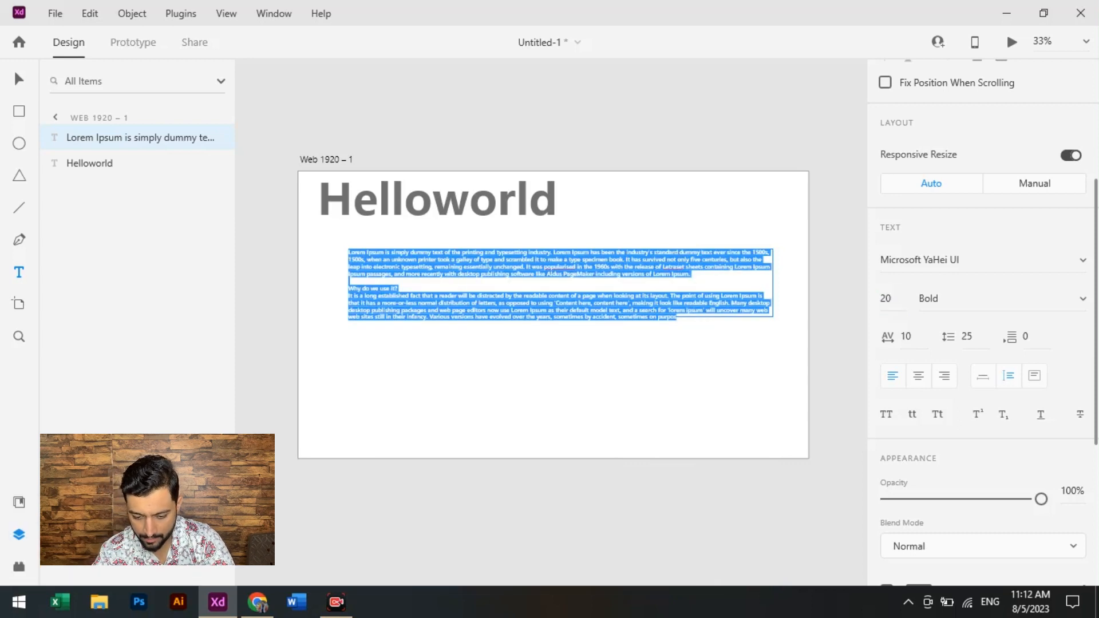
{"action": "left_click", "coordinate": [885, 298]}
{"action": "type", "text": "50"}
{"action": "key", "text": "Tab"}
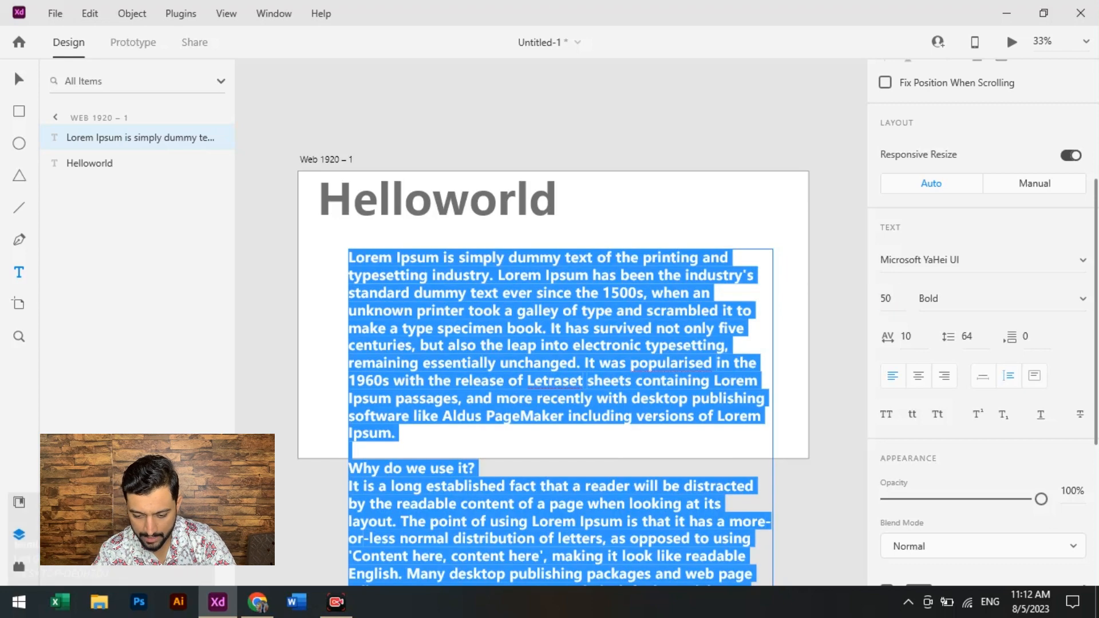
- Set the paragraph's weight to Light and its font size to 30, and move the text box up closer to the Helloworld heading
{"action": "left_click", "coordinate": [1082, 298]}
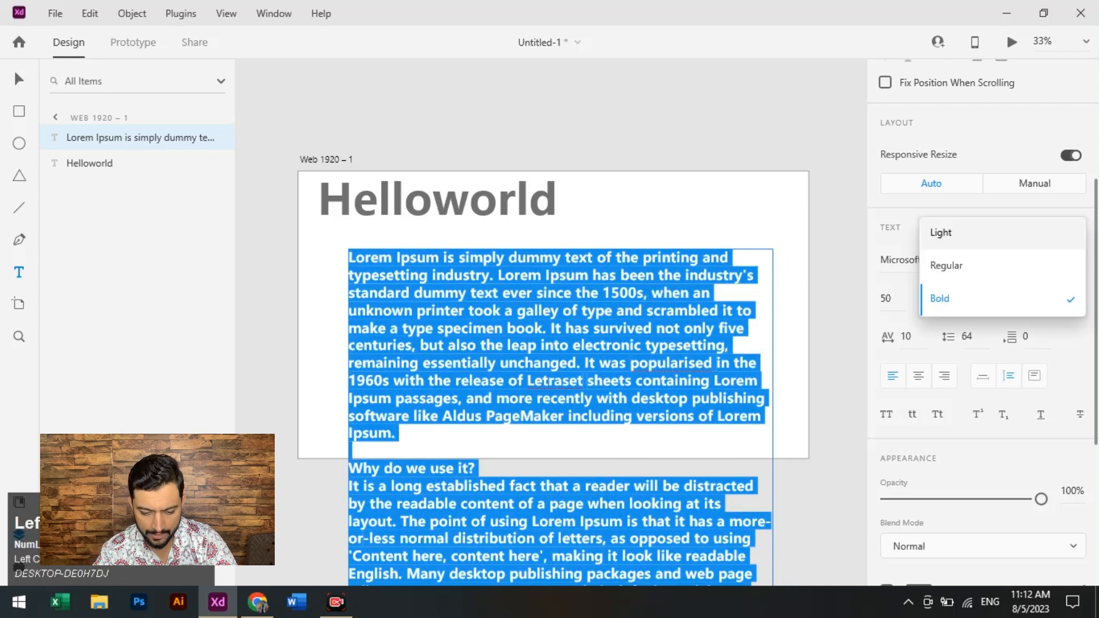
{"action": "key", "text": "Return"}
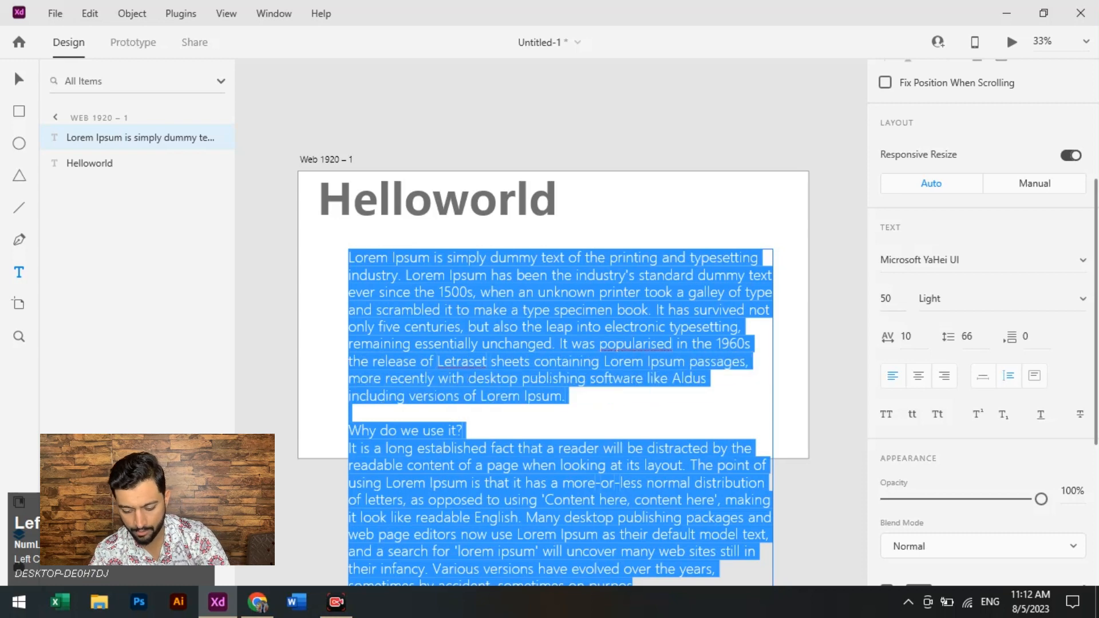
{"action": "left_click", "coordinate": [886, 299]}
{"action": "type", "text": "30"}
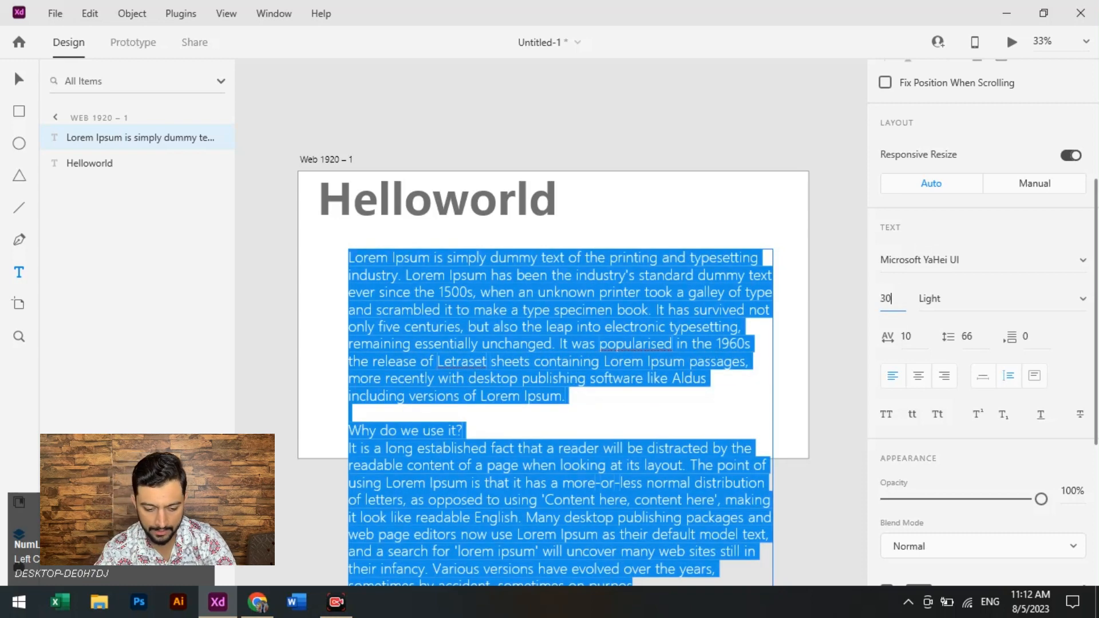
{"action": "key", "text": "Return"}
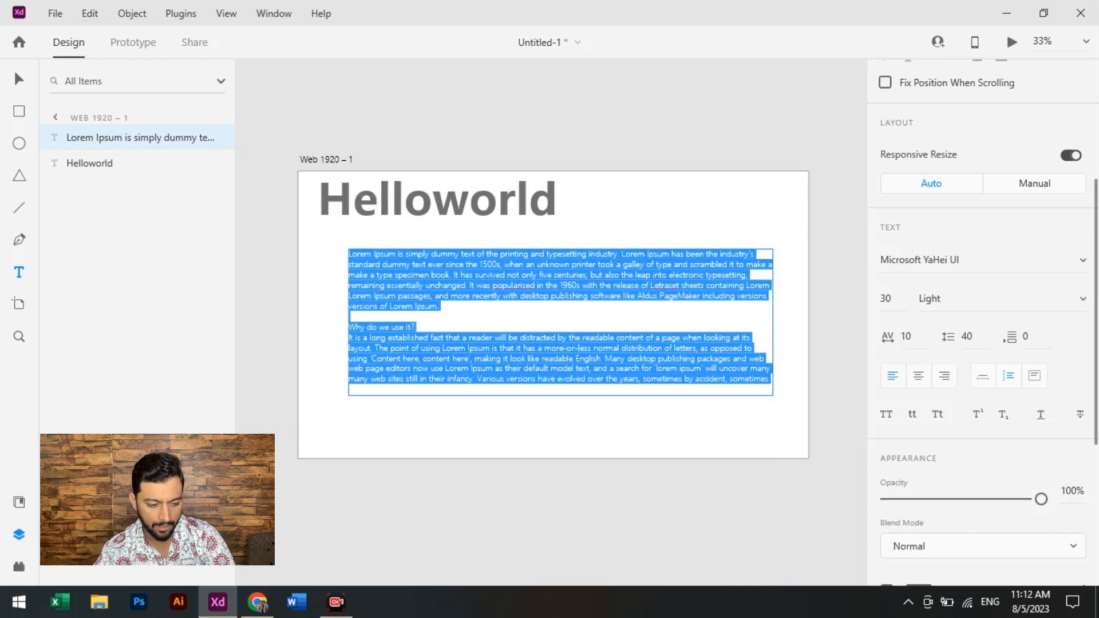
{"action": "key", "text": "Escape"}
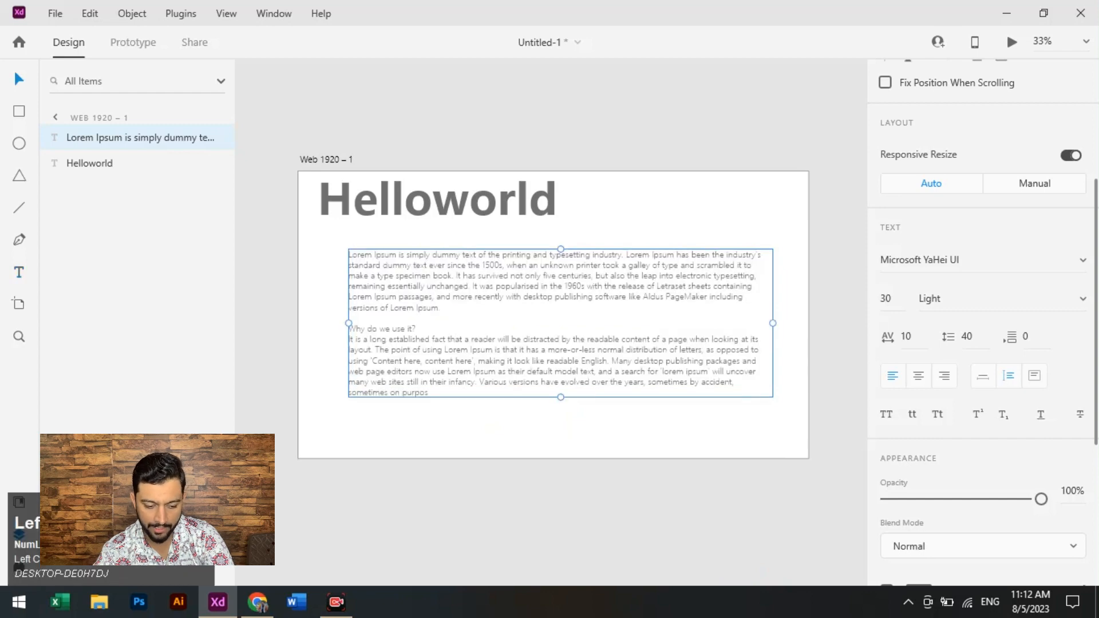
{"action": "left_click_drag", "start_coordinate": [561, 323], "coordinate": [553, 300]}
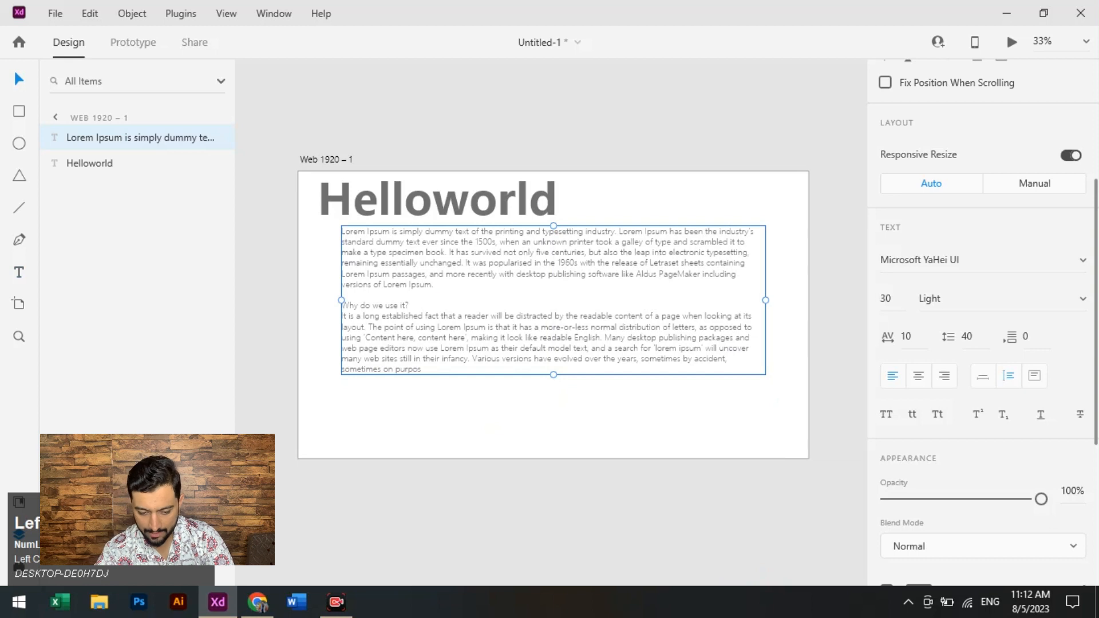
- Select the whole Lorem Ipsum paragraph and increase its line spacing to 70, followed by 100
{"action": "double_click", "coordinate": [554, 300]}
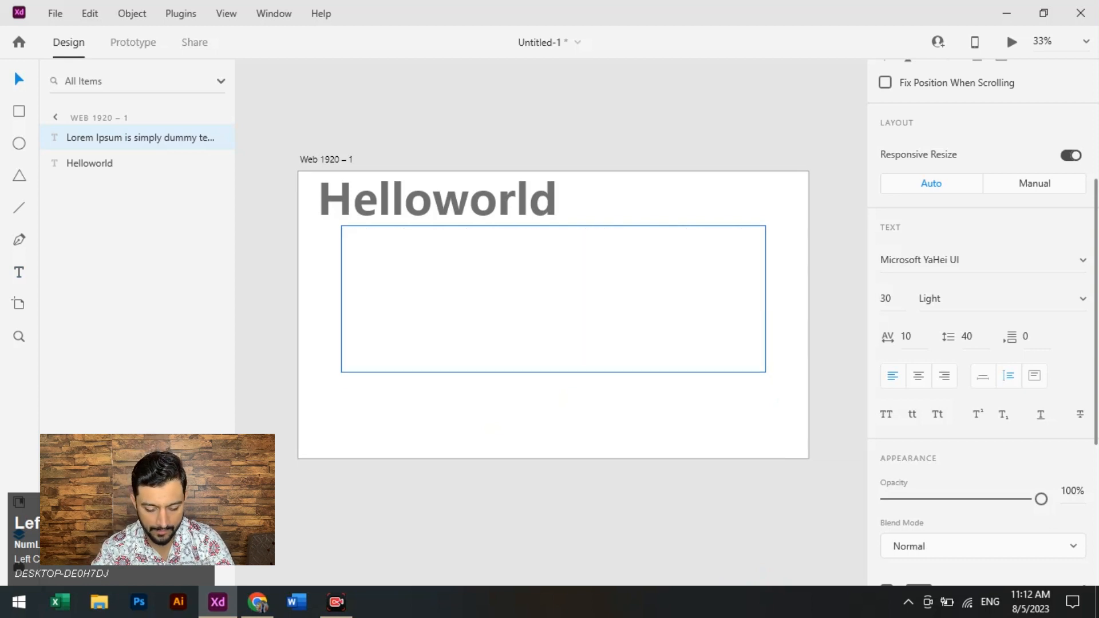
{"action": "key", "text": "ctrl+a"}
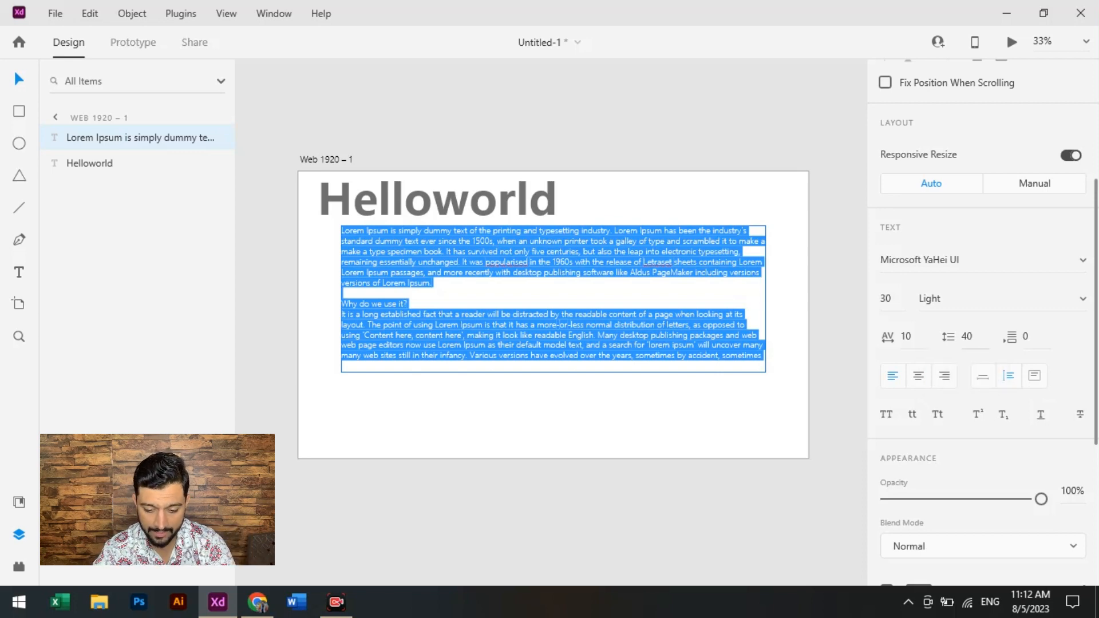
{"action": "left_click", "coordinate": [966, 336]}
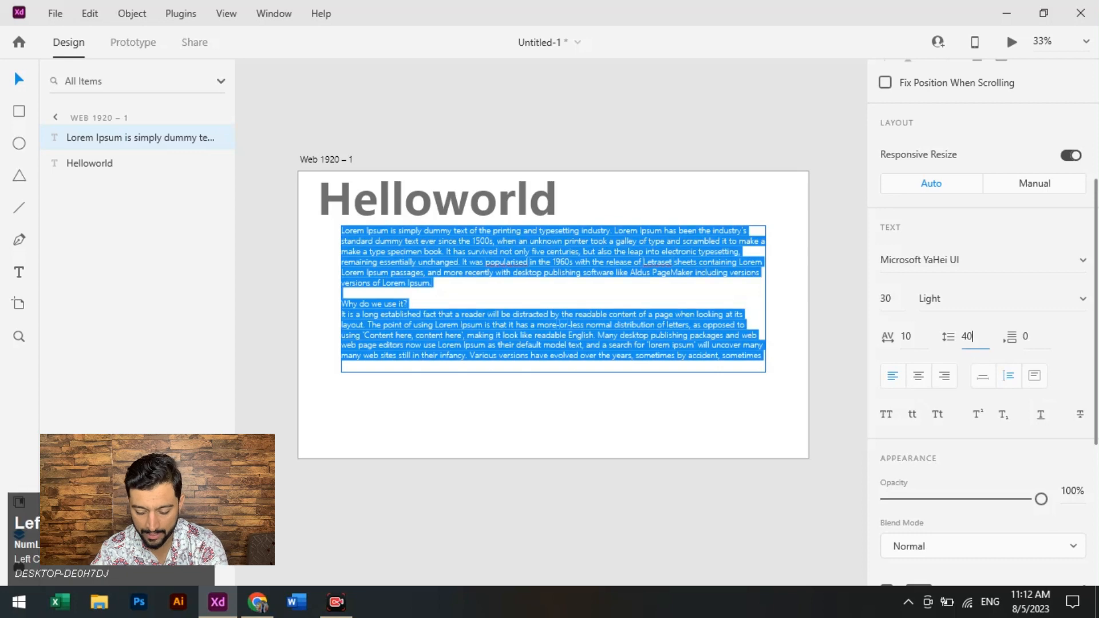
{"action": "type", "text": "70"}
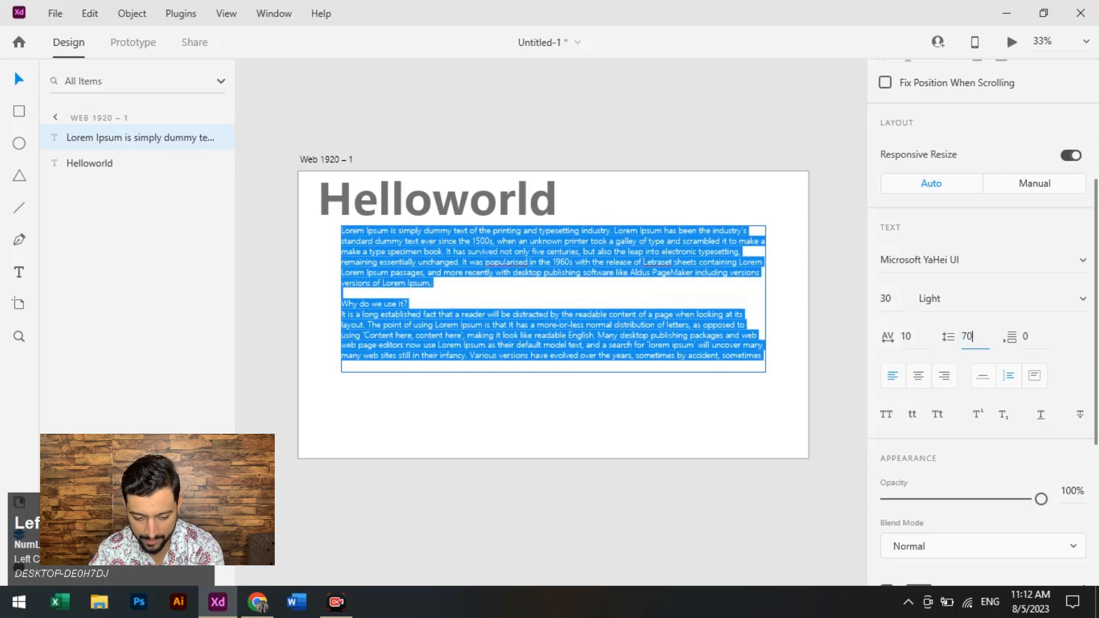
{"action": "key", "text": "Return"}
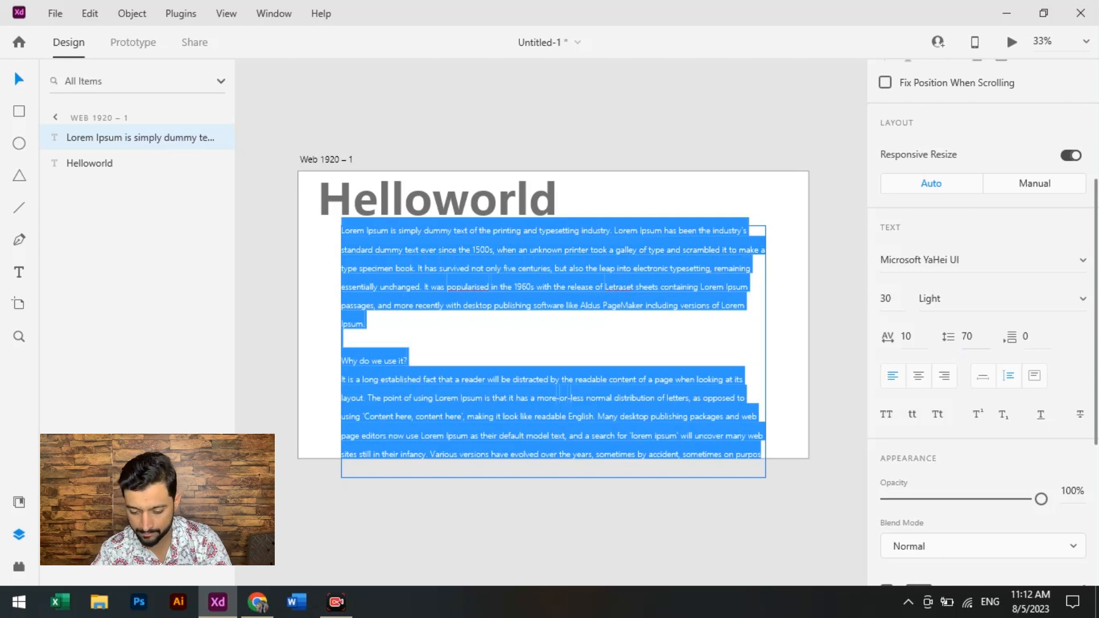
{"action": "left_click", "coordinate": [967, 336]}
{"action": "scroll", "coordinate": [967, 337], "scroll_direction": "up", "scroll_amount": 3}
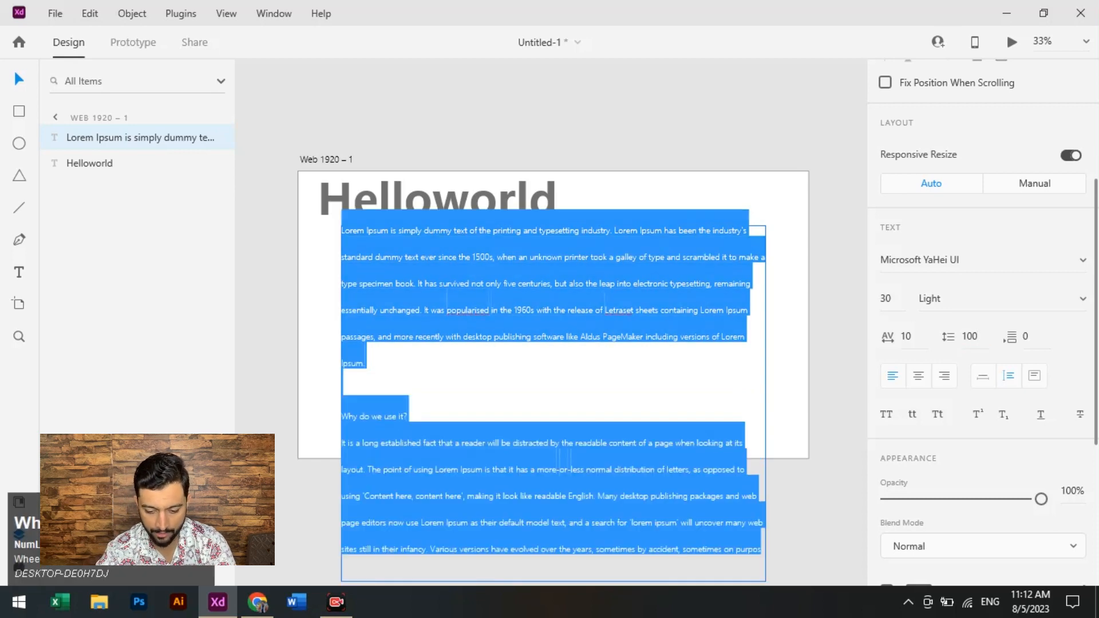
- Reduce the paragraph's line spacing to 10, and finally set it to 40
{"action": "left_click", "coordinate": [968, 337]}
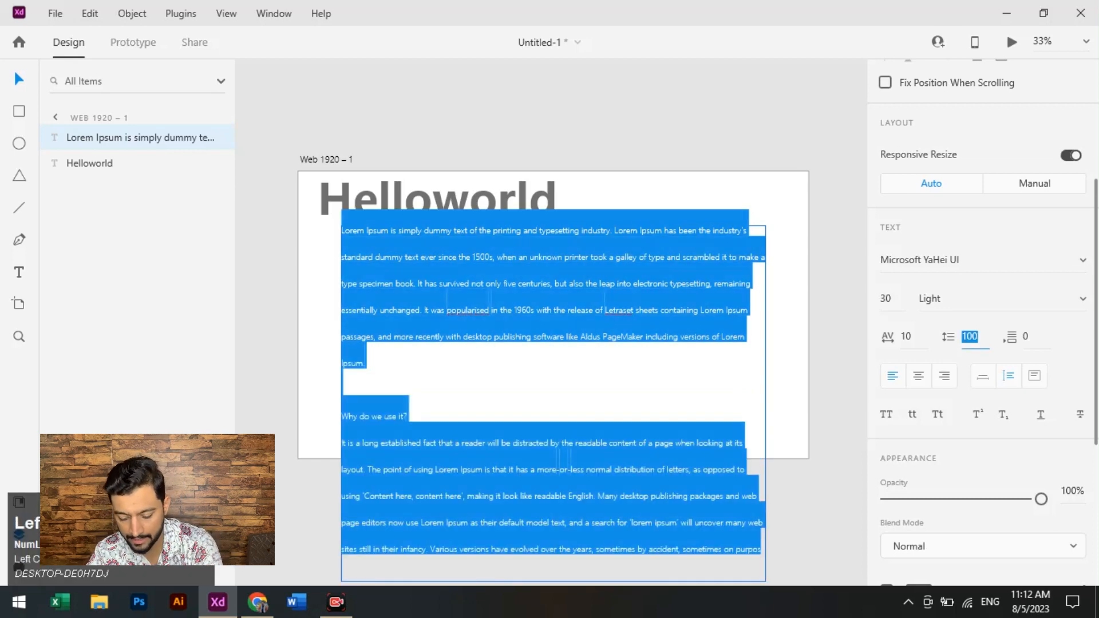
{"action": "type", "text": "10"}
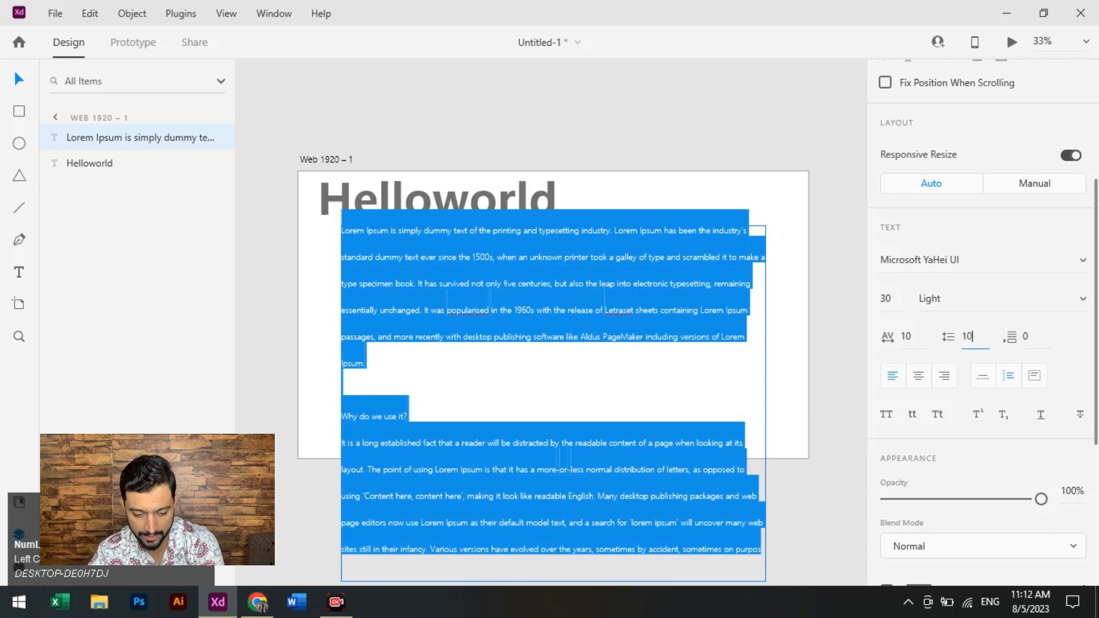
{"action": "key", "text": "Return"}
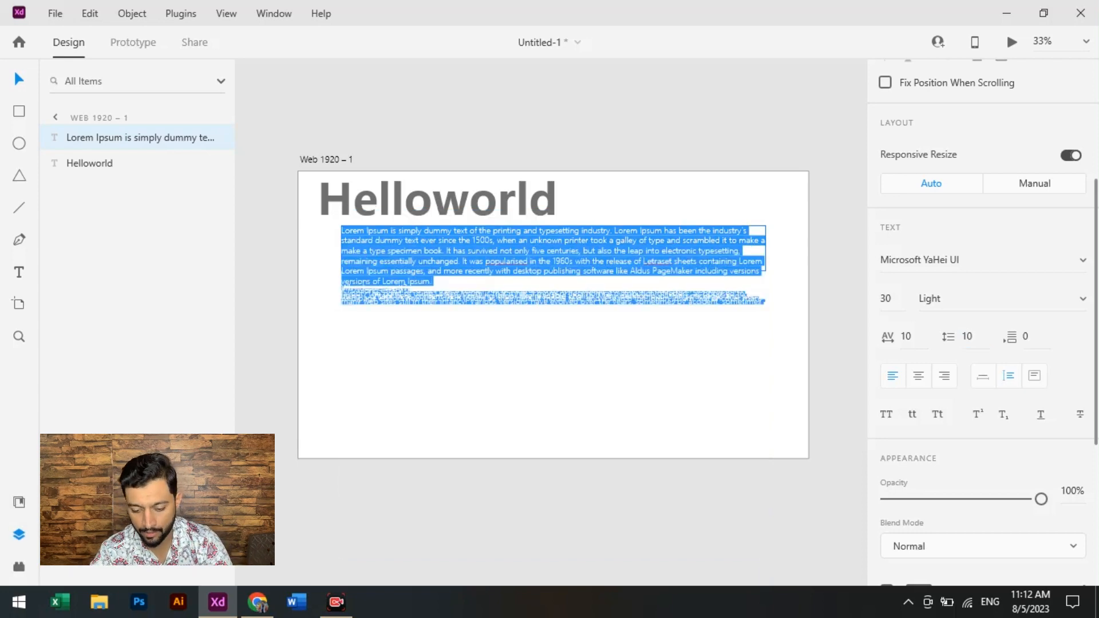
{"action": "left_click", "coordinate": [969, 337]}
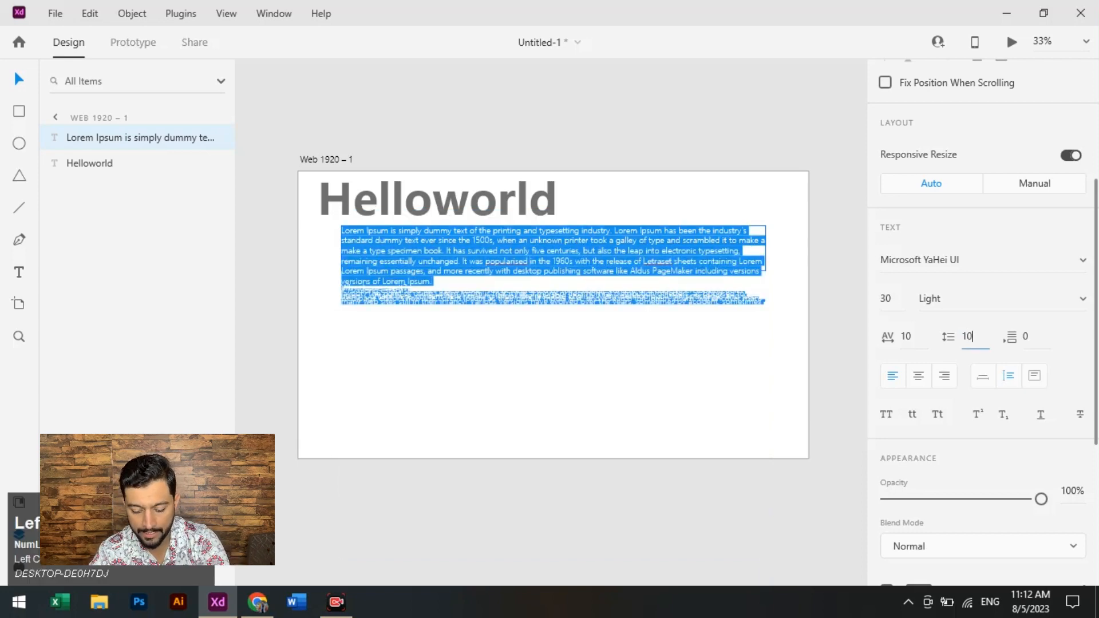
{"action": "type", "text": "40"}
{"action": "key", "text": "Return"}
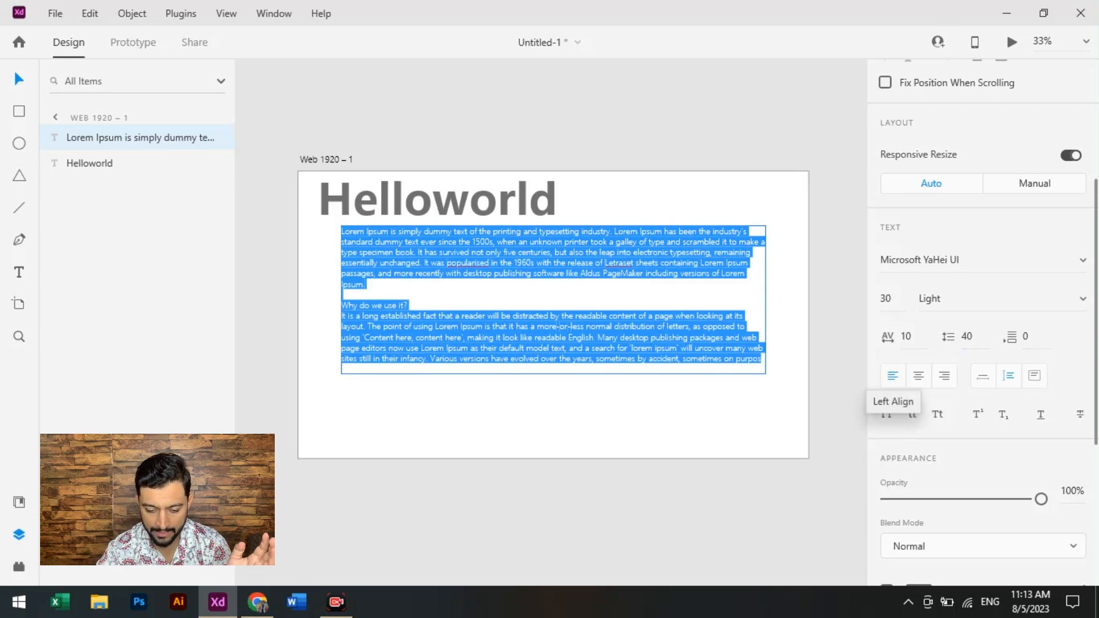
- Center-align the Lorem Ipsum paragraph, switch it to right alignment, and leave text editing
{"action": "left_click", "coordinate": [918, 375]}
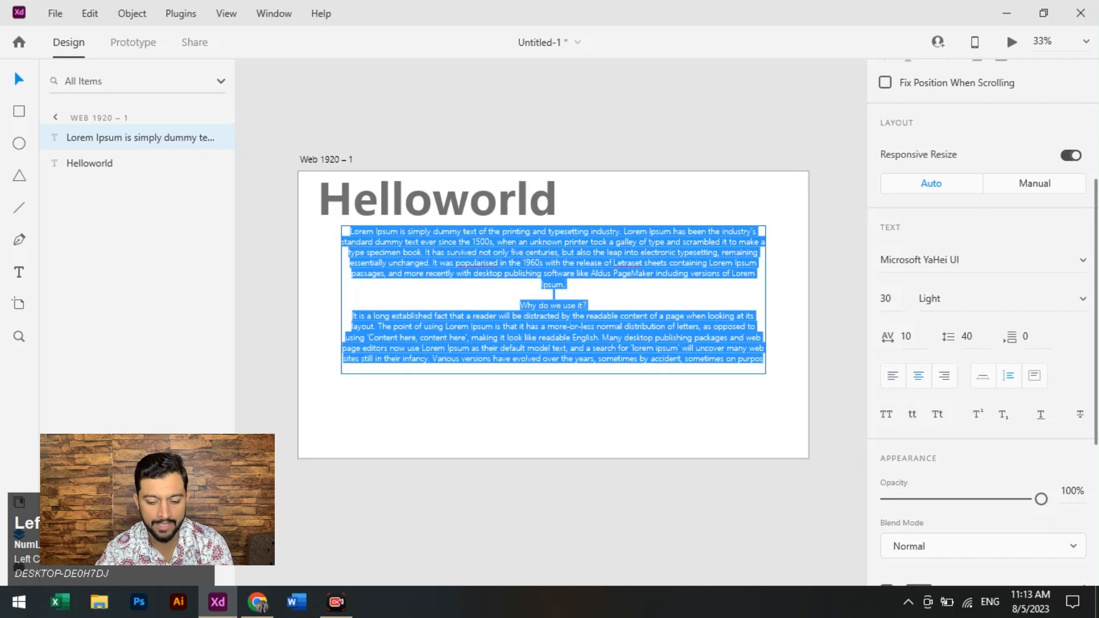
{"action": "left_click", "coordinate": [943, 376]}
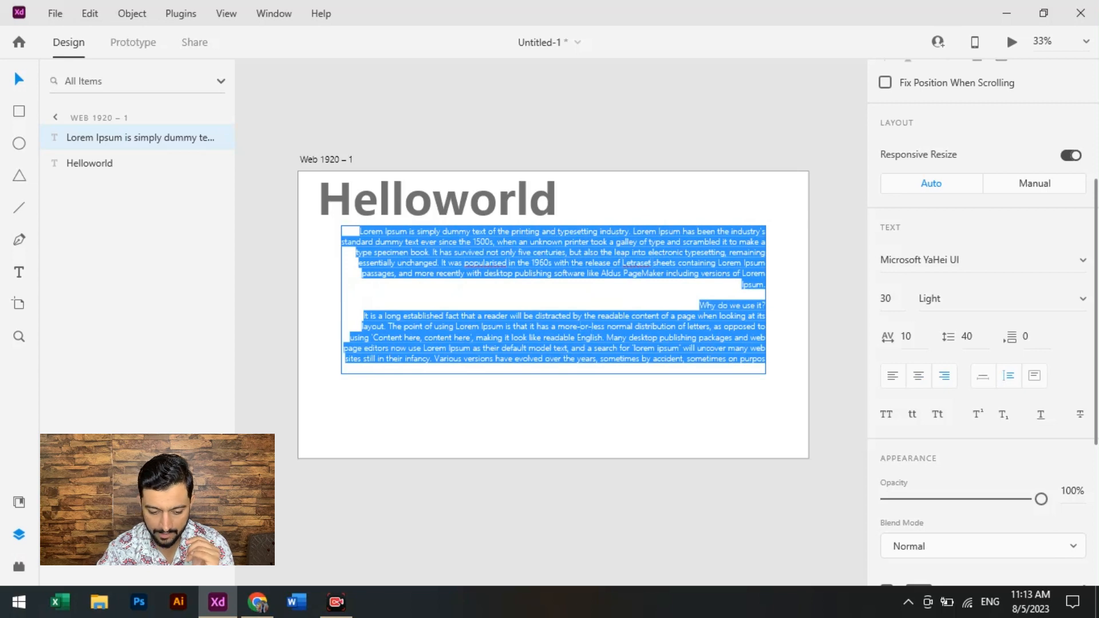
{"action": "left_click", "coordinate": [572, 418]}
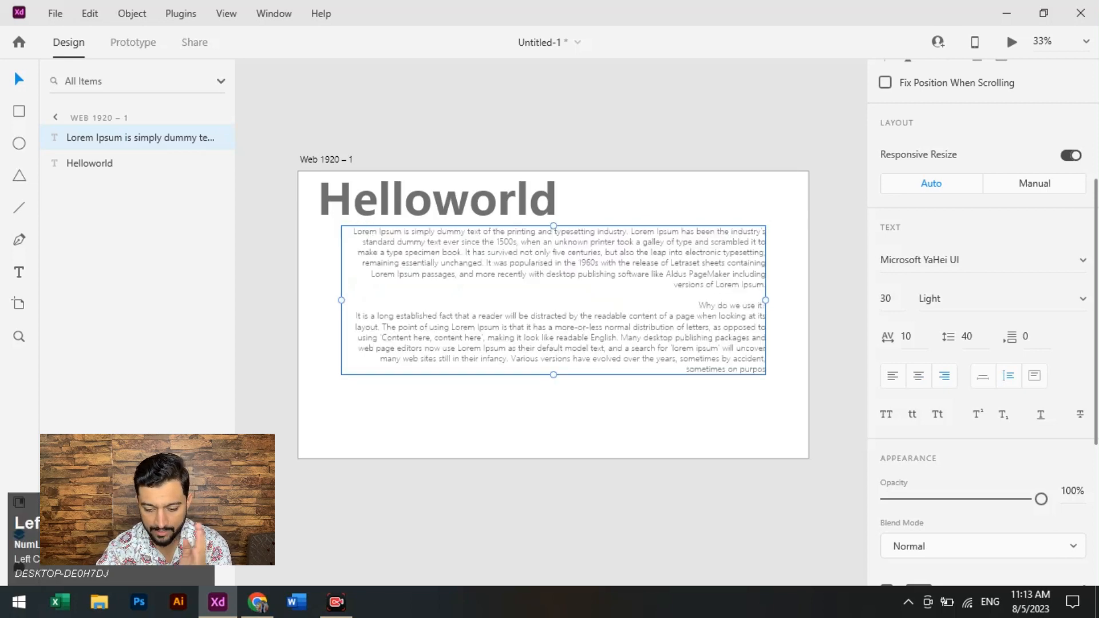
- Switch the paragraph's text box from Auto Width to Fixed Size and left-align its text
{"action": "left_click", "coordinate": [982, 375]}
{"action": "left_click", "coordinate": [1034, 376]}
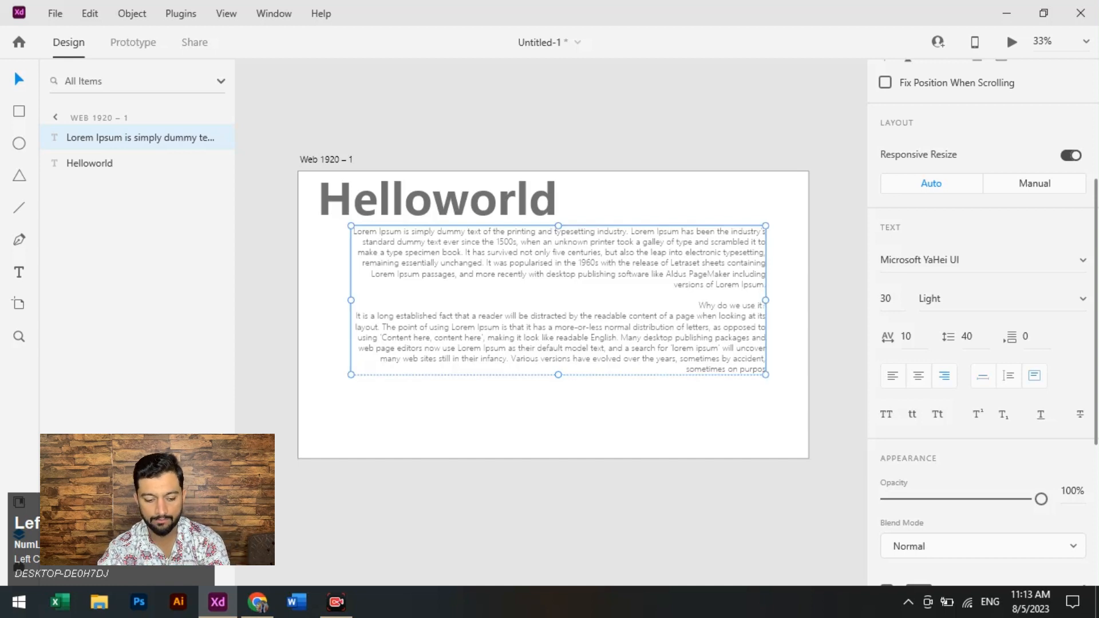
{"action": "left_click", "coordinate": [892, 376]}
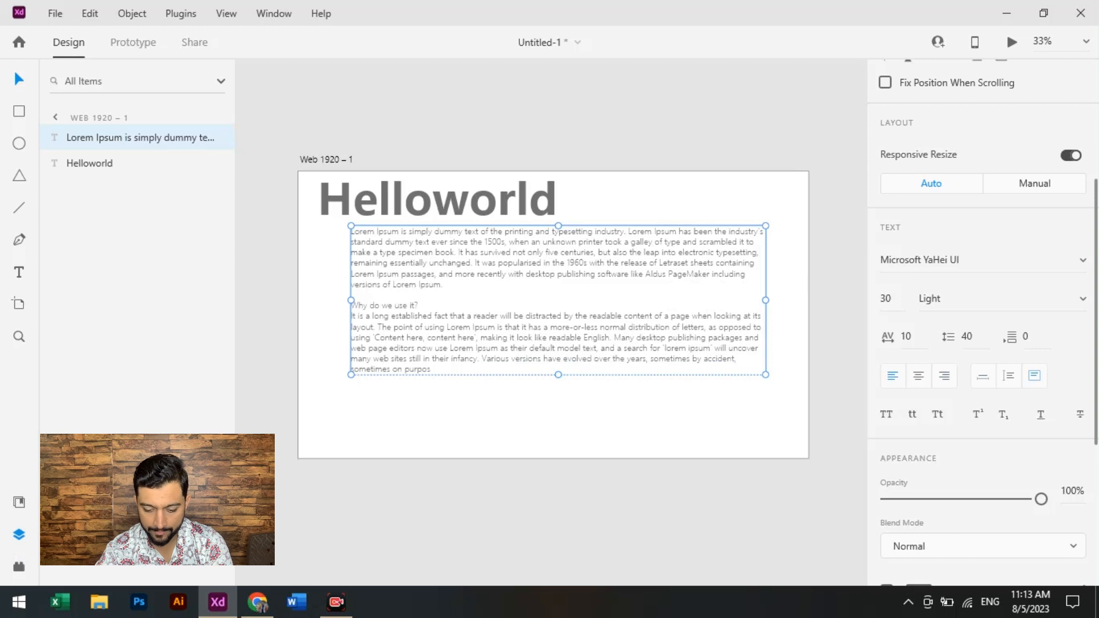
- Delete the Lorem Ipsum paragraph from the artboard
{"action": "scroll", "coordinate": [981, 321], "scroll_direction": "down", "scroll_amount": 3}
{"action": "scroll", "coordinate": [981, 321], "scroll_direction": "up", "scroll_amount": 3}
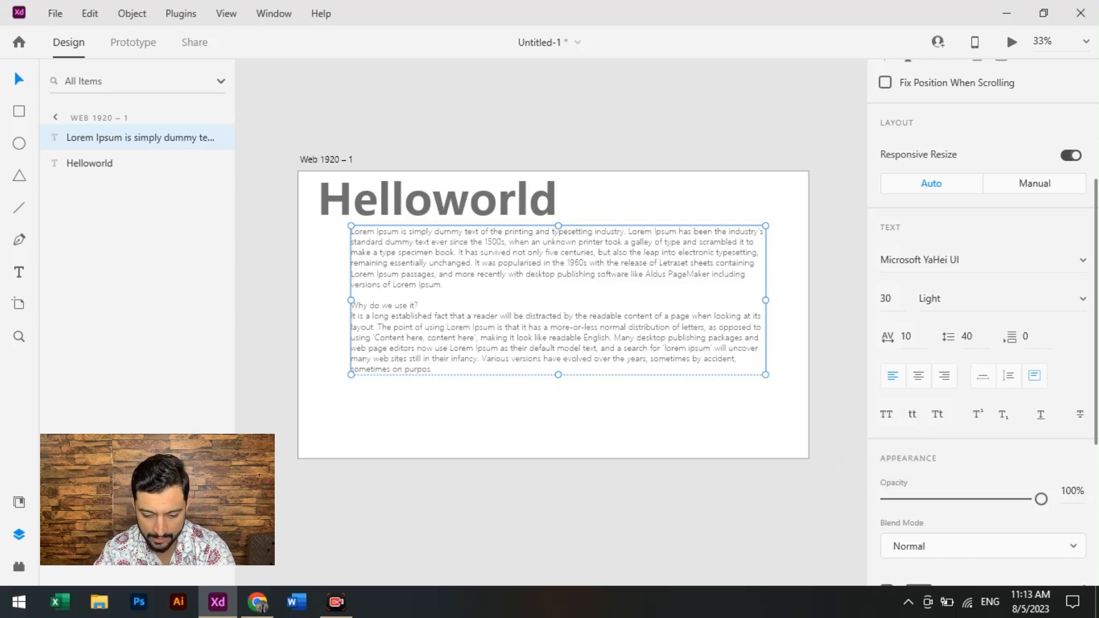
{"action": "key", "text": "Delete"}
- Move the Helloworld text toward the middle of the artboard and enlarge it to a font size of 215
{"action": "left_click_drag", "start_coordinate": [438, 199], "coordinate": [521, 282]}
{"action": "key", "text": "ctrl+equal"}
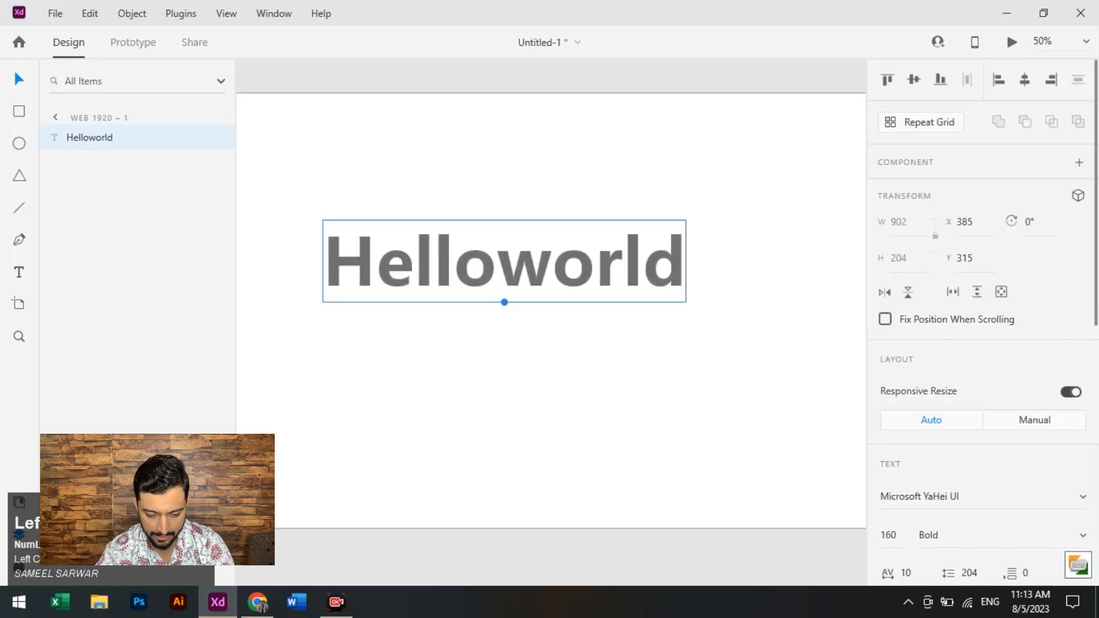
{"action": "left_click_drag", "start_coordinate": [505, 302], "coordinate": [504, 359]}
{"action": "left_click_drag", "start_coordinate": [504, 359], "coordinate": [534, 337]}
- Apply uppercase and lowercase in turn to the Helloworld text, shifting it toward the artboard's left edge
{"action": "scroll", "coordinate": [982, 343], "scroll_direction": "down", "scroll_amount": 5}
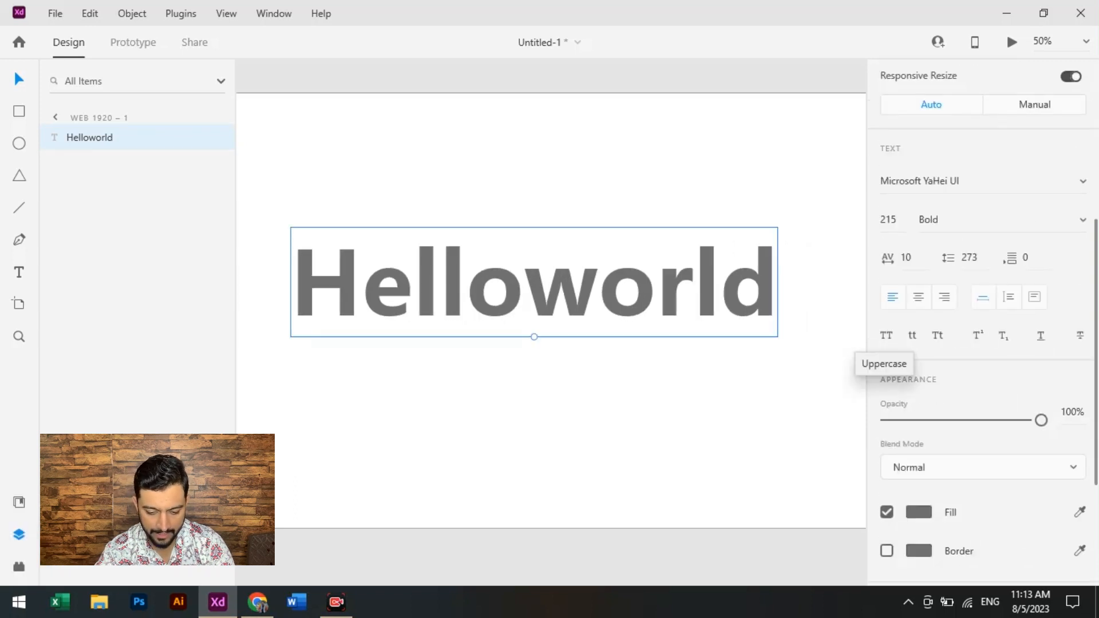
{"action": "left_click", "coordinate": [886, 335]}
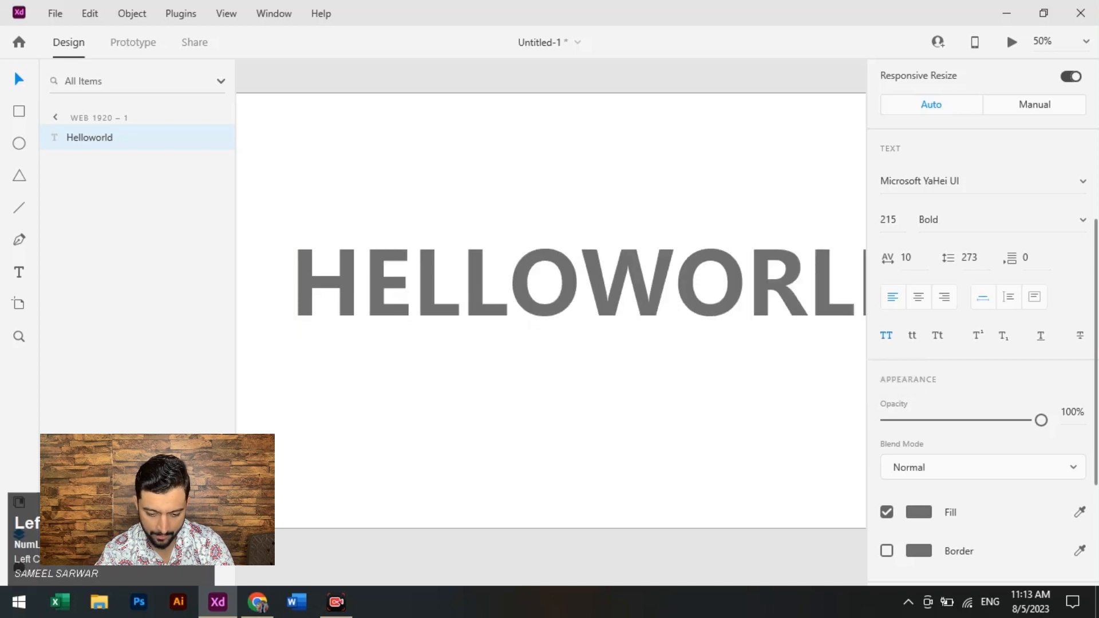
{"action": "left_click_drag", "start_coordinate": [578, 284], "coordinate": [525, 286]}
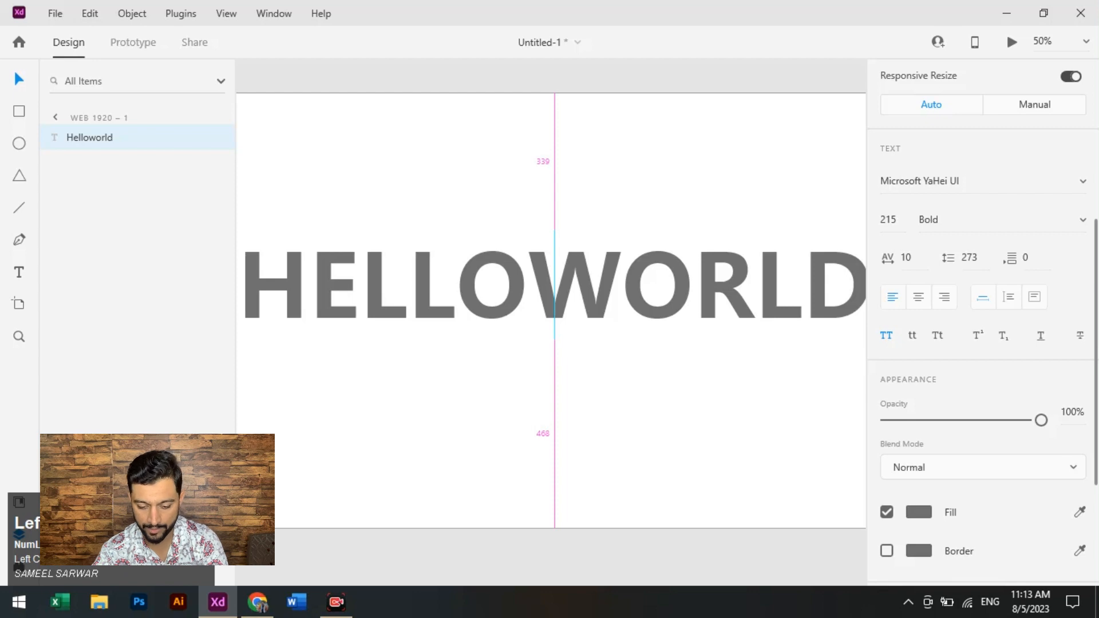
{"action": "left_click_drag", "start_coordinate": [526, 286], "coordinate": [526, 286]}
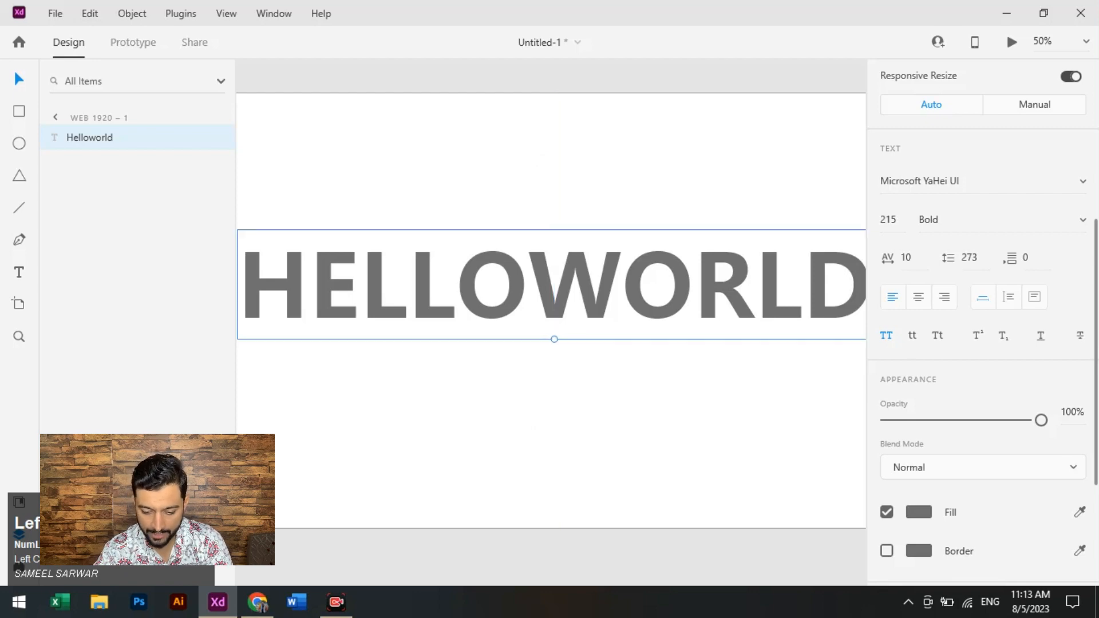
{"action": "left_click", "coordinate": [911, 335]}
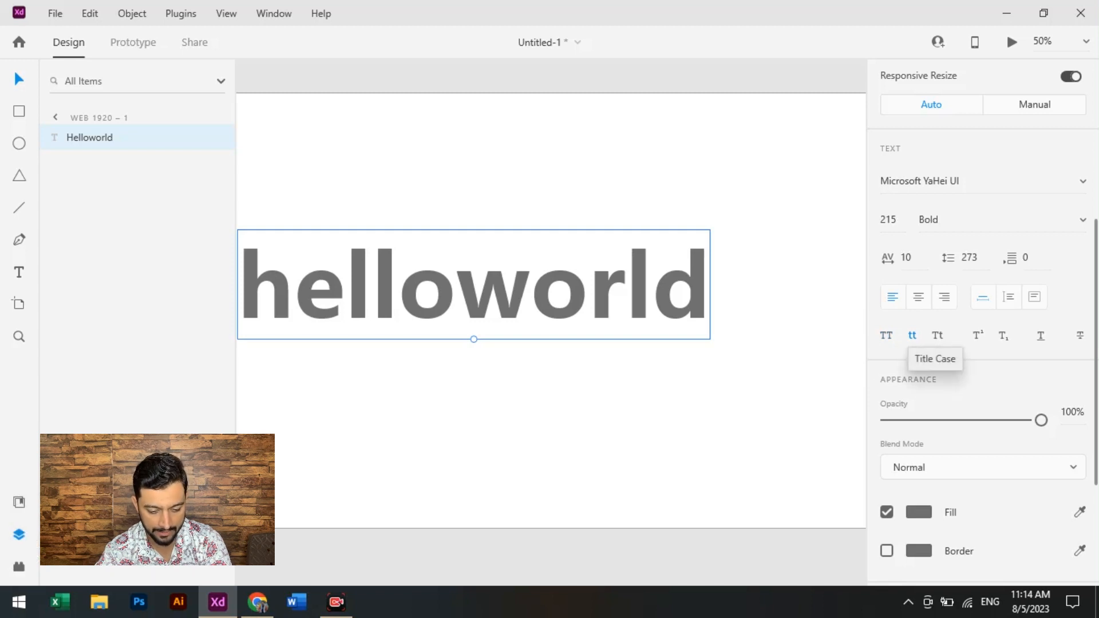
- Apply title case to the Helloworld text and change its wording to Hello world X
{"action": "left_click", "coordinate": [937, 336]}
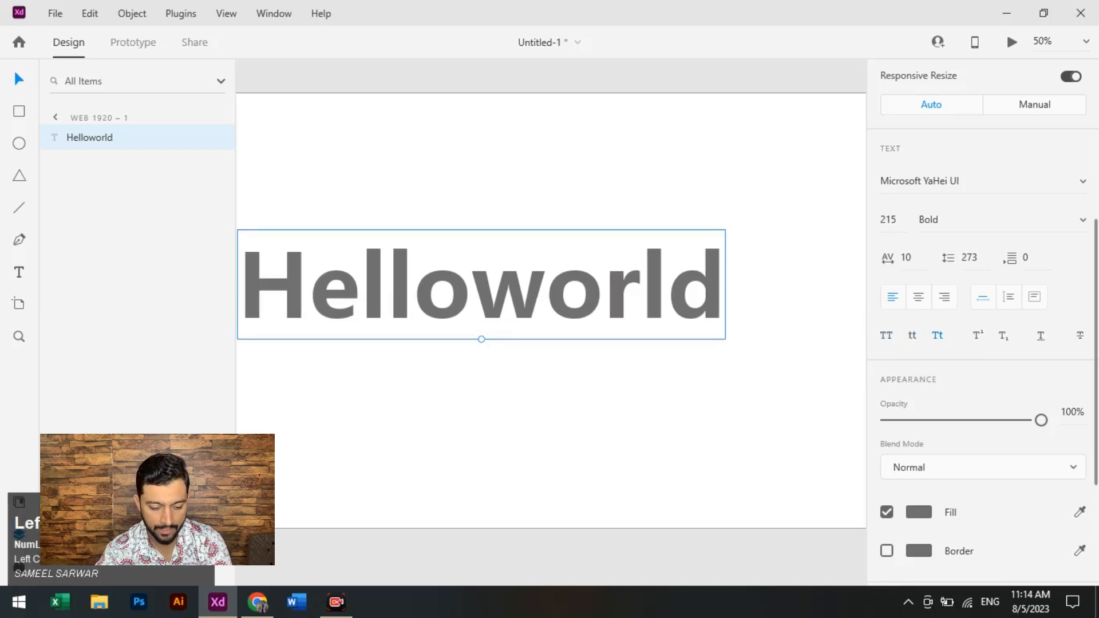
{"action": "double_click", "coordinate": [472, 286]}
{"action": "left_click", "coordinate": [472, 286]}
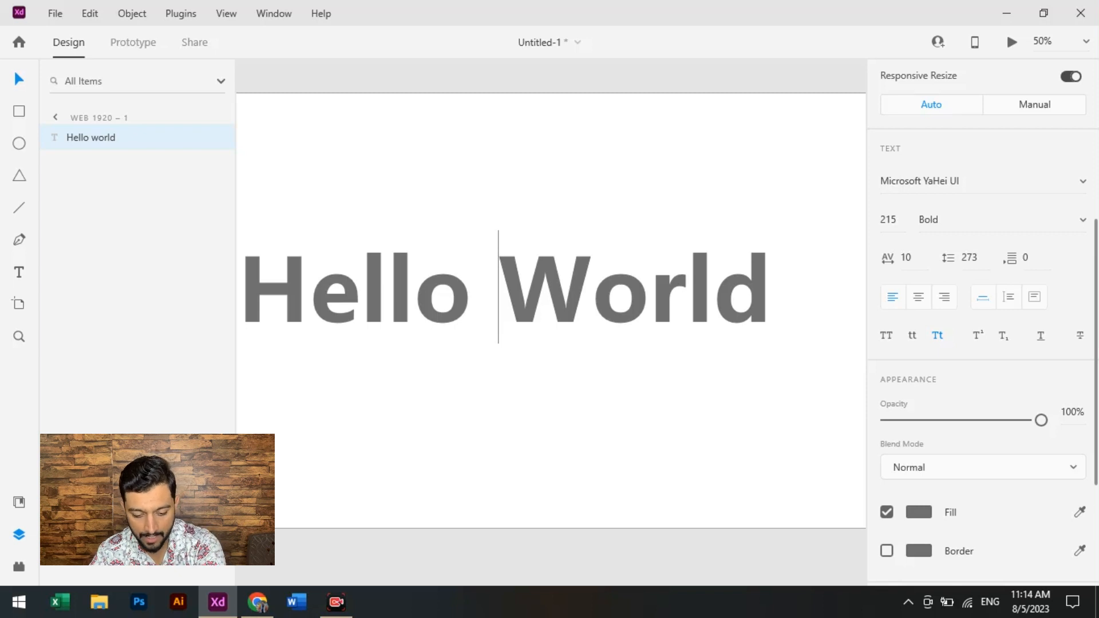
{"action": "key", "text": "ctrl+Right"}
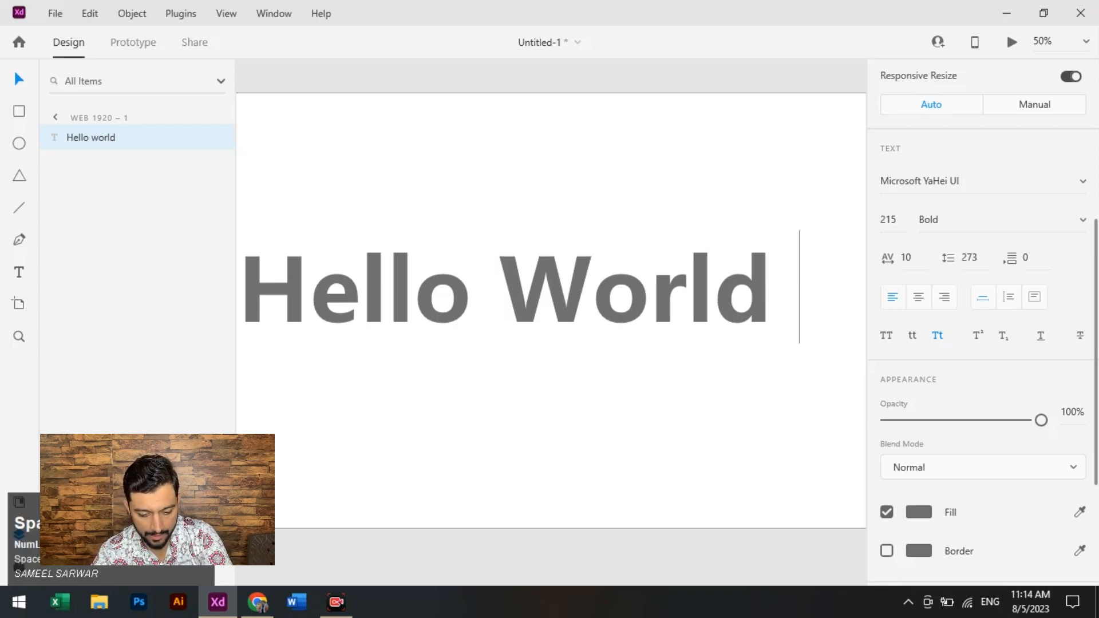
{"action": "type", "text": "X"}
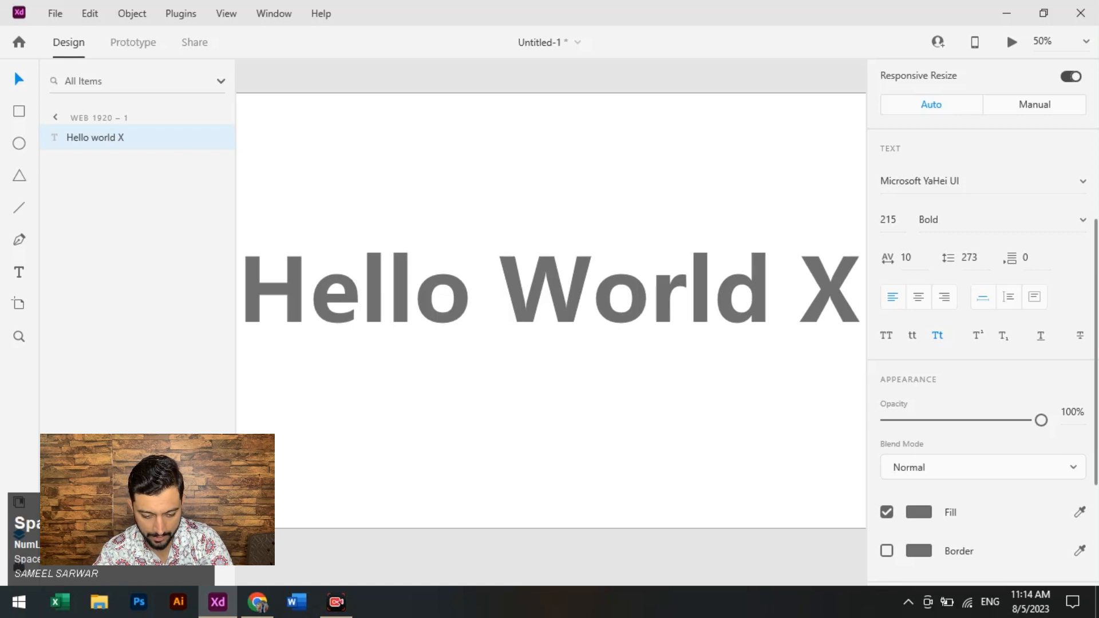
- Apply superscript to the whole Hello world X text
{"action": "key", "text": "Escape"}
{"action": "left_click_drag", "start_coordinate": [621, 286], "coordinate": [467, 297]}
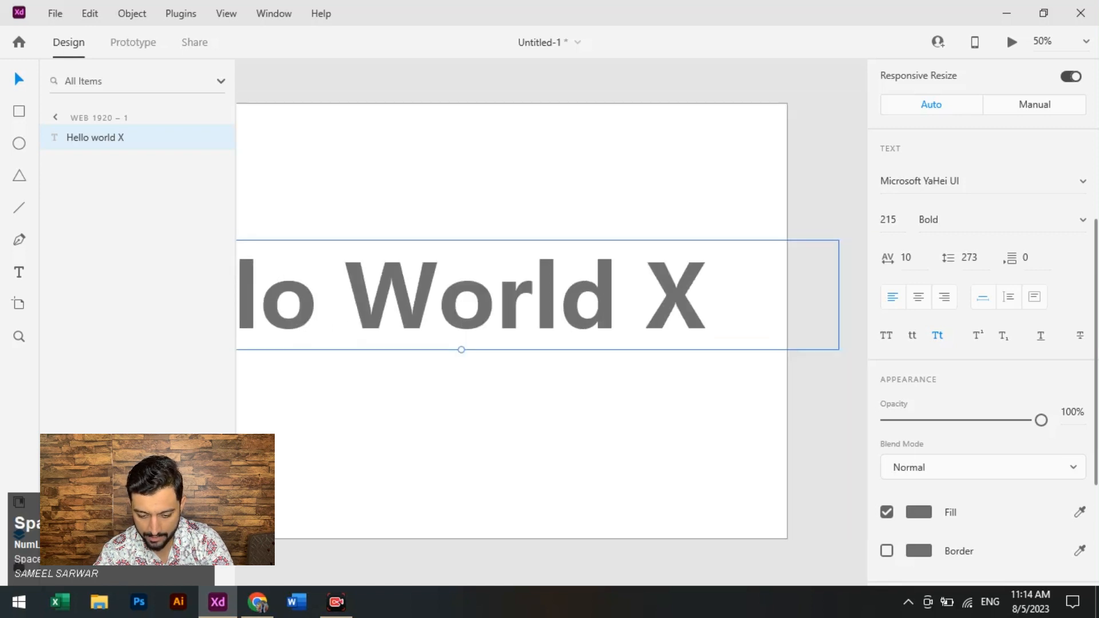
{"action": "left_click", "coordinate": [978, 336]}
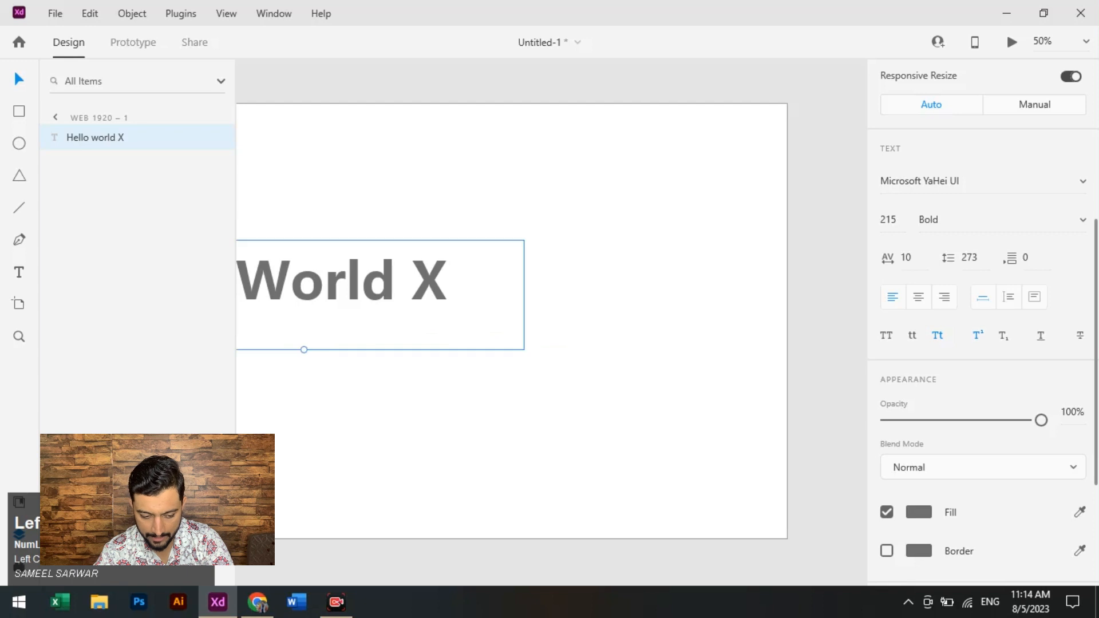
{"action": "left_click_drag", "start_coordinate": [435, 286], "coordinate": [674, 308]}
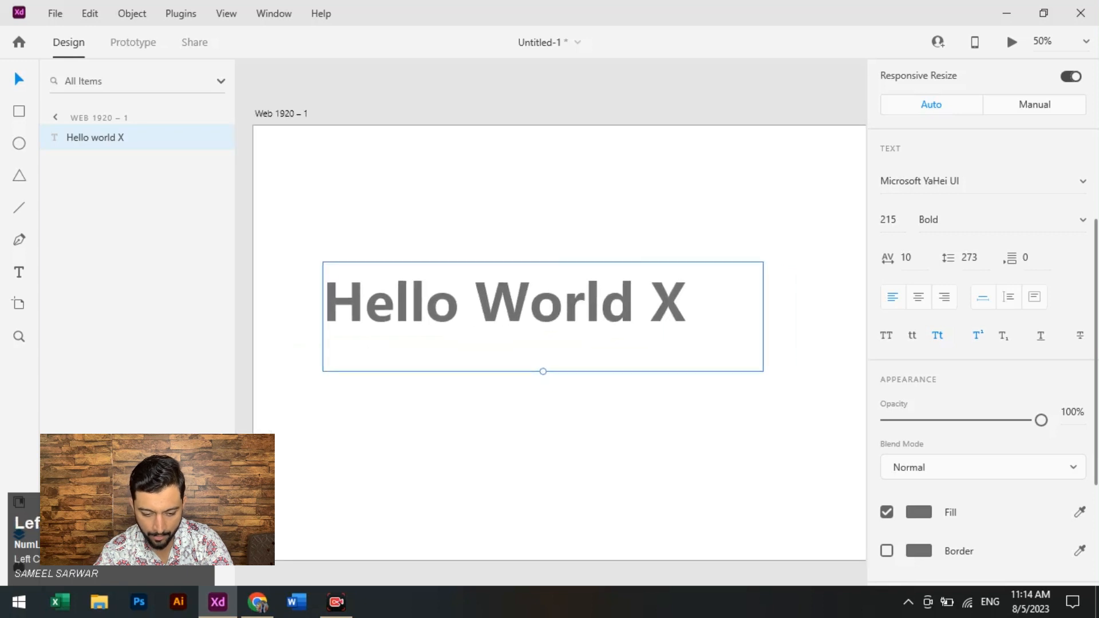
- Try a 2 and an underlined B at the end of the text, and delete them together with the X
{"action": "double_click", "coordinate": [675, 308]}
{"action": "left_click", "coordinate": [701, 304]}
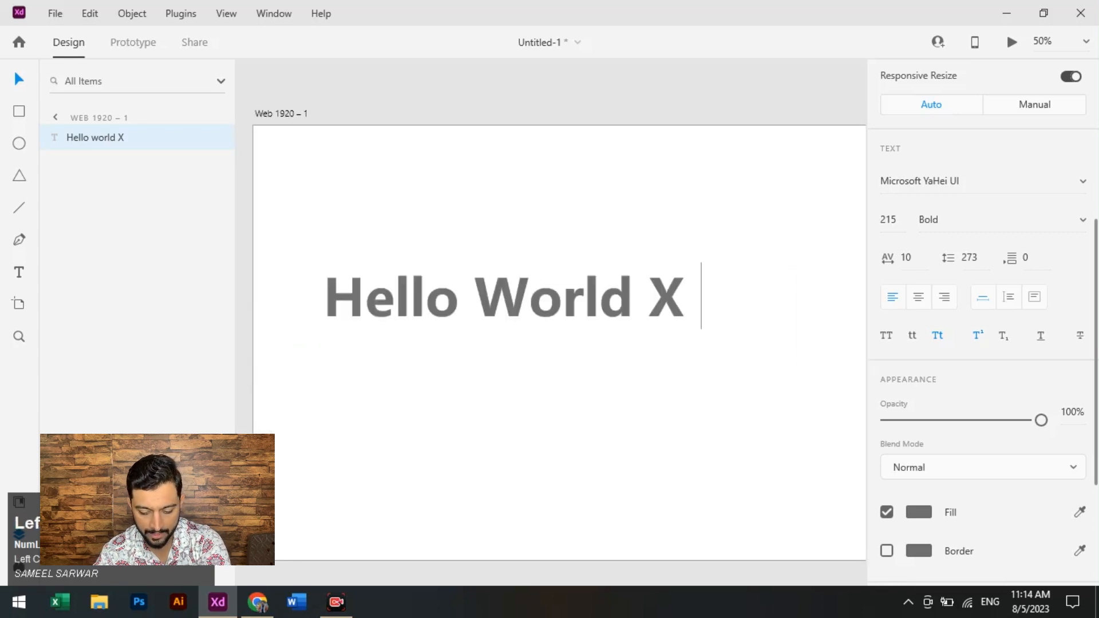
{"action": "type", "text": "2"}
{"action": "key", "text": "BackSpace"}
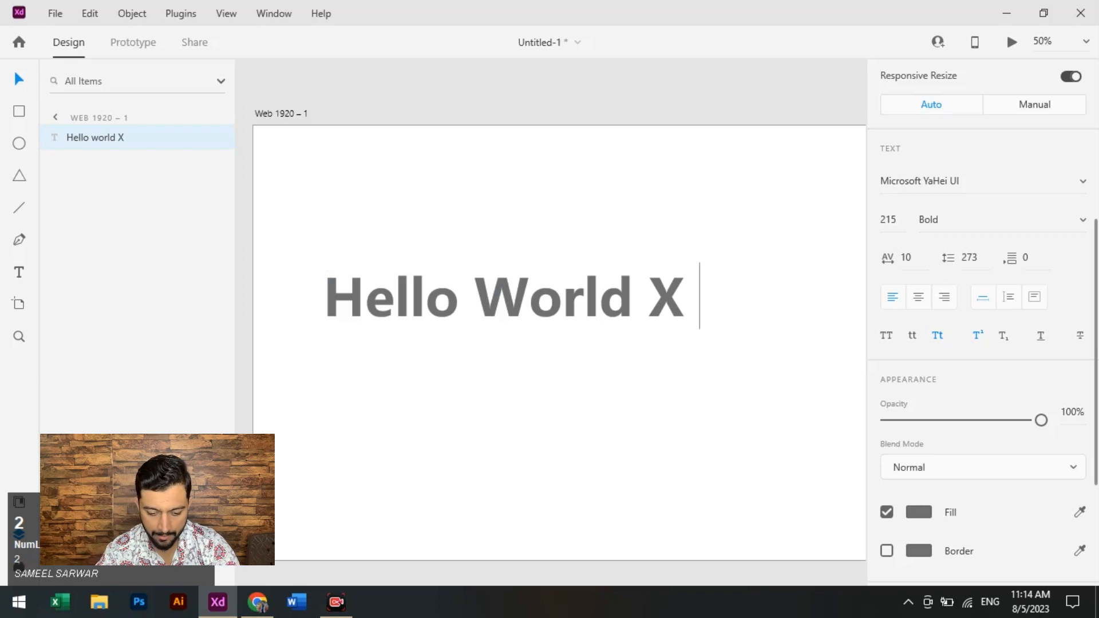
{"action": "left_click", "coordinate": [978, 335]}
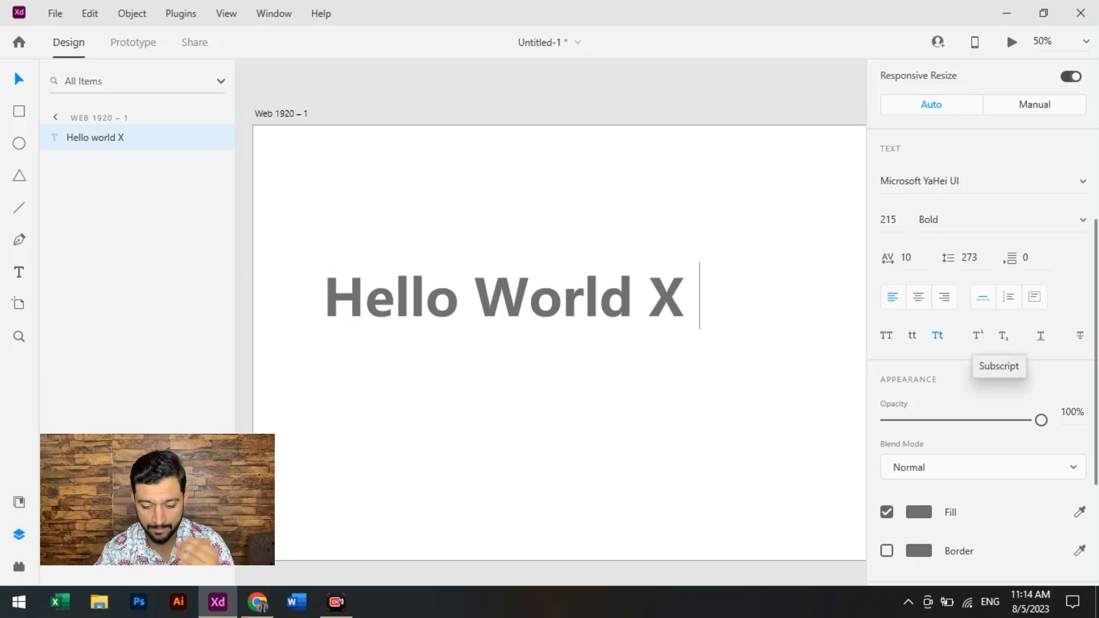
{"action": "left_click", "coordinate": [1040, 335]}
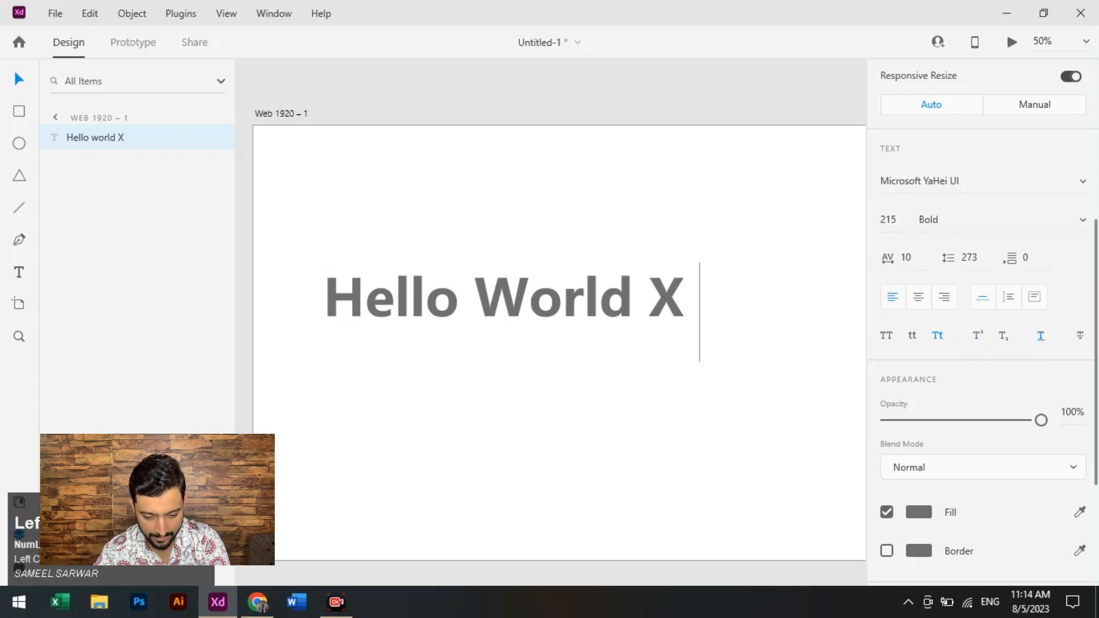
{"action": "type", "text": "B"}
{"action": "key", "text": "BackSpace"}
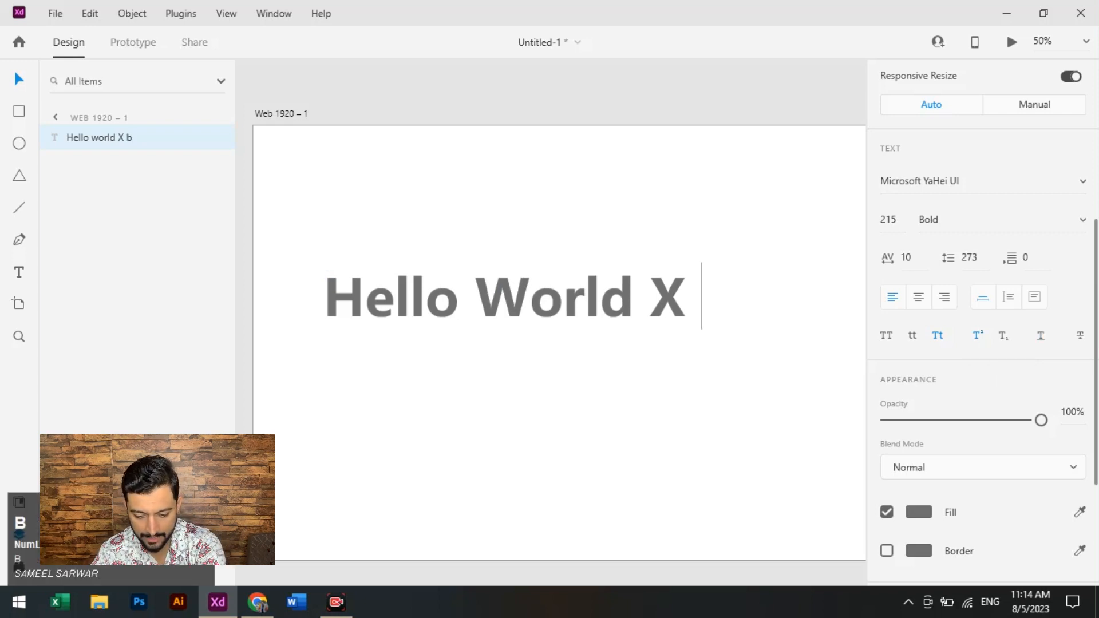
{"action": "key", "text": "BackSpace"}
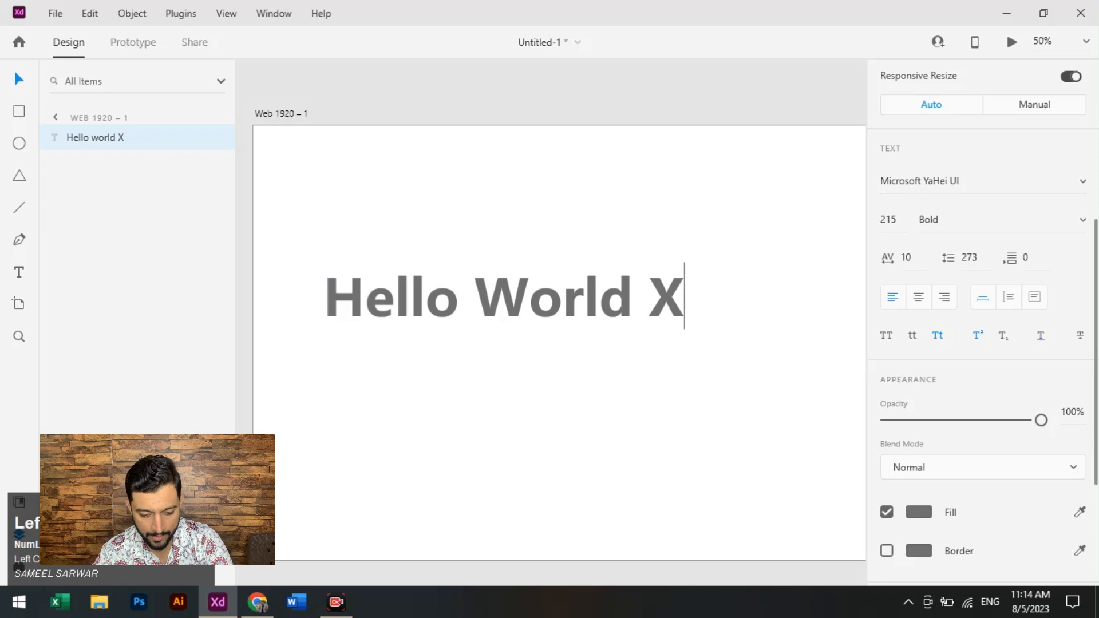
{"action": "key", "text": "BackSpace"}
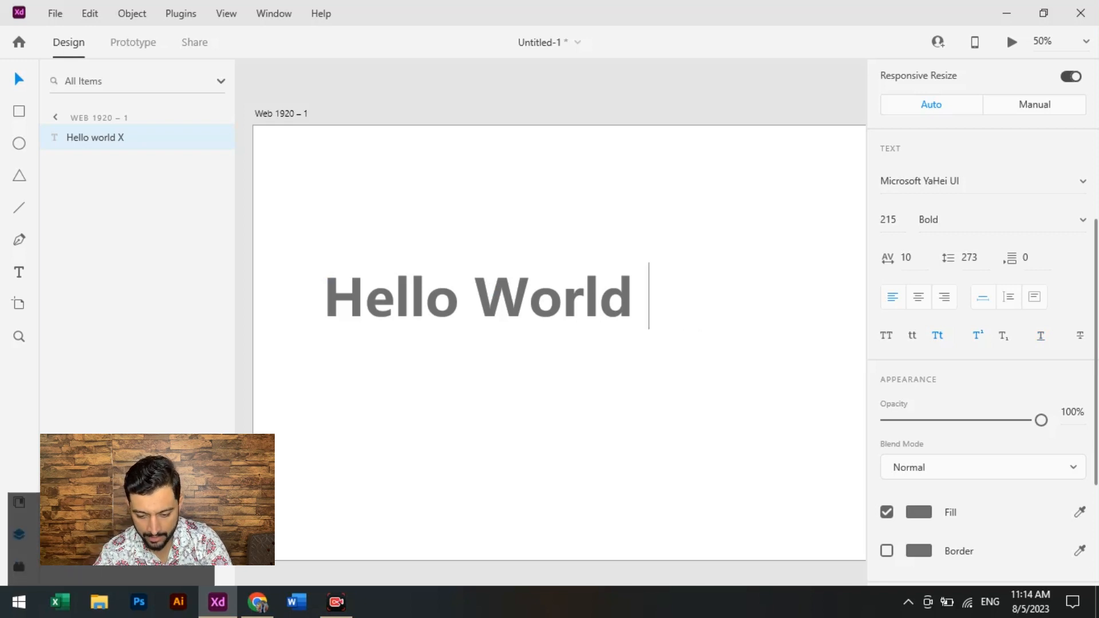
- Try underline and strikethrough on the entire Hello World text, and turn both off
{"action": "key", "text": "ctrl+a"}
{"action": "left_click", "coordinate": [1040, 336]}
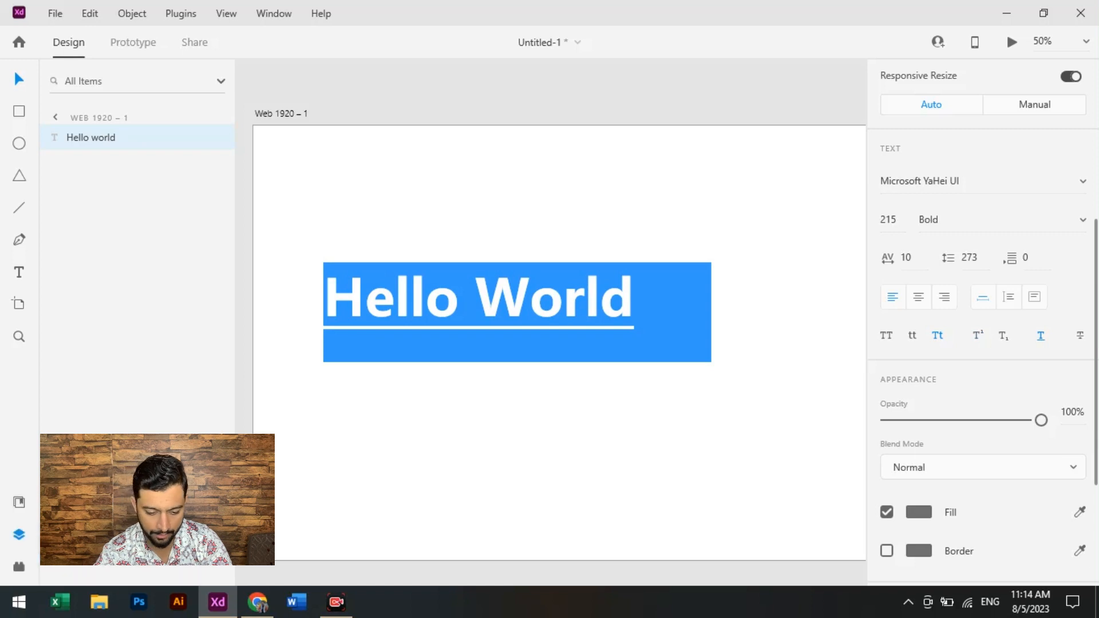
{"action": "left_click", "coordinate": [1080, 335]}
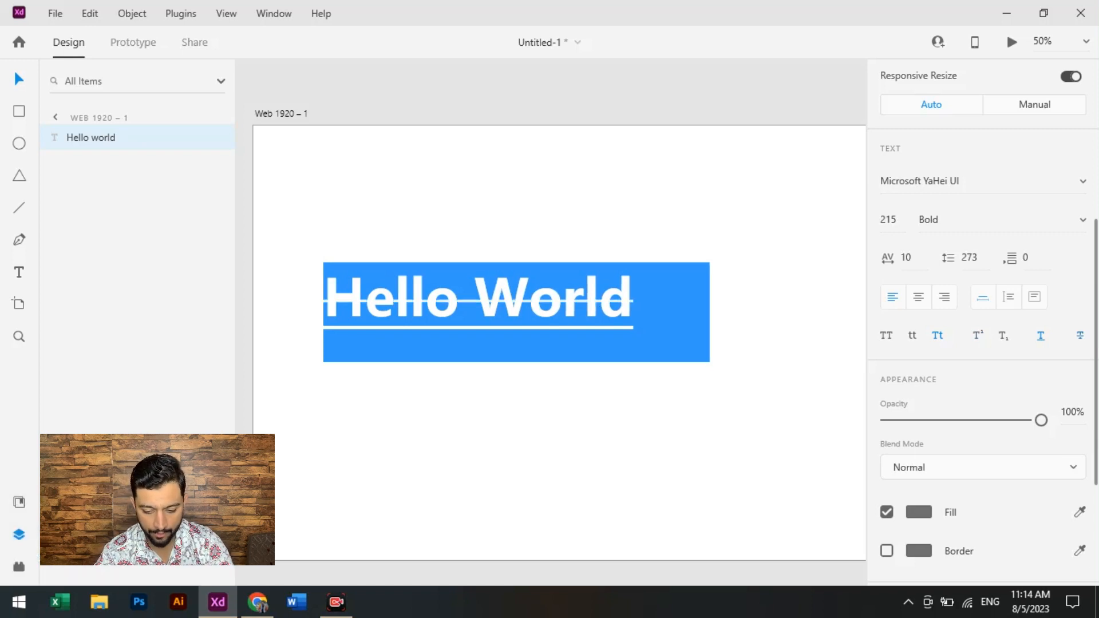
{"action": "left_click", "coordinate": [1080, 335]}
{"action": "left_click", "coordinate": [1040, 336]}
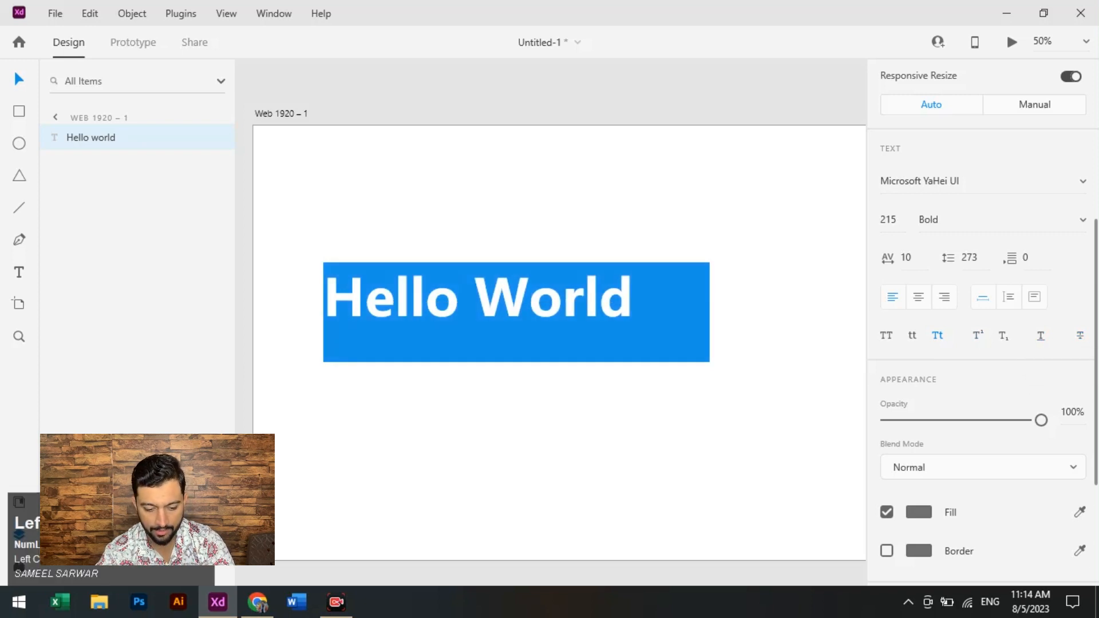
- Turn off title case on the Hello World text and enlarge it to a font size of 333
{"action": "left_click", "coordinate": [937, 335]}
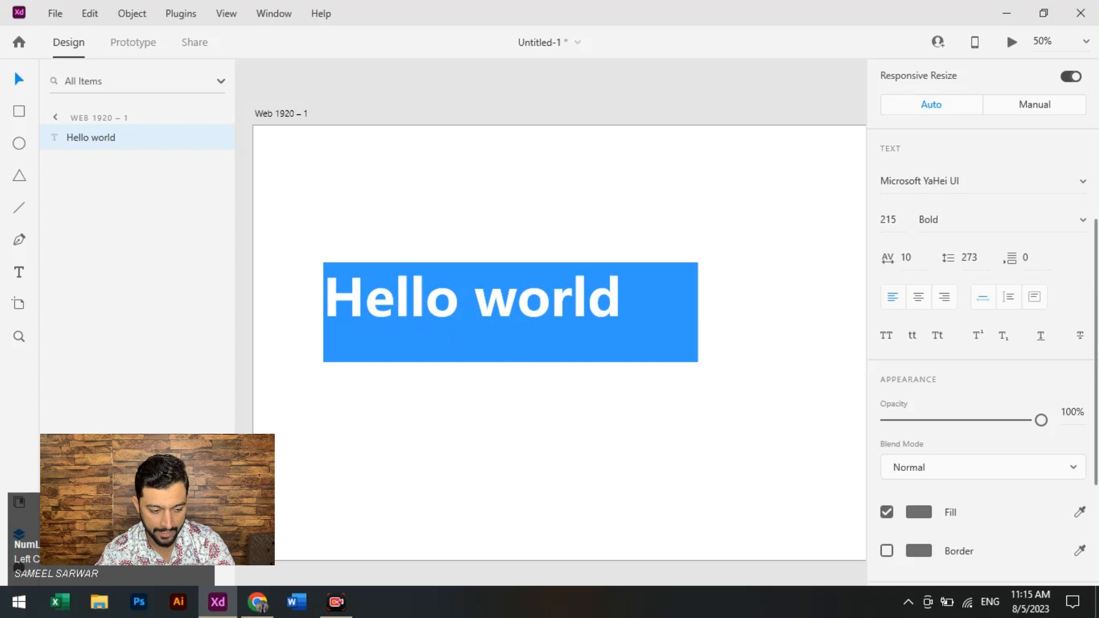
{"action": "key", "text": "Escape"}
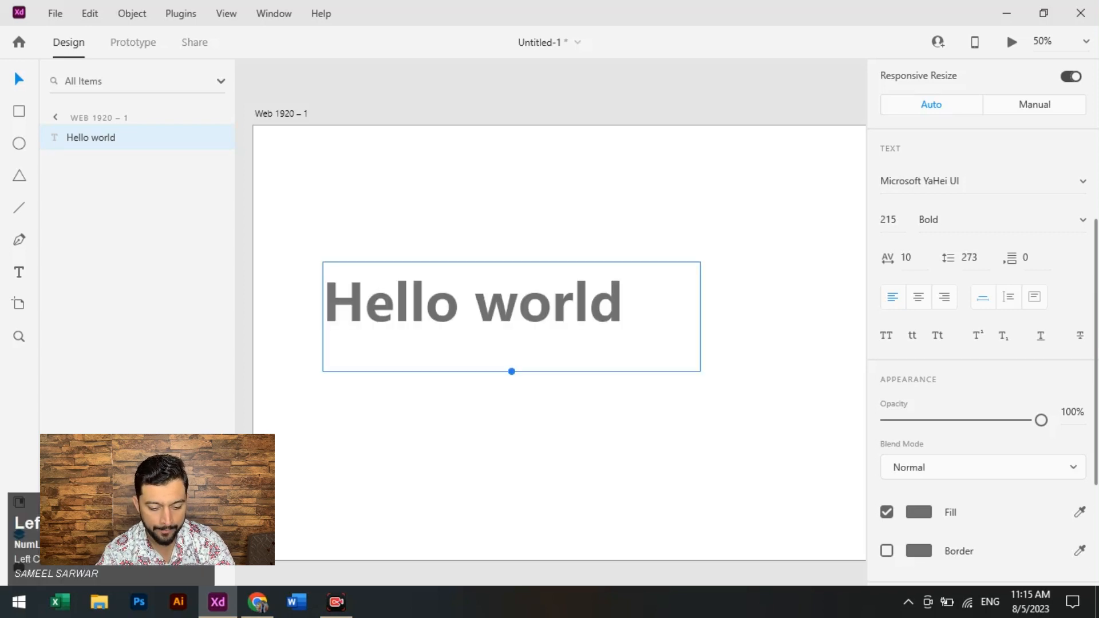
{"action": "left_click_drag", "start_coordinate": [512, 371], "coordinate": [512, 431]}
{"action": "left_click_drag", "start_coordinate": [502, 343], "coordinate": [594, 324]}
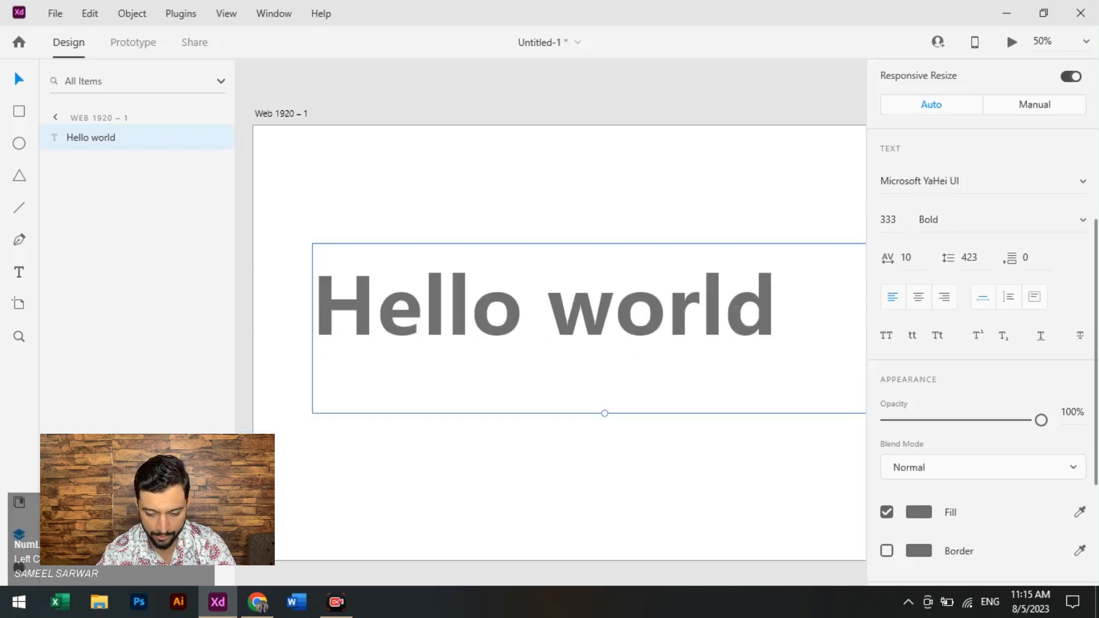
- Try bright blue and dark slate fills on the Hello world text, and settle on a teal blue
{"action": "scroll", "coordinate": [982, 343], "scroll_direction": "down", "scroll_amount": 2}
{"action": "mouse_move", "coordinate": [1041, 341]}
{"action": "left_mouse_down"}
{"action": "mouse_move", "coordinate": [915, 341]}
{"action": "mouse_move", "coordinate": [1041, 341]}
{"action": "left_mouse_up"}
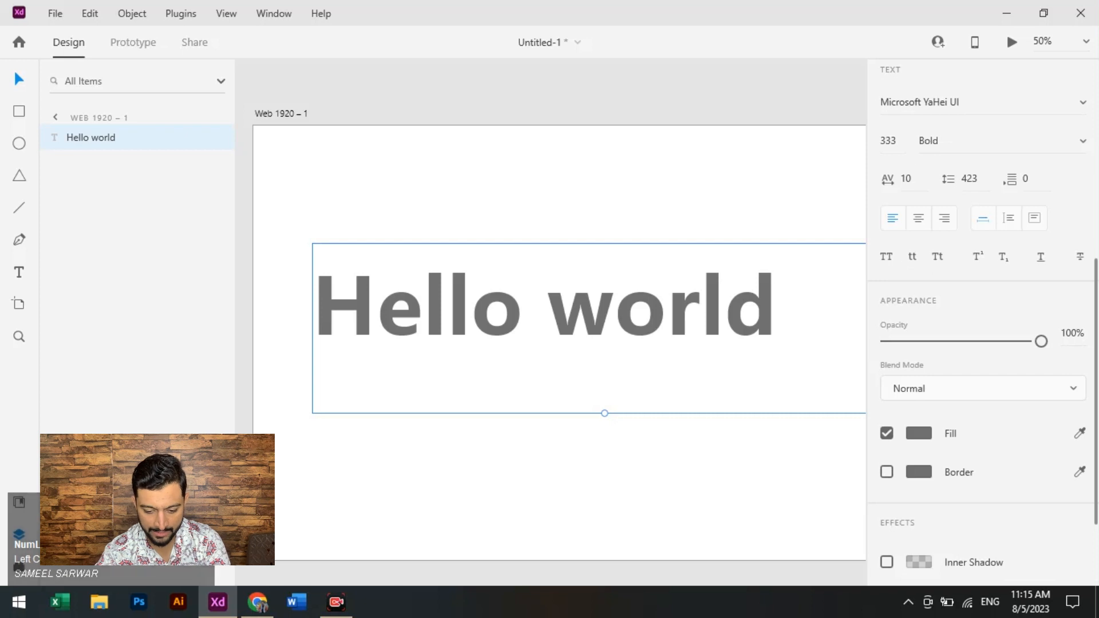
{"action": "left_click", "coordinate": [918, 433]}
{"action": "mouse_move", "coordinate": [800, 327]}
{"action": "left_mouse_down"}
{"action": "mouse_move", "coordinate": [810, 339]}
{"action": "mouse_move", "coordinate": [796, 347]}
{"action": "mouse_move", "coordinate": [812, 327]}
{"action": "left_mouse_up"}
{"action": "left_click", "coordinate": [837, 375]}
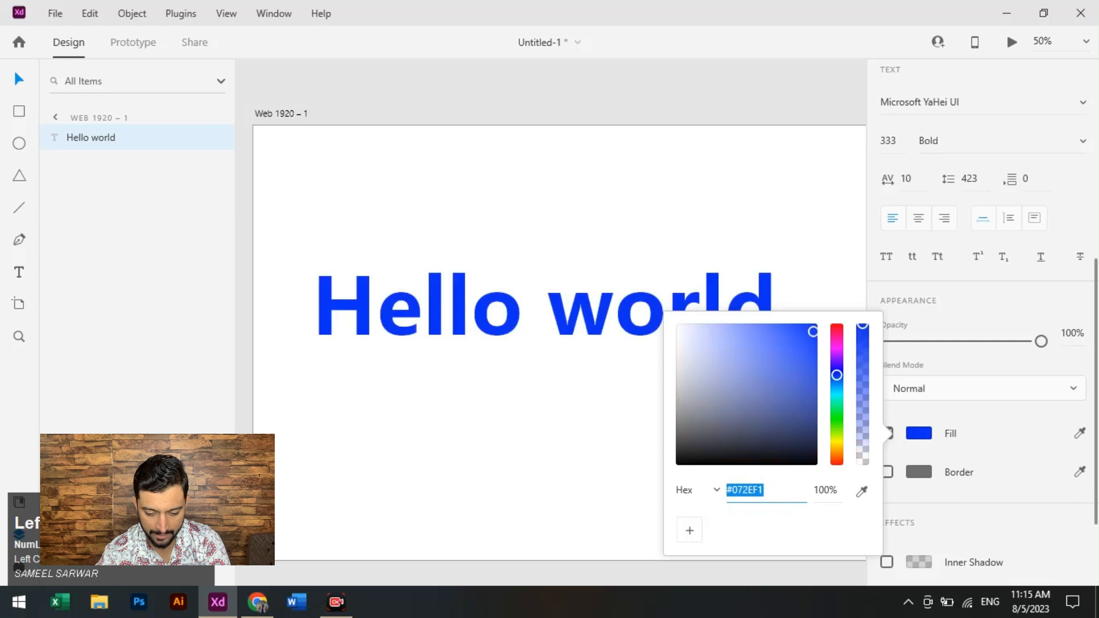
{"action": "left_click_drag", "start_coordinate": [836, 375], "coordinate": [836, 392]}
{"action": "left_click_drag", "start_coordinate": [813, 332], "coordinate": [742, 421]}
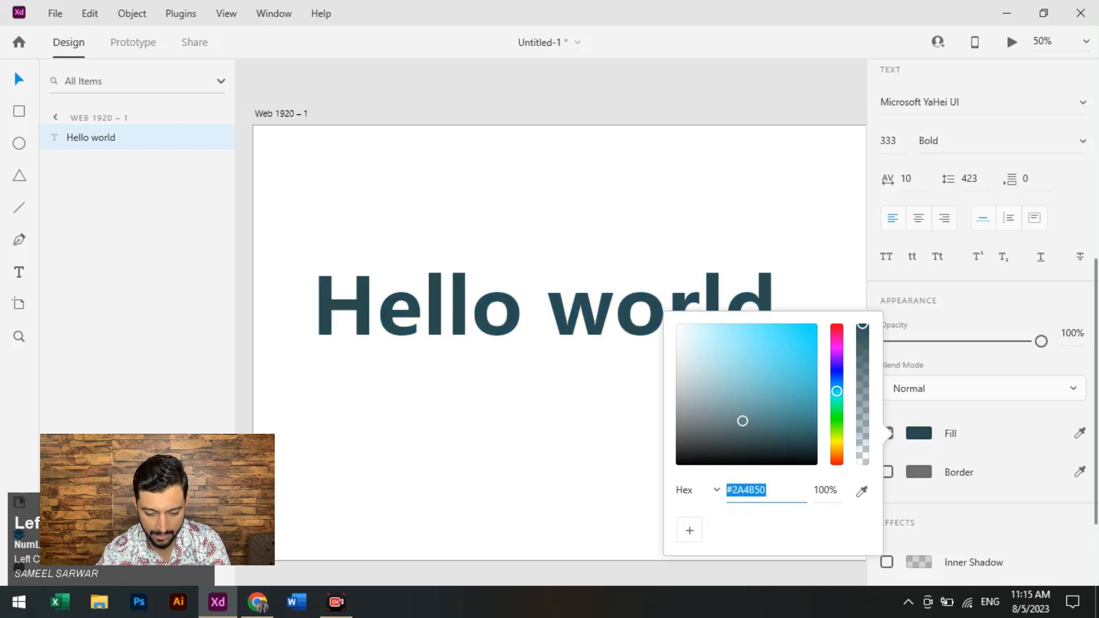
{"action": "left_click_drag", "start_coordinate": [742, 421], "coordinate": [813, 372]}
{"action": "left_click", "coordinate": [595, 452]}
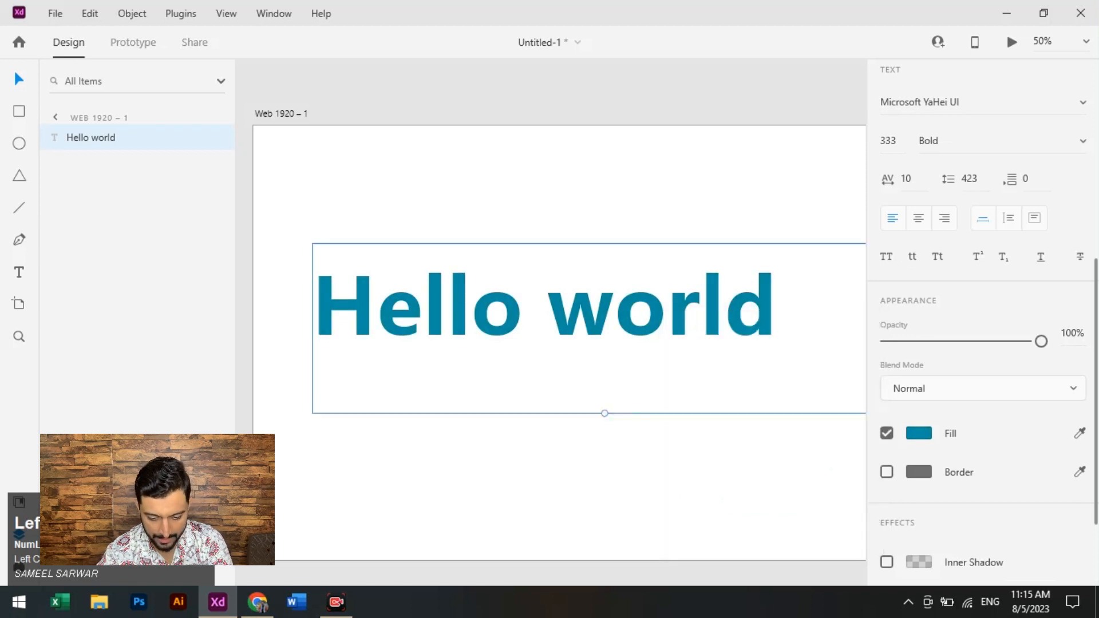
- Try a red border, #FF0A44, on the Hello world text and turn the border off
{"action": "left_click", "coordinate": [918, 471]}
{"action": "left_click", "coordinate": [919, 472]}
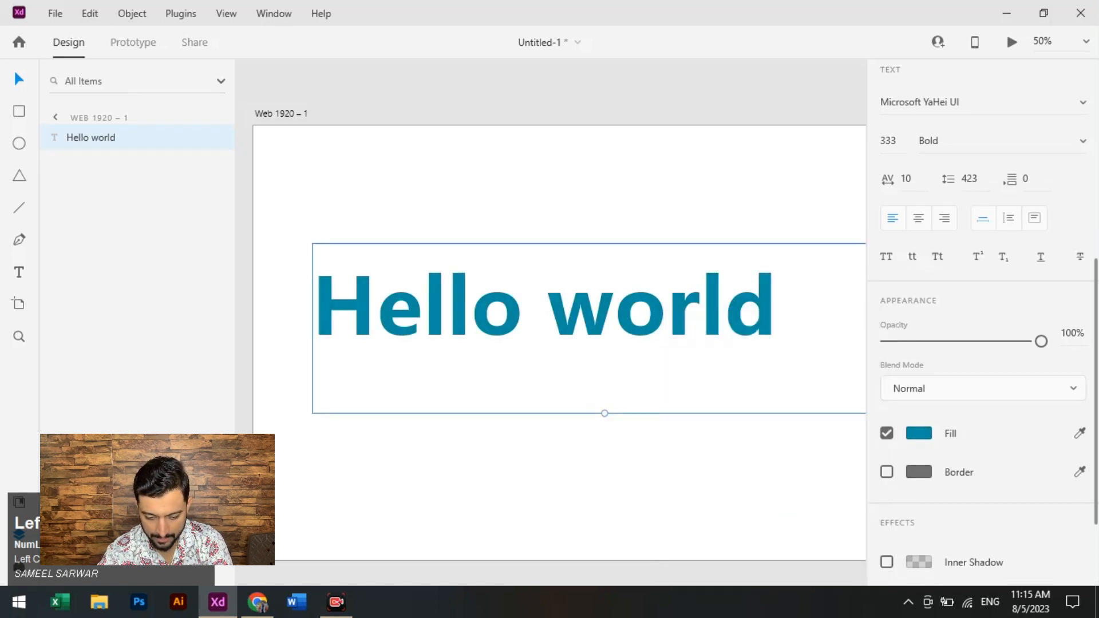
{"action": "left_click", "coordinate": [886, 471]}
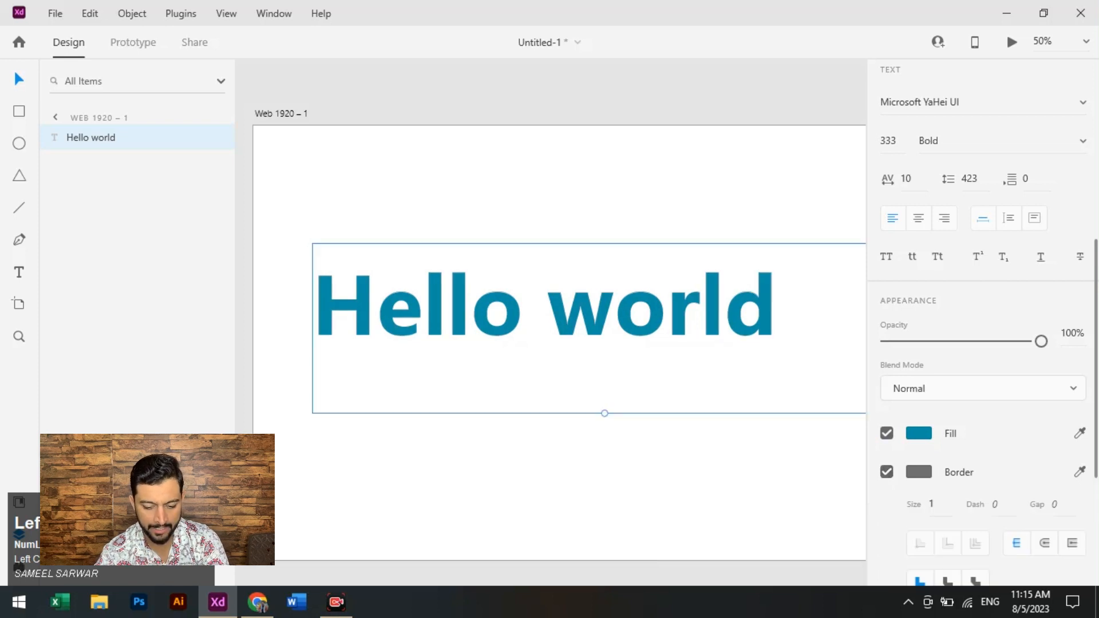
{"action": "left_click", "coordinate": [919, 472]}
{"action": "left_click_drag", "start_coordinate": [806, 379], "coordinate": [811, 355]}
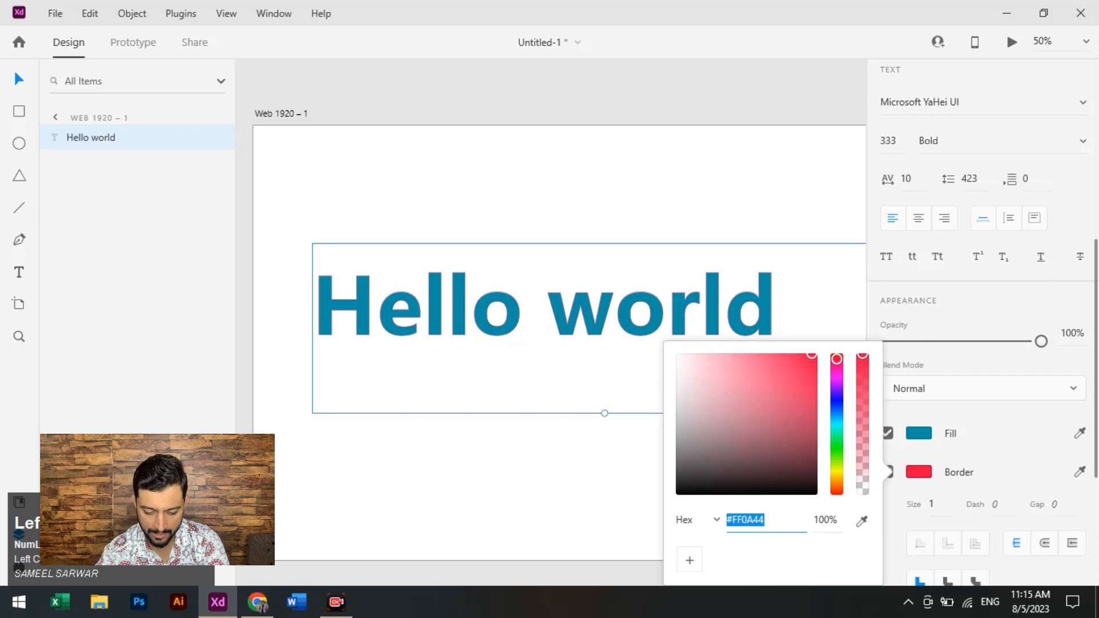
{"action": "left_click", "coordinate": [918, 472]}
{"action": "left_click", "coordinate": [886, 472]}
- Change the font of the Hello world text to Aadil
{"action": "scroll", "coordinate": [887, 472], "scroll_direction": "down", "scroll_amount": 2}
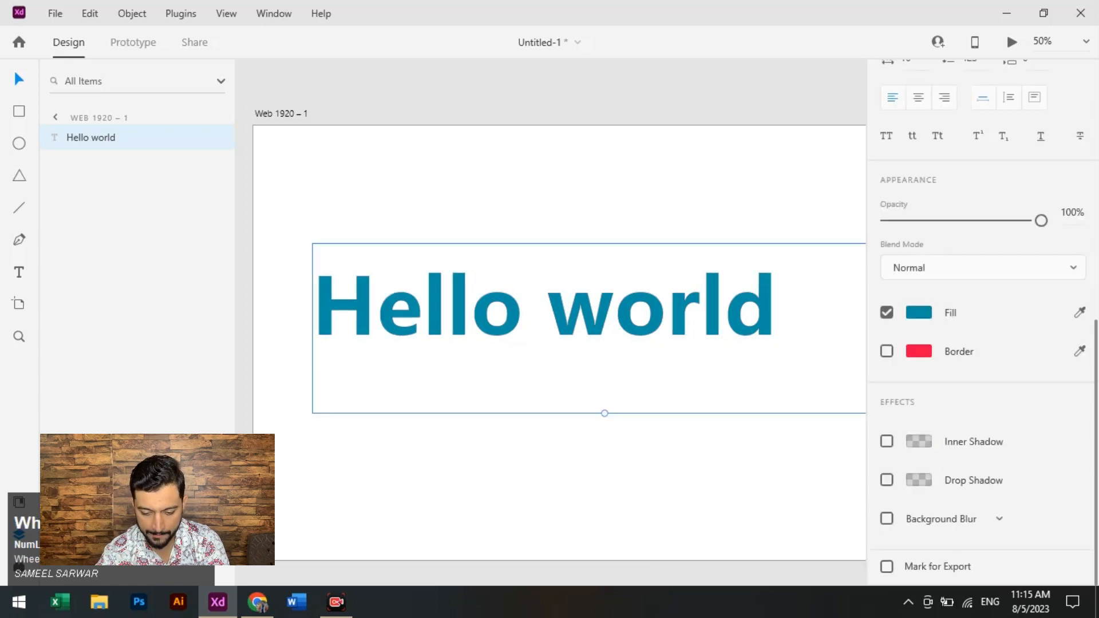
{"action": "scroll", "coordinate": [983, 320], "scroll_direction": "up", "scroll_amount": 5}
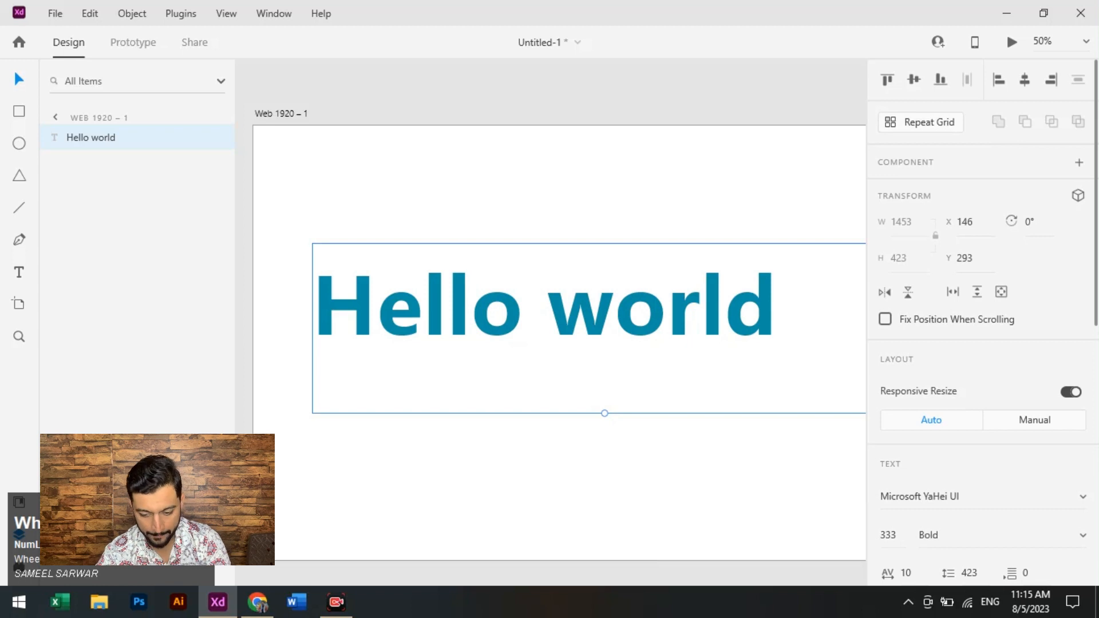
{"action": "scroll", "coordinate": [982, 321], "scroll_direction": "down", "scroll_amount": 2}
{"action": "left_click", "coordinate": [978, 415]}
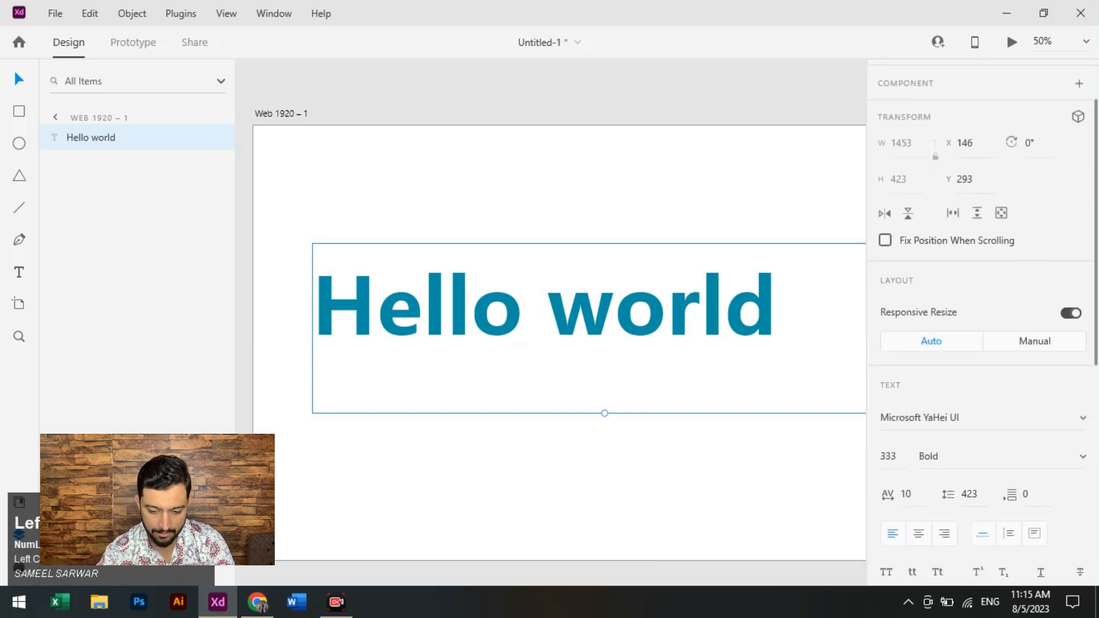
{"action": "scroll", "coordinate": [973, 314], "scroll_direction": "up", "scroll_amount": 20}
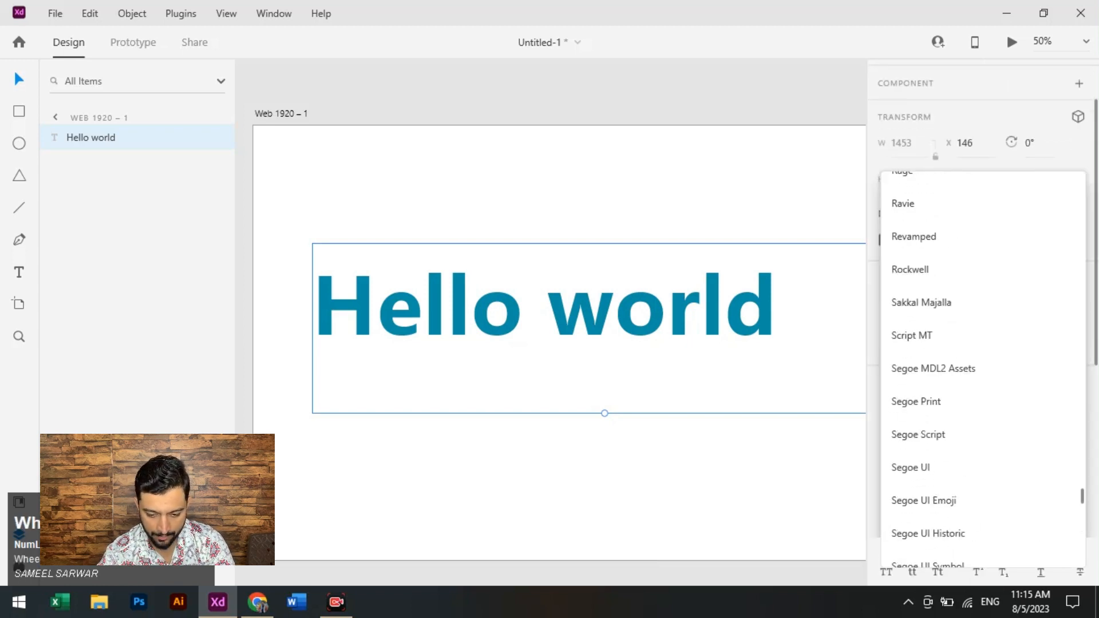
{"action": "scroll", "coordinate": [983, 361], "scroll_direction": "up", "scroll_amount": 20}
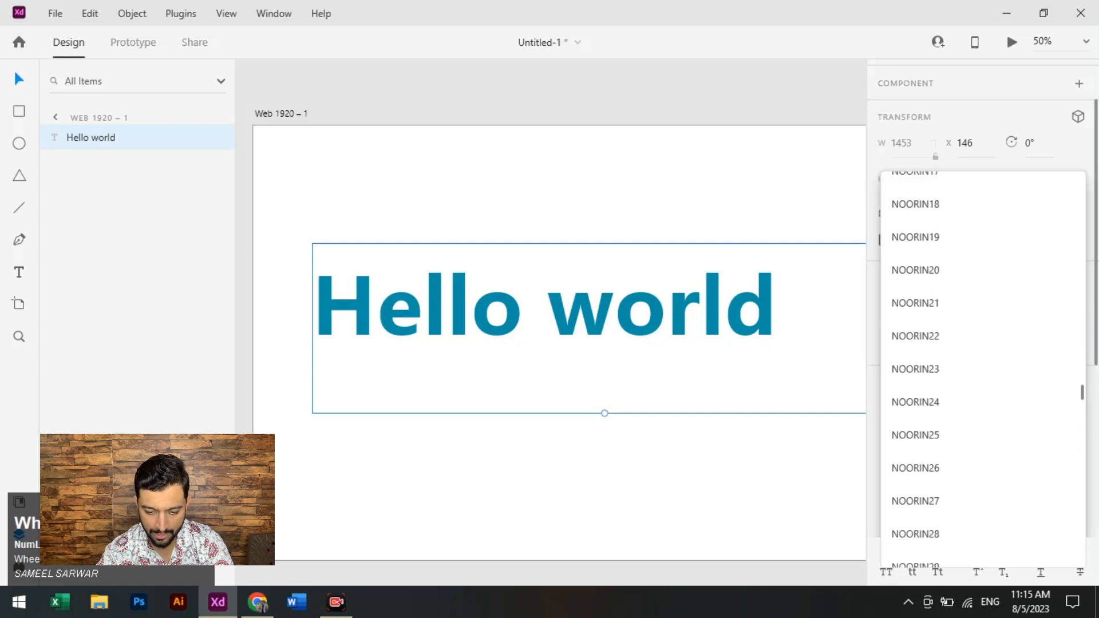
{"action": "scroll", "coordinate": [982, 361], "scroll_direction": "up", "scroll_amount": 20}
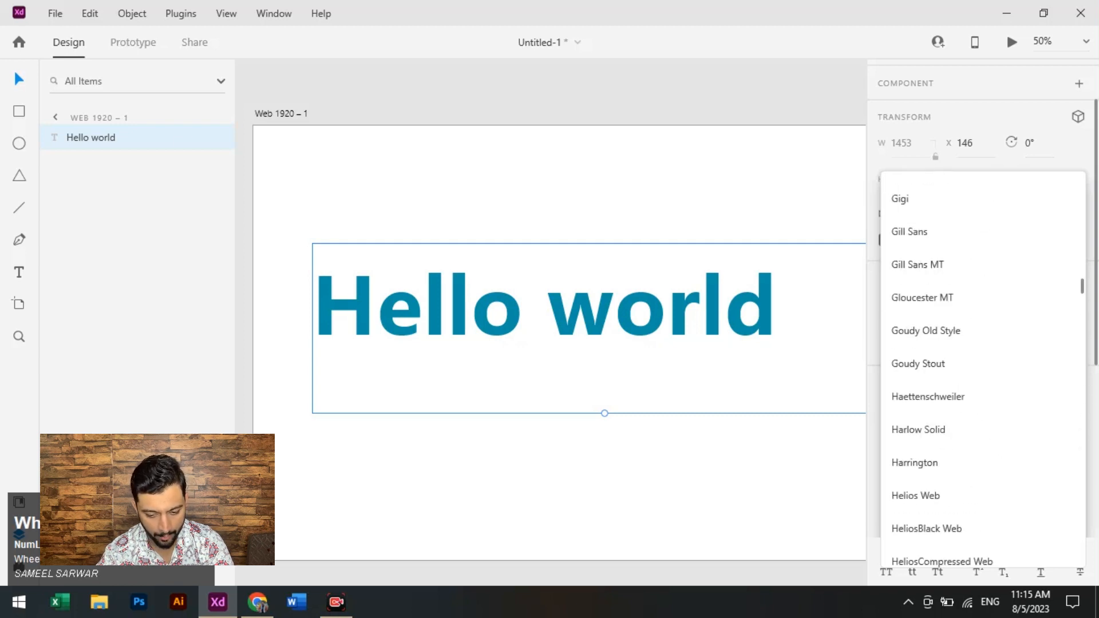
{"action": "scroll", "coordinate": [982, 332], "scroll_direction": "up", "scroll_amount": 20}
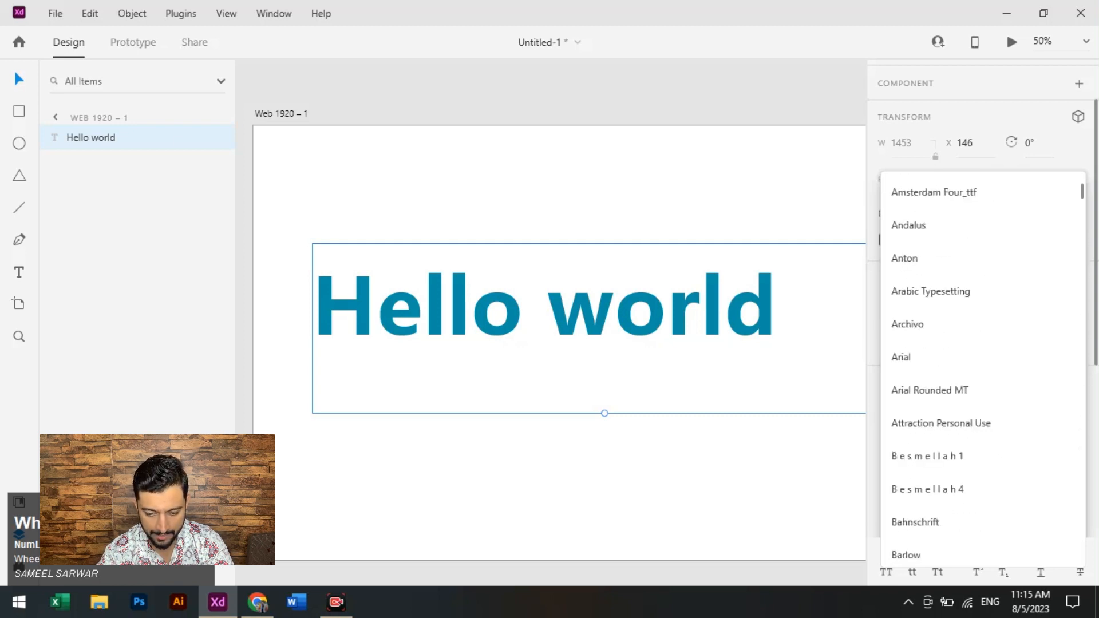
{"action": "left_click", "coordinate": [915, 219]}
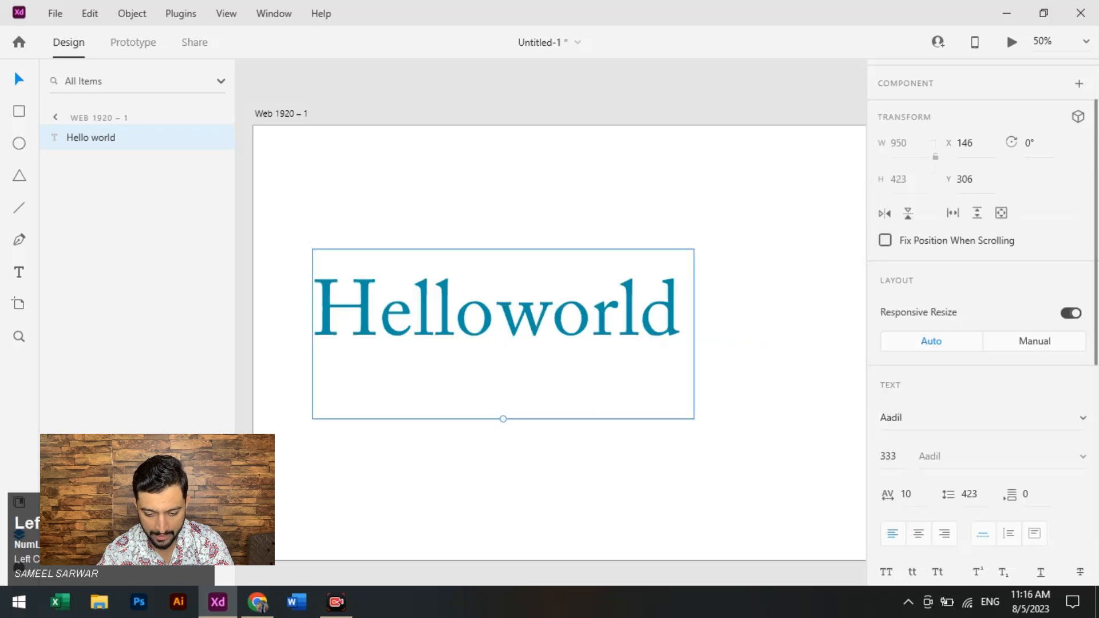
- Change the font of the Hello world text to AA Sameer mosan and shift the text slightly to about X 142, Y 266
{"action": "left_click", "coordinate": [916, 418]}
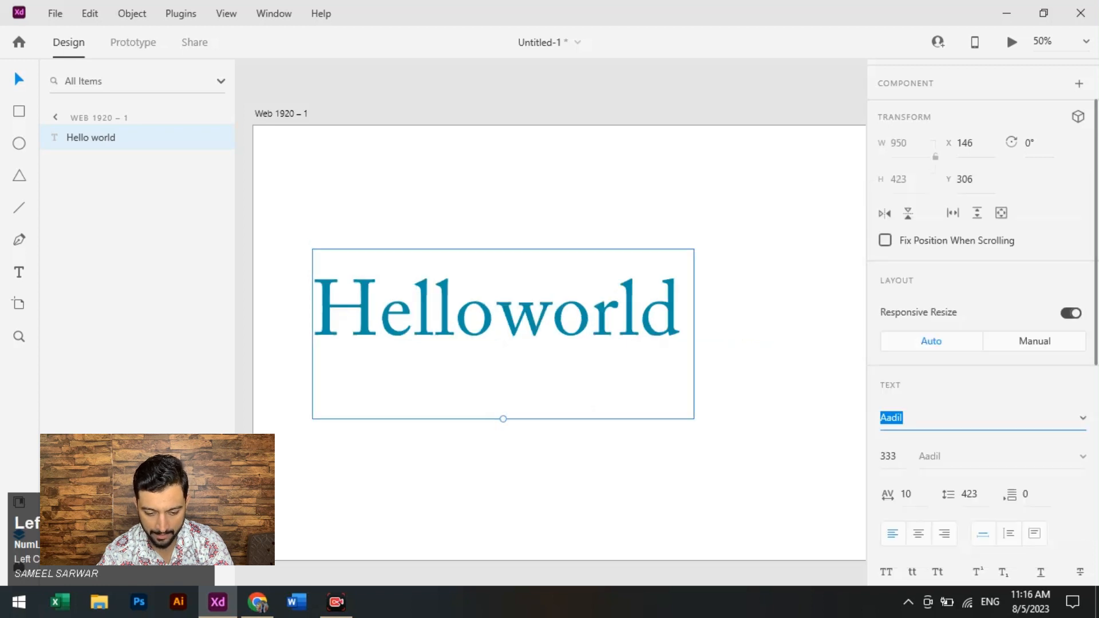
{"action": "key", "text": "Up"}
{"action": "key", "text": "Up"}
{"action": "left_click", "coordinate": [930, 186]}
{"action": "mouse_move", "coordinate": [578, 315]}
{"action": "left_mouse_down"}
{"action": "mouse_move", "coordinate": [554, 307]}
{"action": "mouse_move", "coordinate": [571, 307]}
{"action": "mouse_move", "coordinate": [576, 328]}
{"action": "left_mouse_up"}
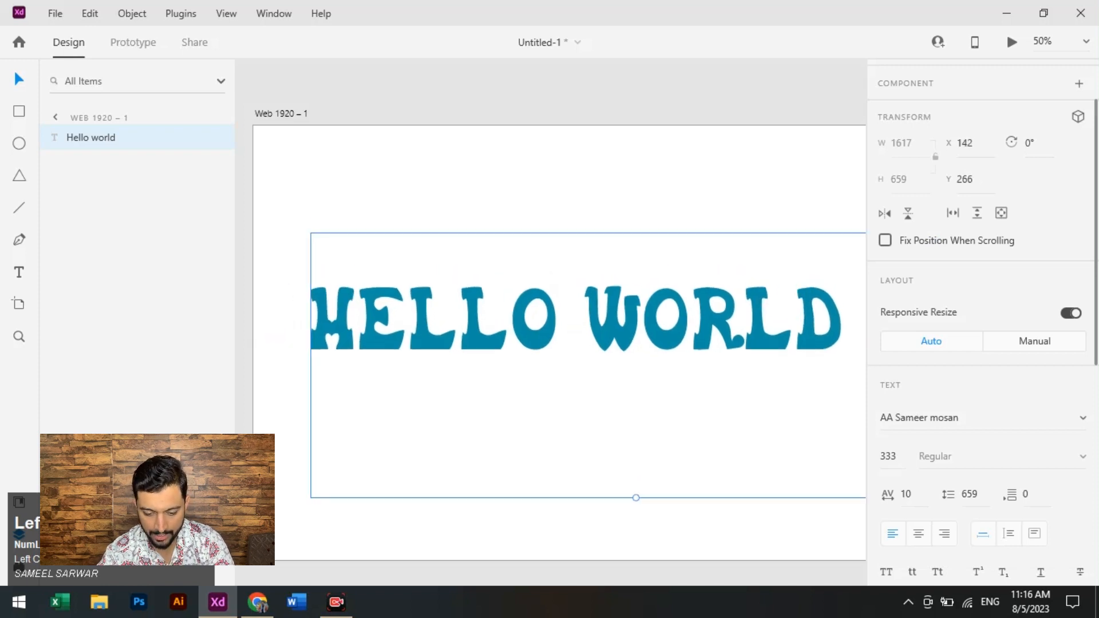
- Set the fill of the Hello world text to the vivid pinkish red #FF1363
{"action": "scroll", "coordinate": [983, 321], "scroll_direction": "down", "scroll_amount": 6}
{"action": "left_click", "coordinate": [919, 354]}
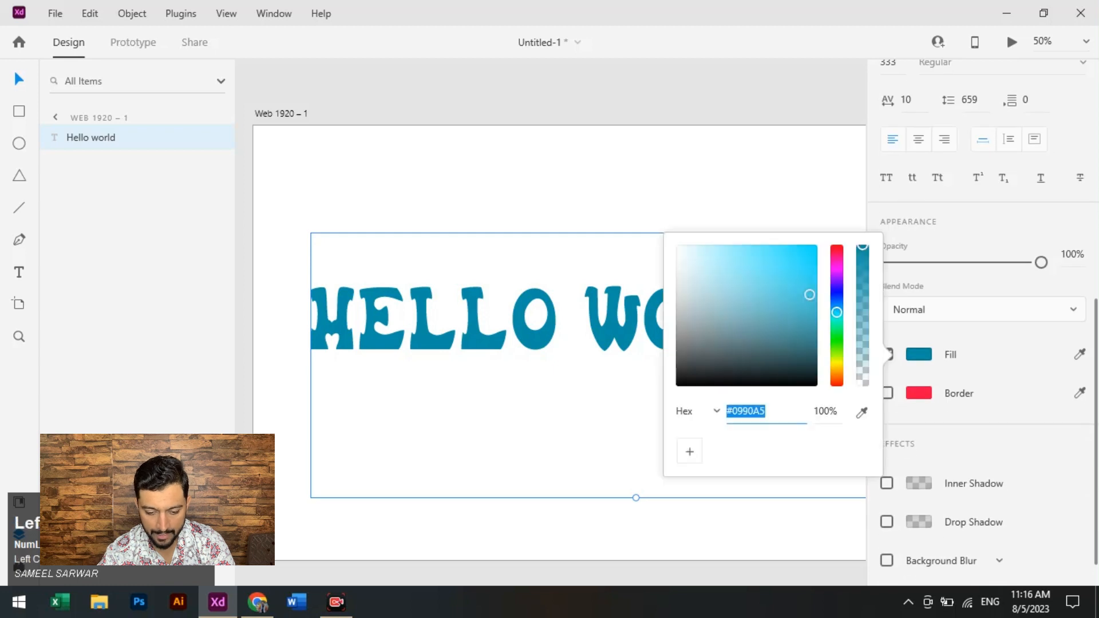
{"action": "left_click_drag", "start_coordinate": [836, 312], "coordinate": [837, 250]}
{"action": "left_click_drag", "start_coordinate": [810, 294], "coordinate": [804, 250]}
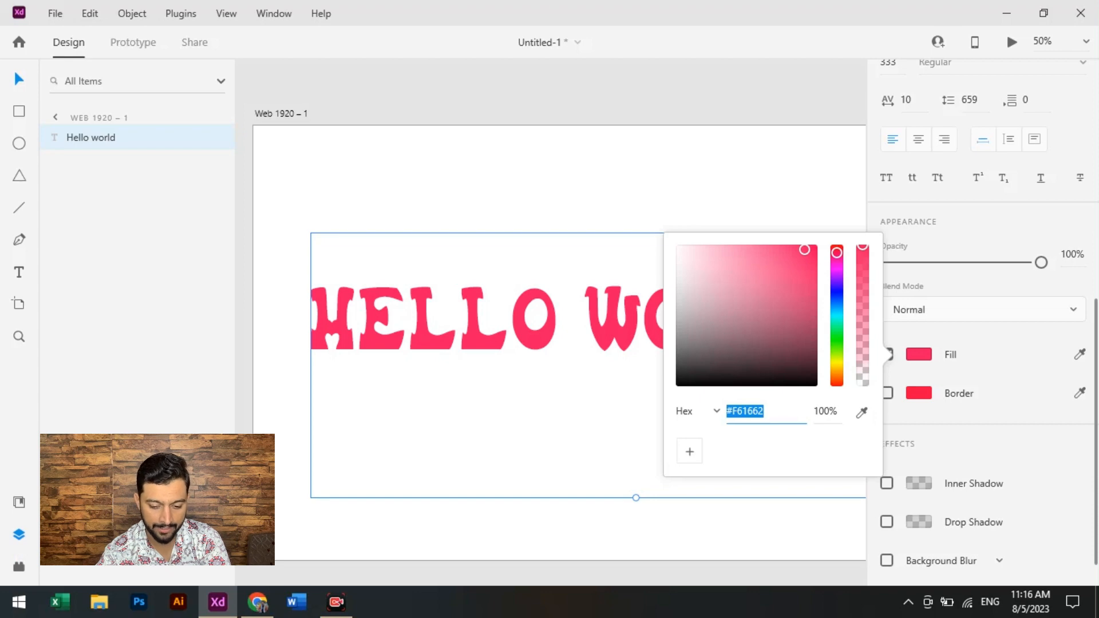
{"action": "left_click_drag", "start_coordinate": [804, 250], "coordinate": [808, 245]}
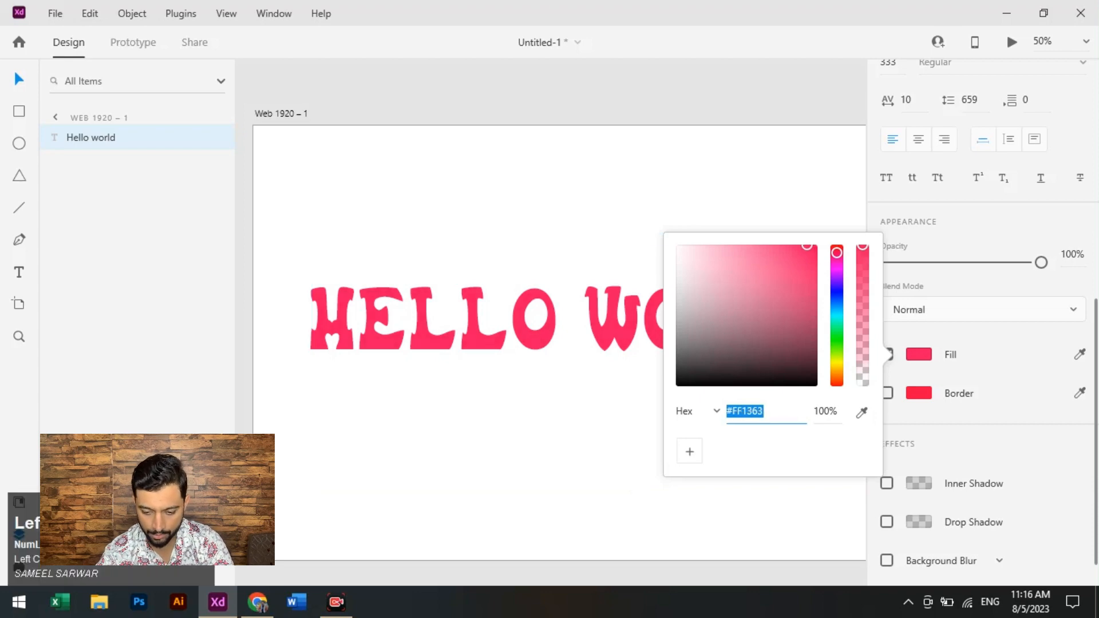
{"action": "left_click", "coordinate": [984, 423]}
{"action": "scroll", "coordinate": [984, 401], "scroll_direction": "up", "scroll_amount": 1}
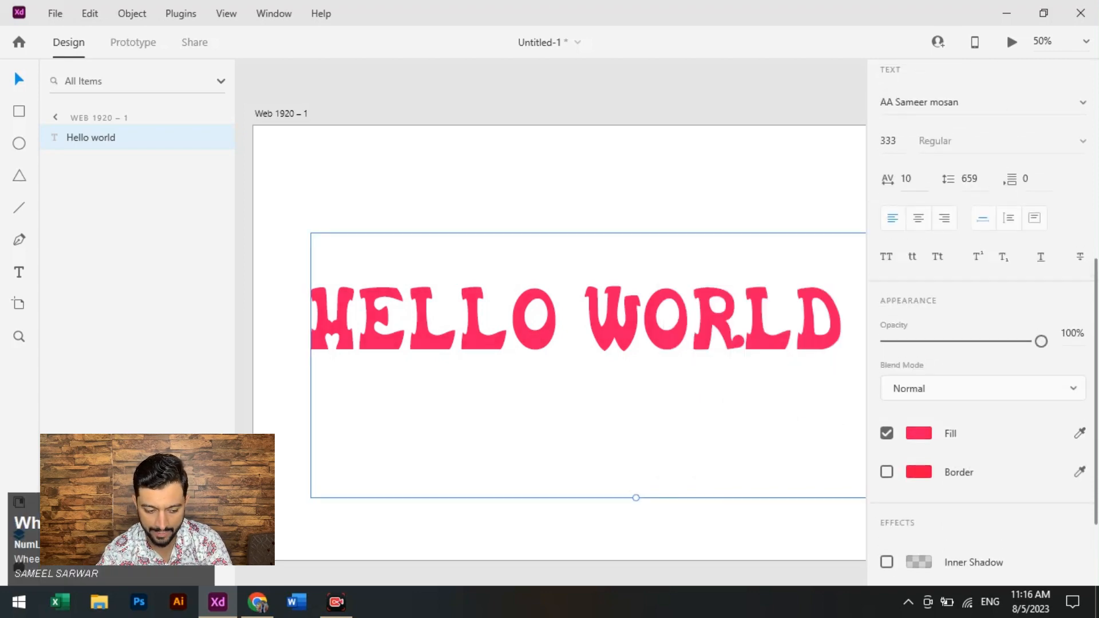
{"action": "scroll", "coordinate": [982, 320], "scroll_direction": "up", "scroll_amount": 5}
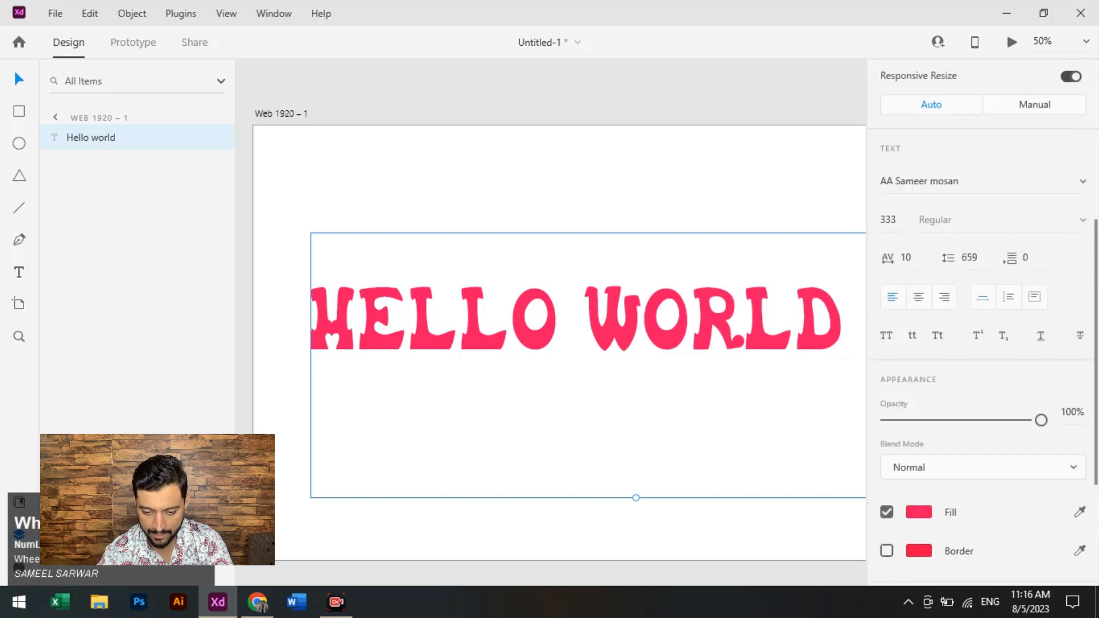
{"action": "scroll", "coordinate": [983, 320], "scroll_direction": "down", "scroll_amount": 3}
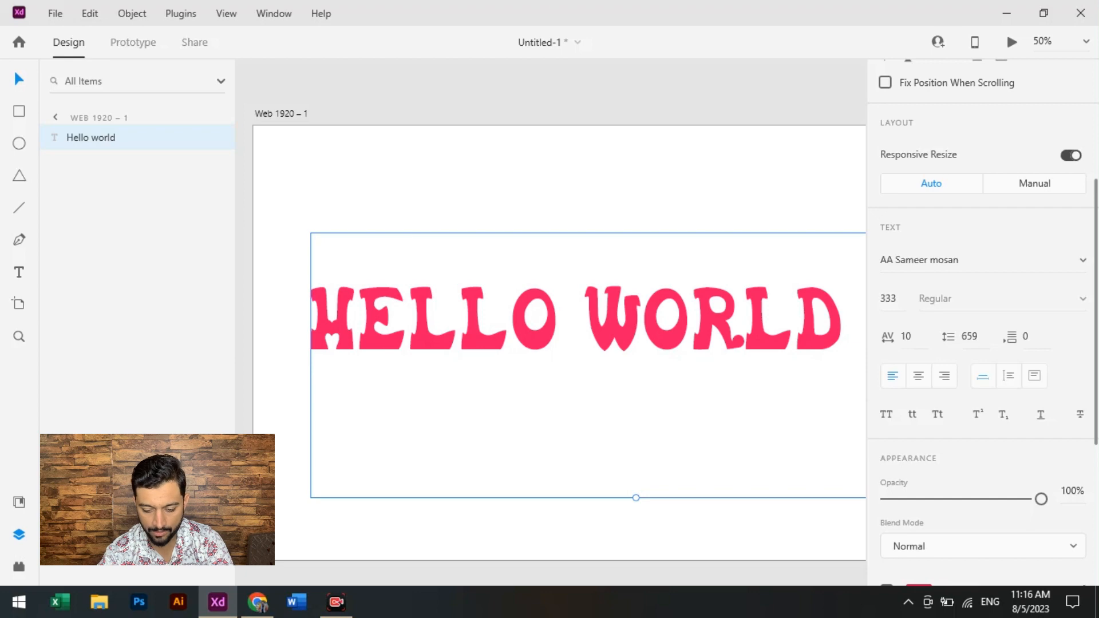
{"action": "scroll", "coordinate": [983, 321], "scroll_direction": "down", "scroll_amount": 3}
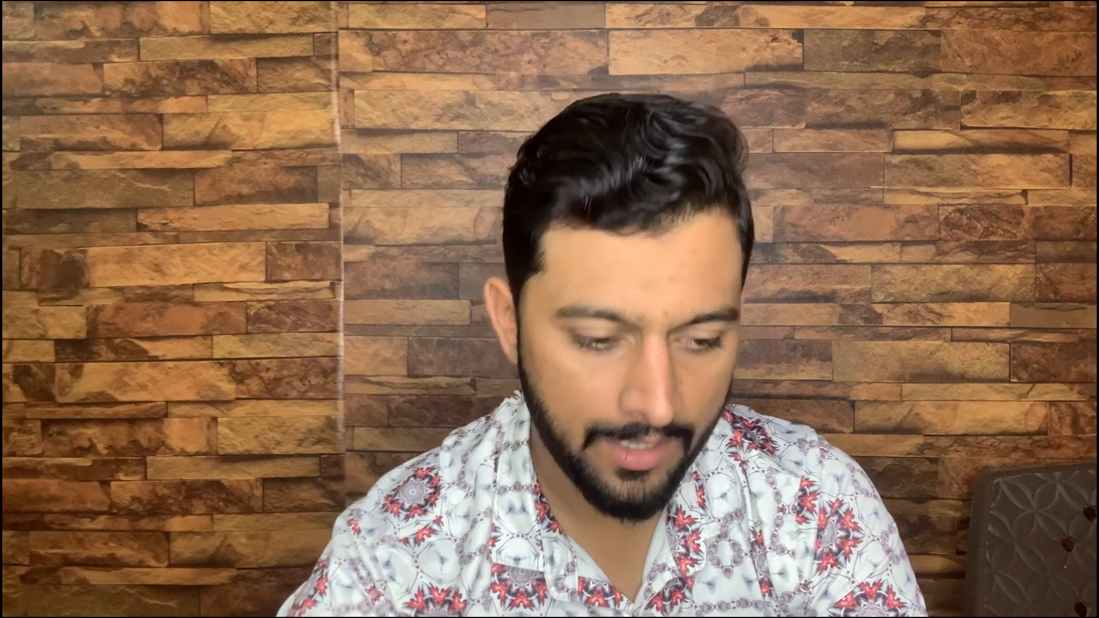